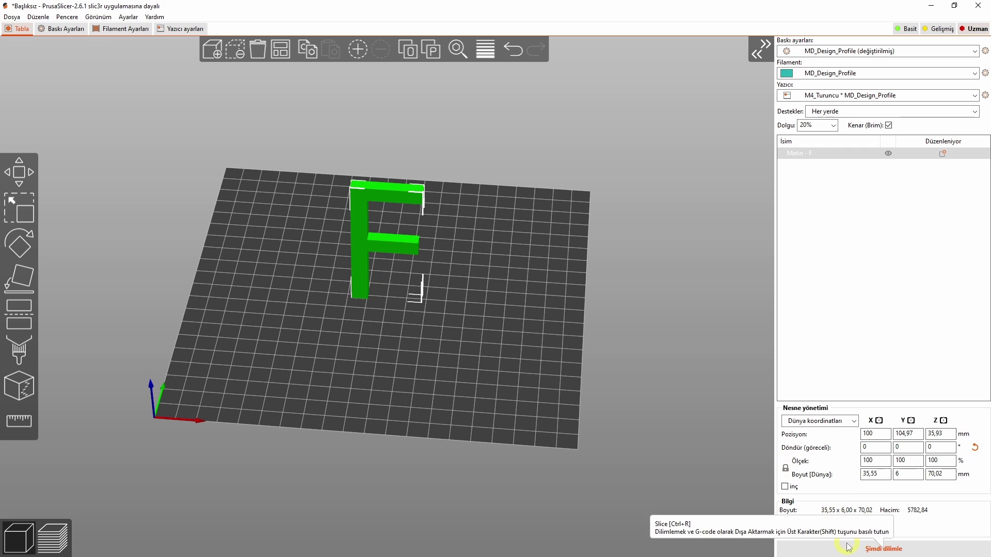
Slice the letter F with supports everywhere and lower the layer preview to about 61.6 mm.
left_click(847, 551)
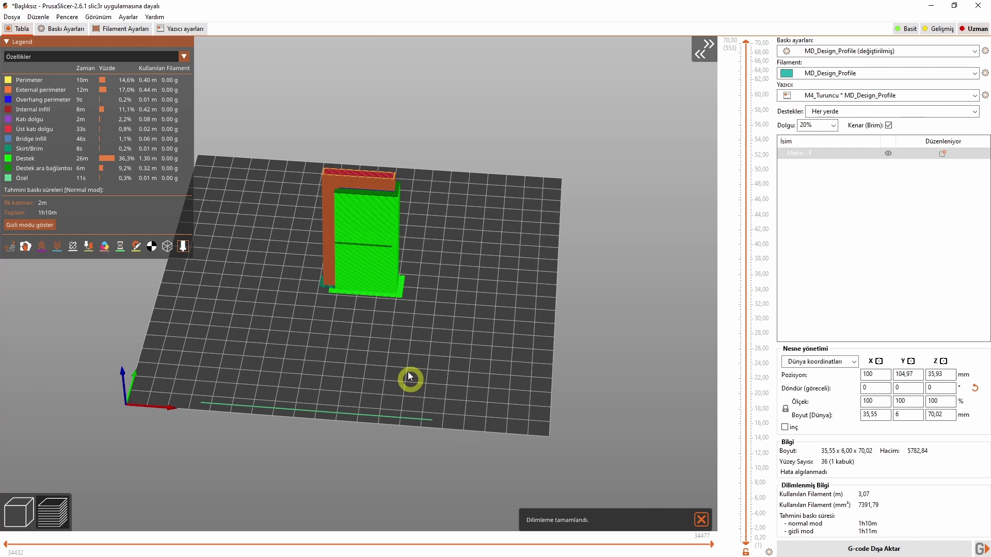
left_click_drag(410, 380, 376, 372)
scroll(353, 188, "up", 5)
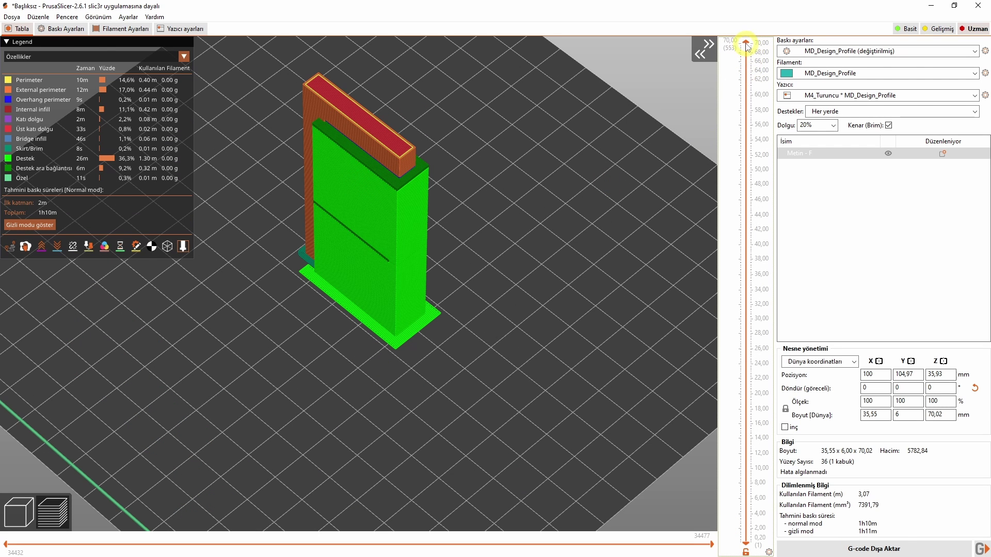
left_click_drag(745, 44, 707, 83)
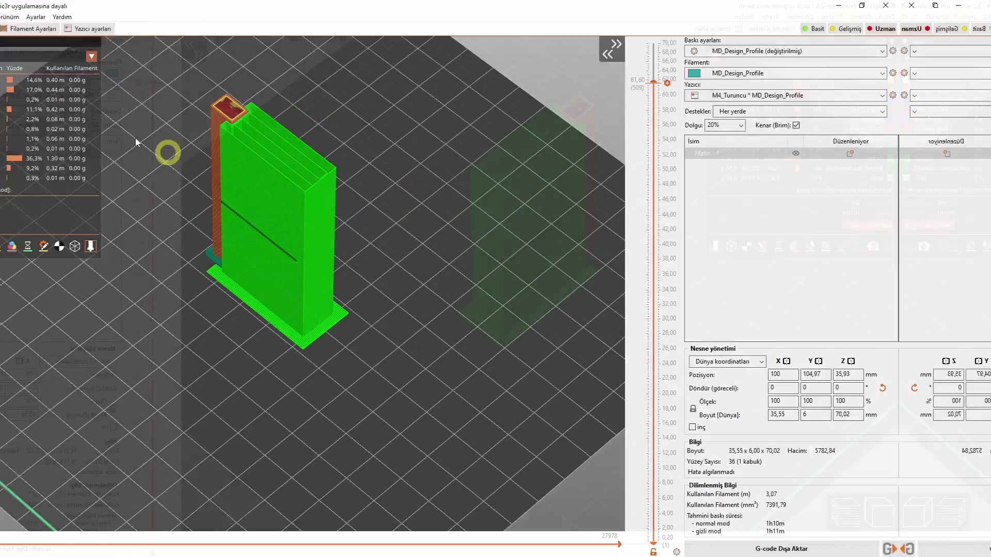
Turn off automatic support generation so only support enforcers apply, and reslice the letter F.
left_click(60, 29)
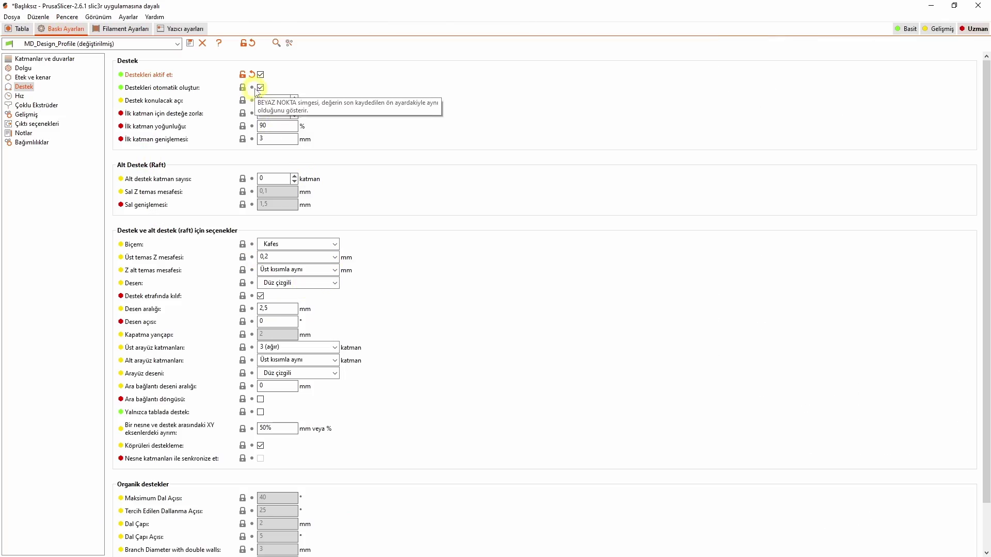
left_click(26, 29)
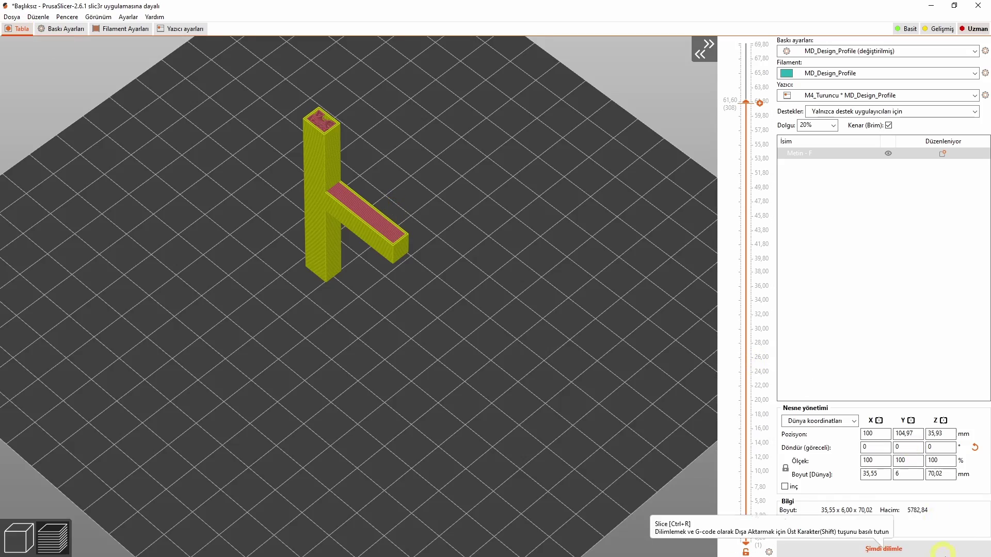
left_click(883, 548)
left_click_drag(443, 476, 437, 388)
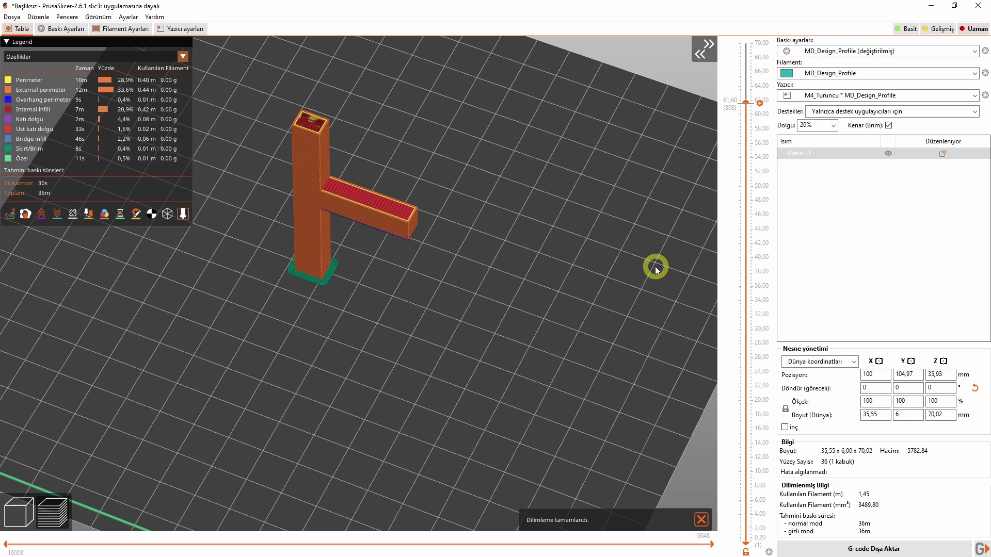
Paint a small support enforcer patch on the underside of the letter F's middle arm, near its tip.
key("Tab")
left_click(661, 332)
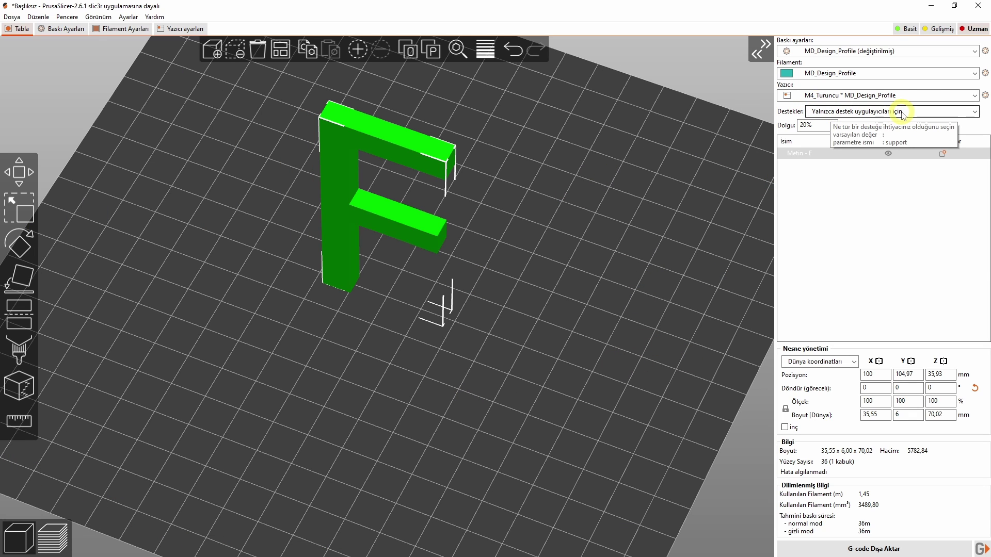
left_click_drag(361, 432, 298, 326)
key("l")
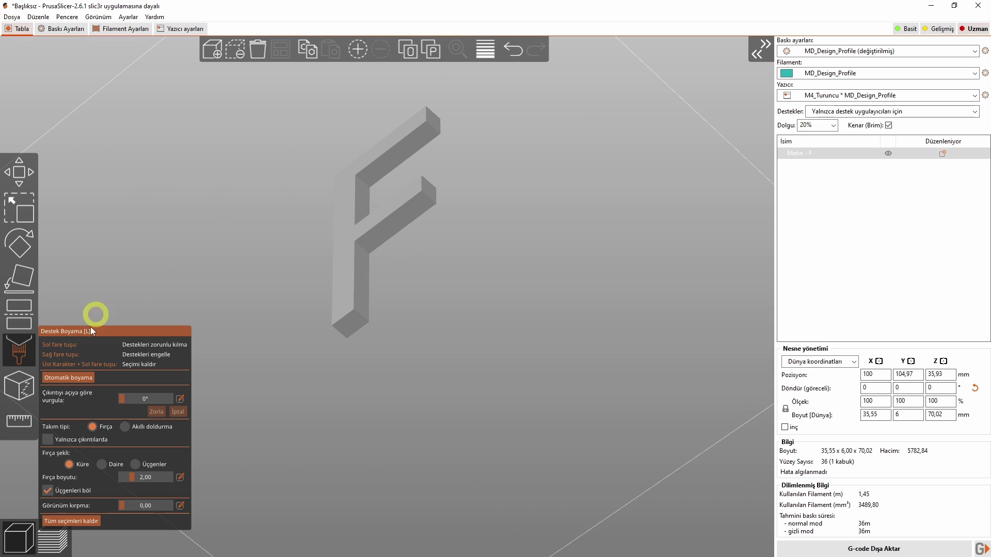
left_click_drag(412, 213, 425, 199)
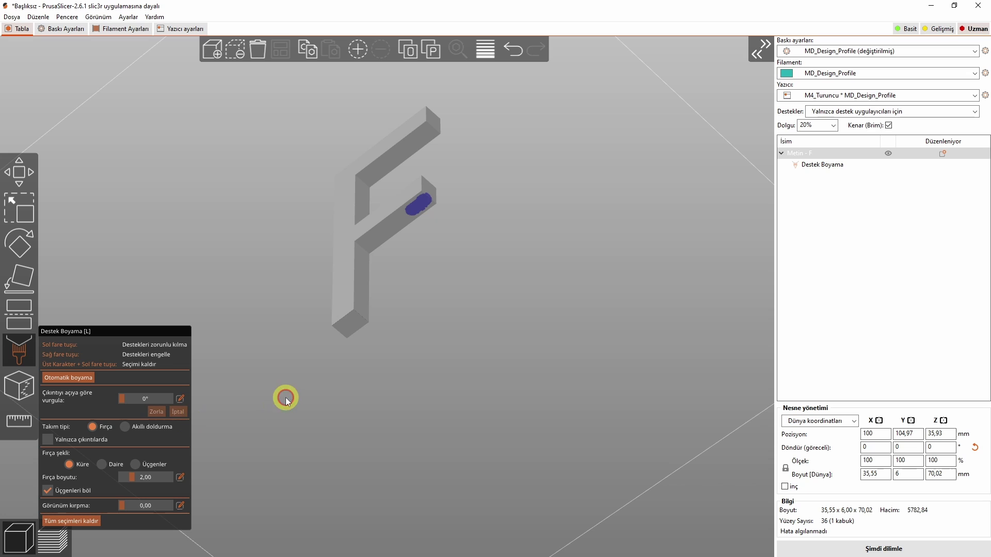
Finish support painting and slice the letter F with the painted enforcer.
key("l")
left_click_drag(284, 398, 398, 331)
left_click(883, 548)
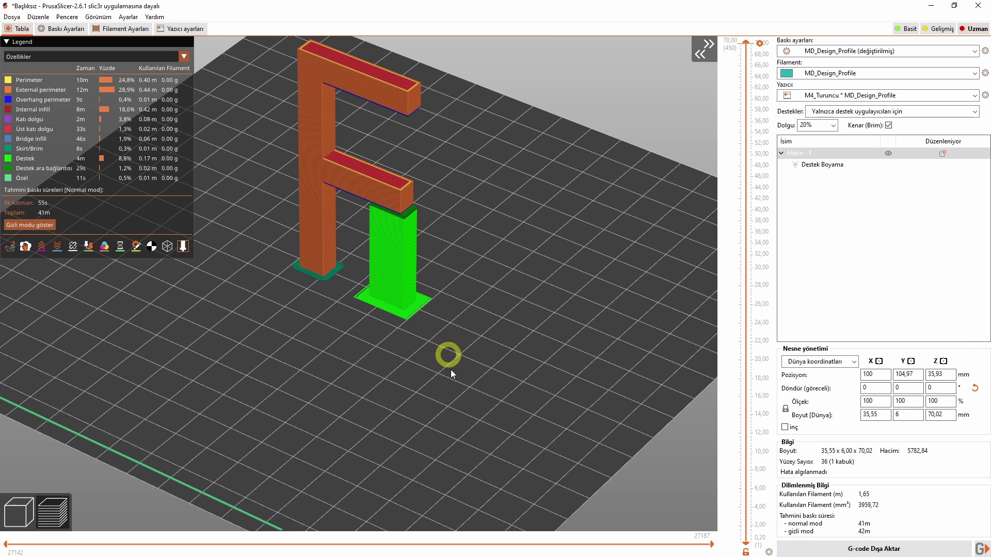
Clear the painted support from the letter F and turn automatic support generation back on.
left_click(30, 512)
key("l")
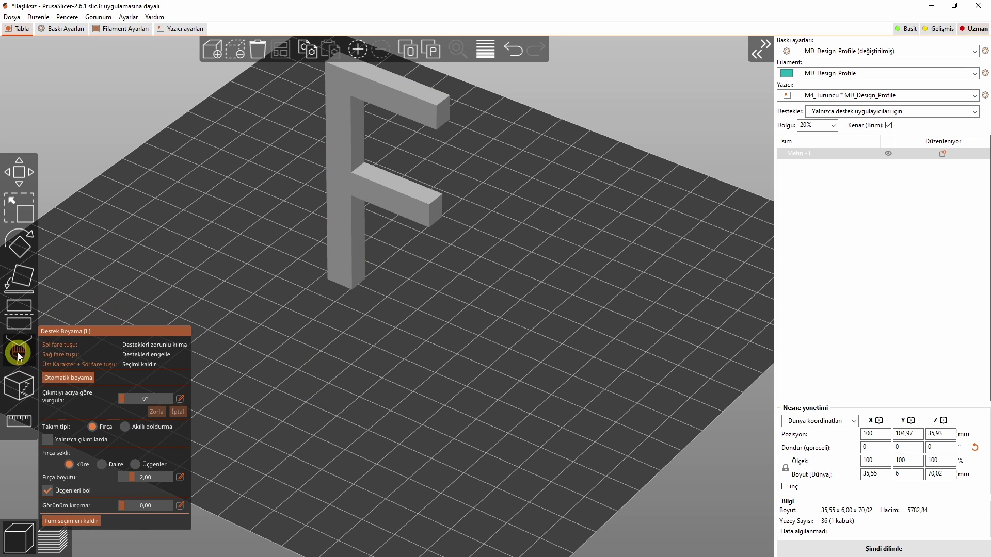
left_click(59, 30)
mouse_move(177, 198)
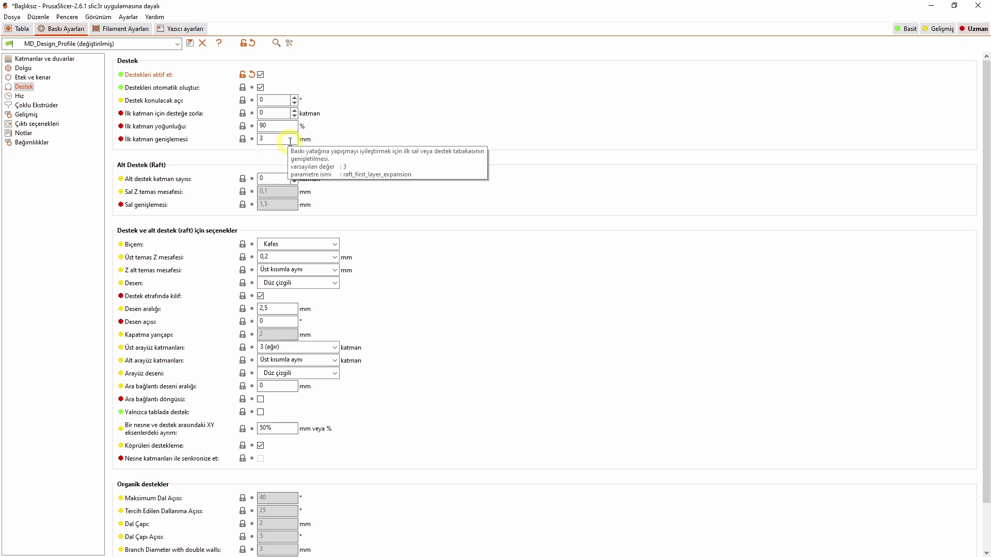
mouse_move(157, 111)
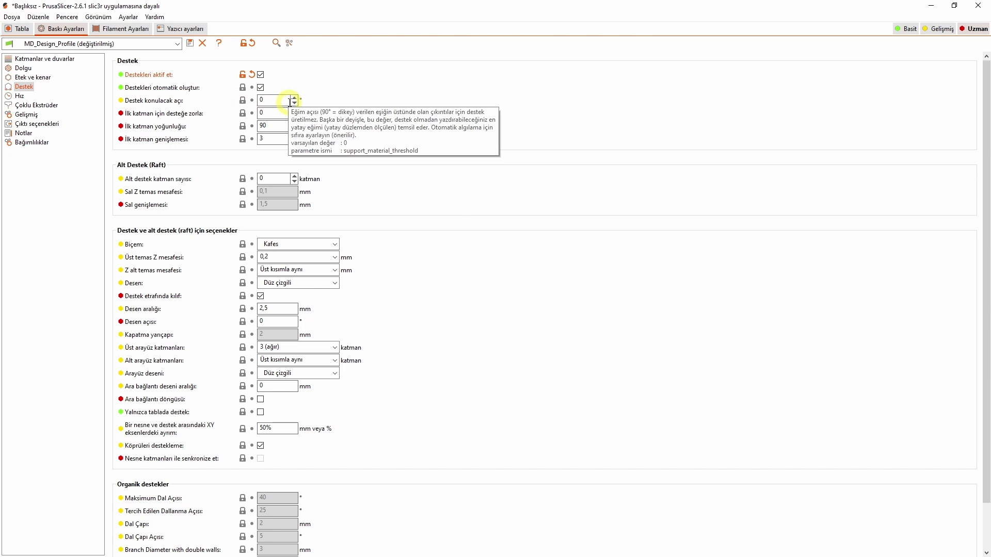
left_click(260, 87)
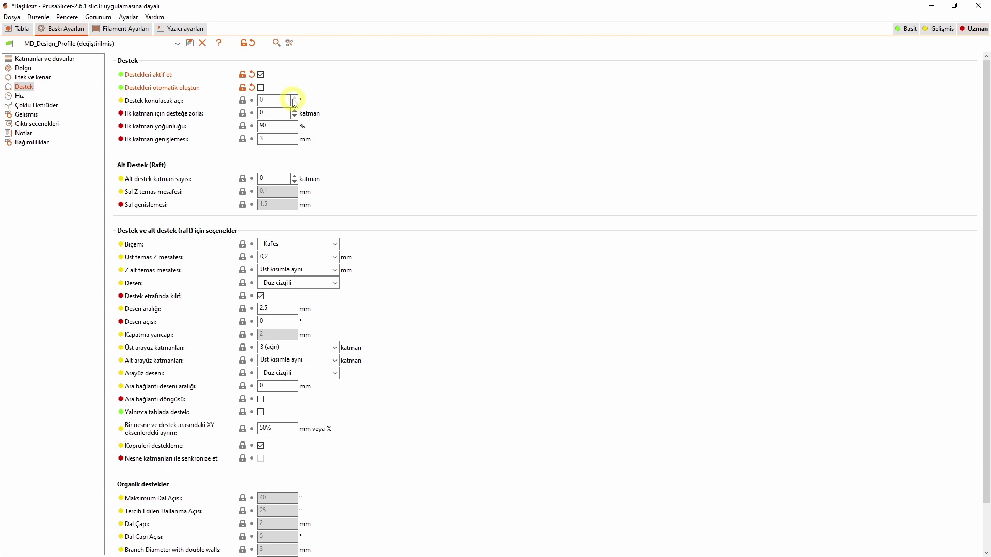
left_click(261, 87)
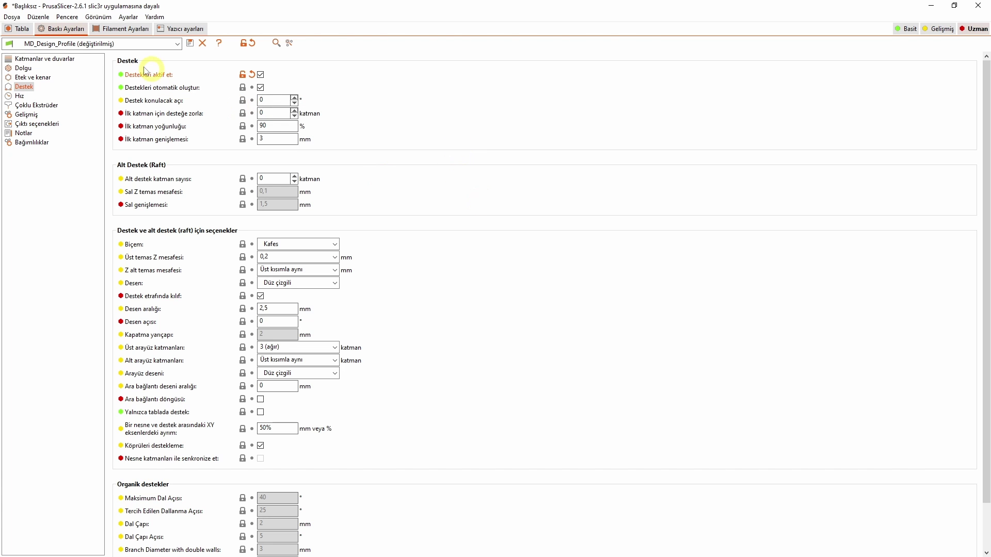
Move the letter F to the far corner of the bed, about X 51, Y 145 mm, and exclude it from printing.
left_click(20, 29)
left_click_drag(419, 285, 424, 294)
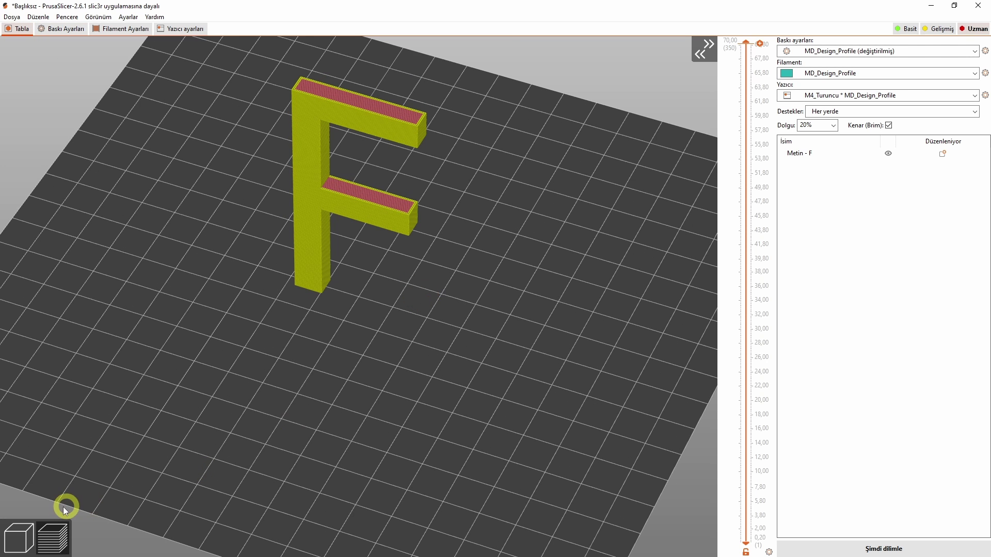
left_click(19, 537)
scroll(381, 348, "down", 5)
left_click_drag(364, 258, 319, 202)
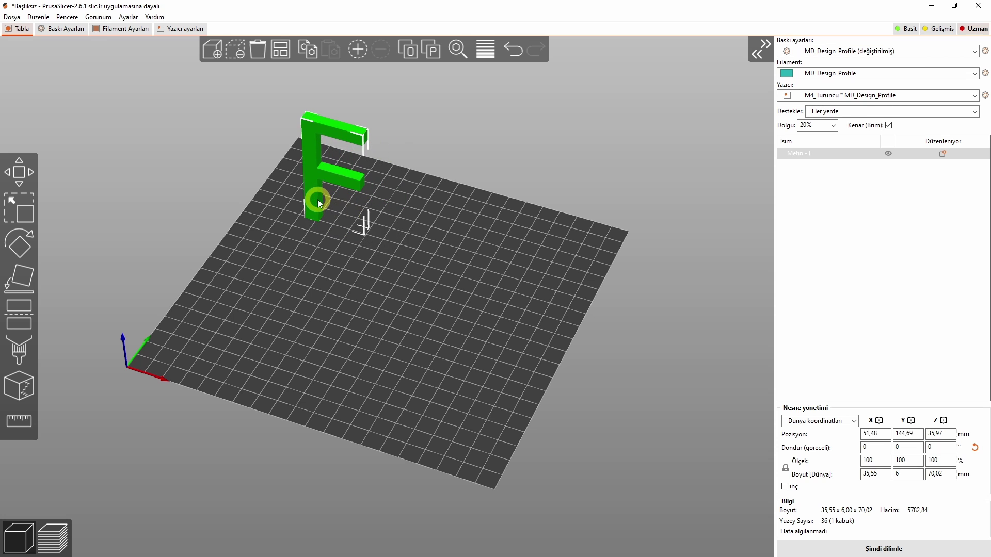
left_click(951, 151)
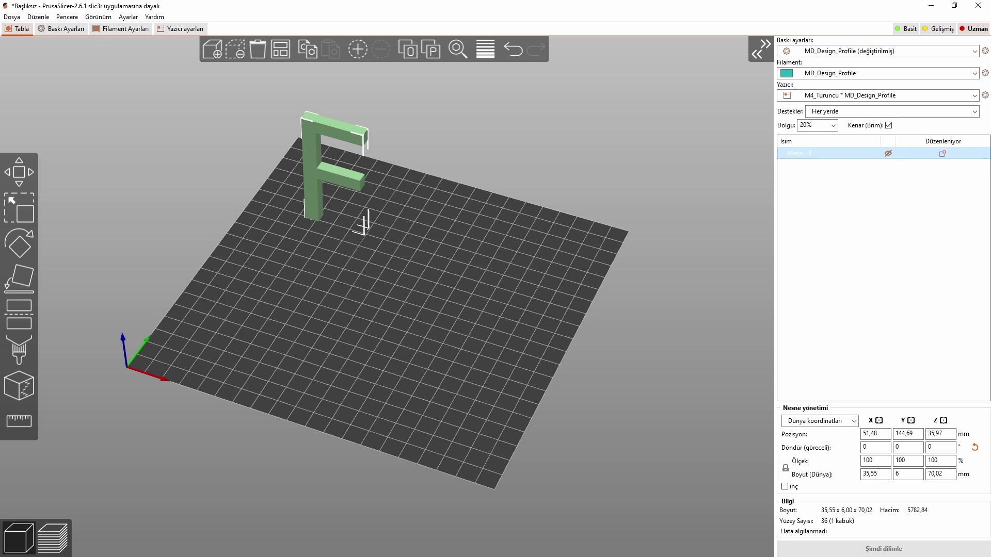
Import Part1.STL and use Place on Face to stand the arch upright on its two flat ends.
left_click_drag(389, 394, 382, 362)
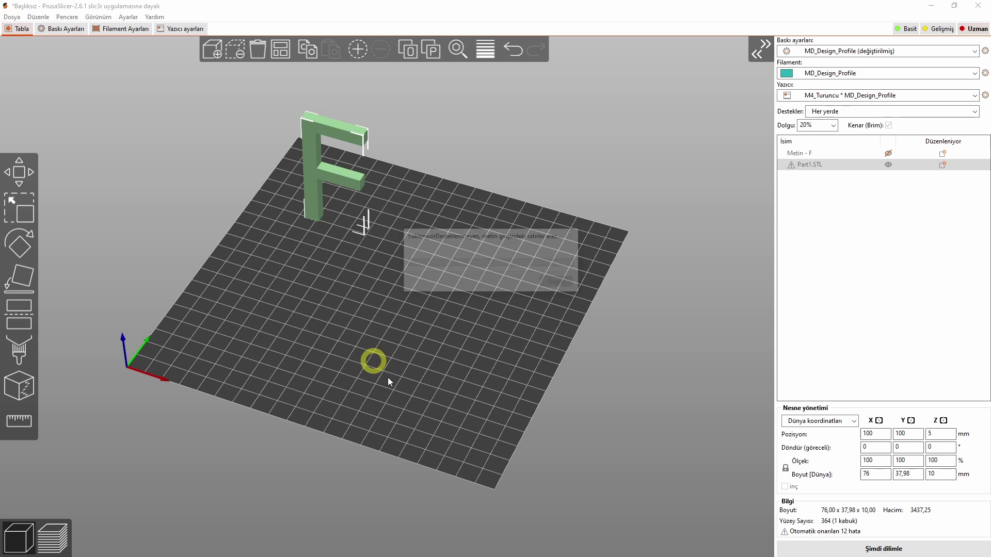
left_click_drag(439, 430, 391, 243)
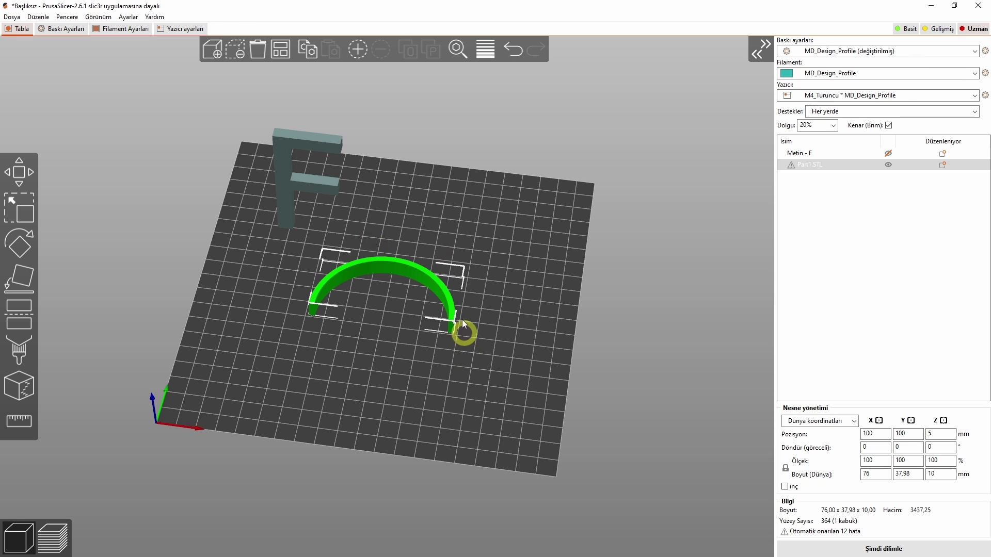
key("f")
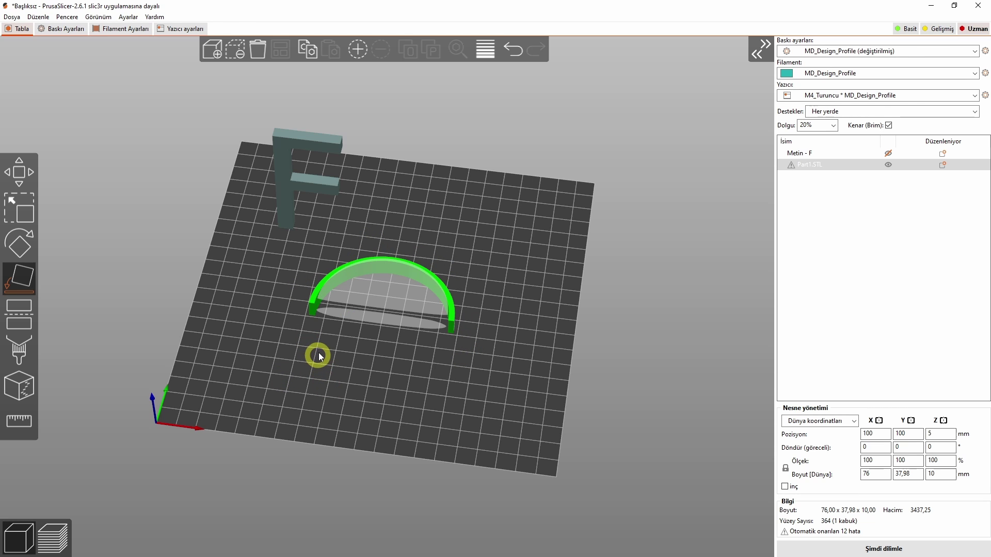
left_click(345, 321)
left_click_drag(354, 332, 363, 305)
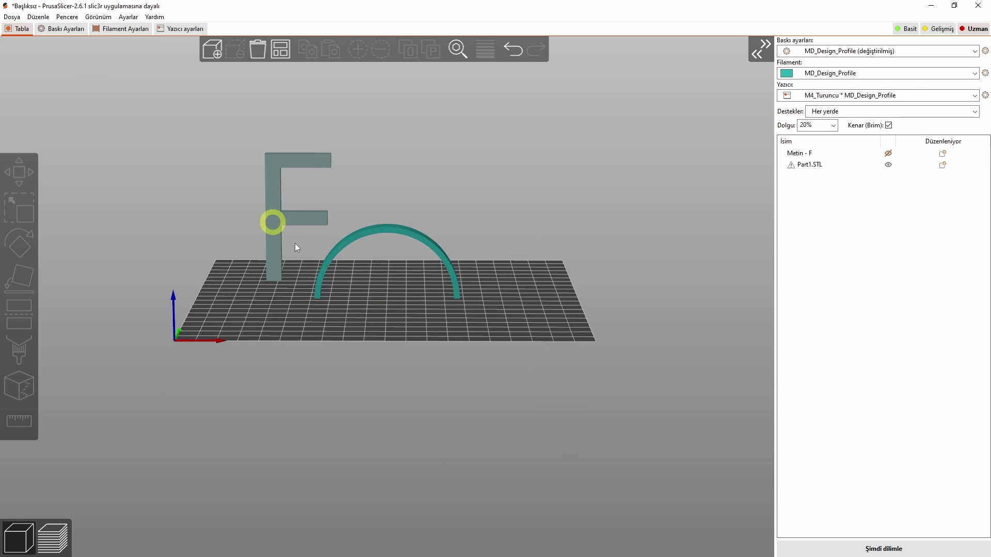
Slice the arch with automatic supports at the current threshold and examine the support beneath it.
left_click(57, 36)
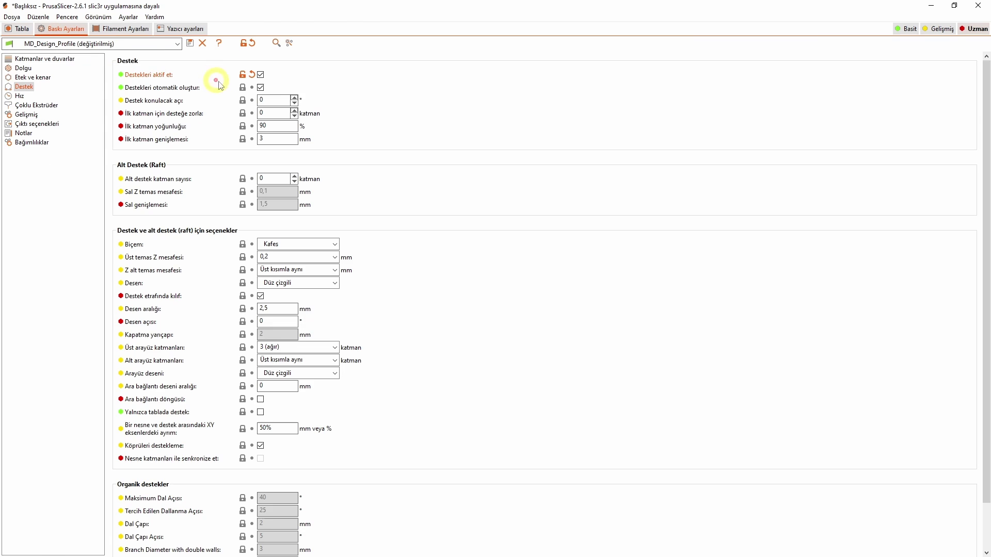
left_click(19, 29)
key("ctrl+r")
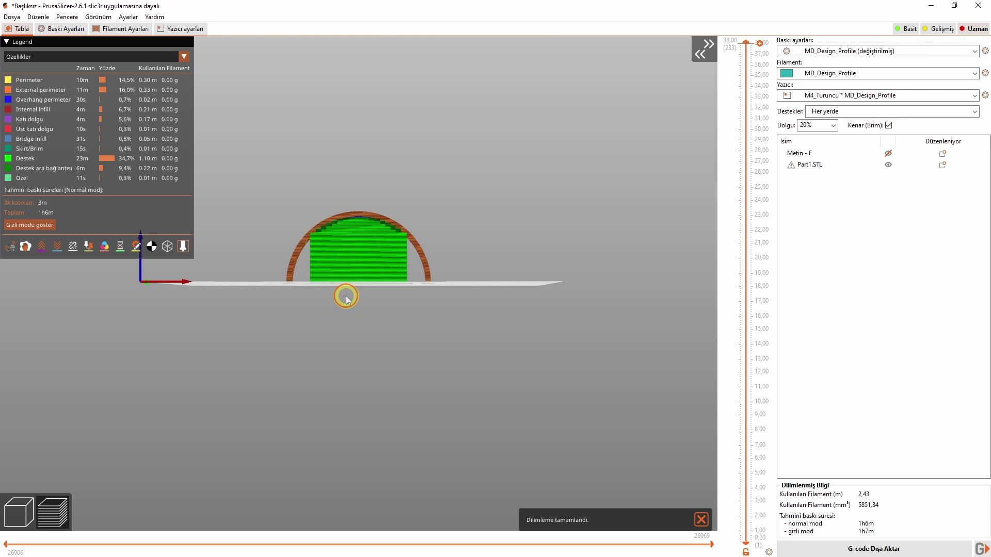
scroll(367, 258, "up", 5)
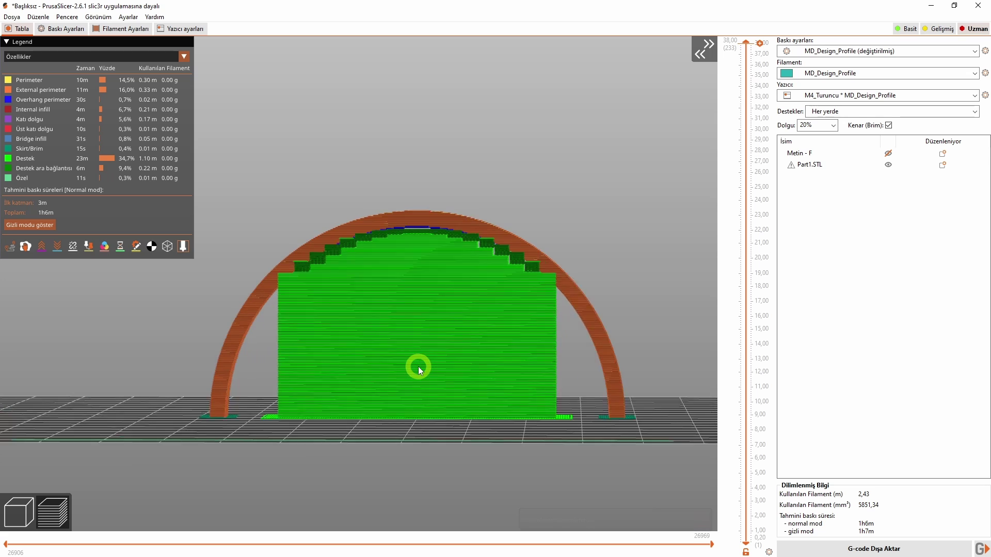
scroll(418, 366, "up", 3)
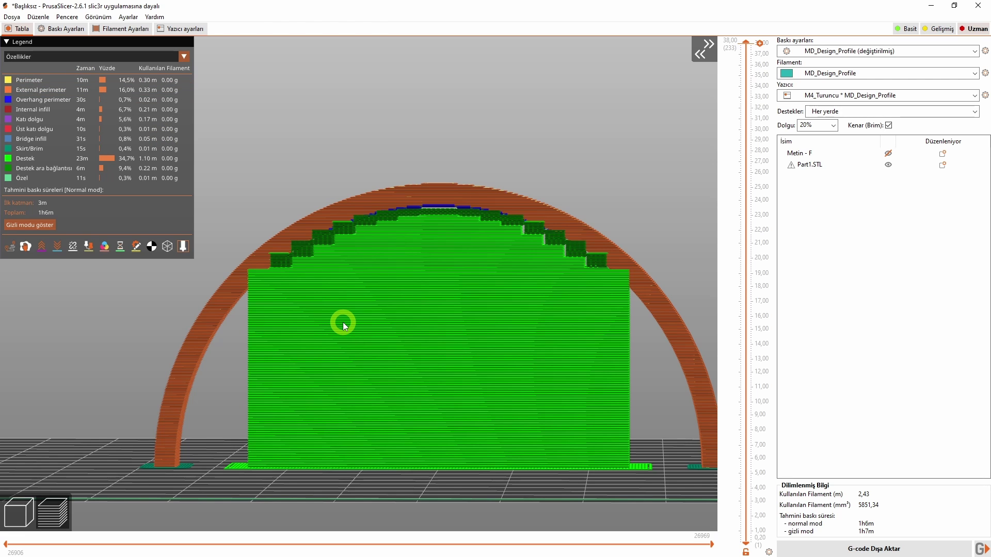
Set the support overhang threshold to 20° and reslice the arch.
left_click(63, 29)
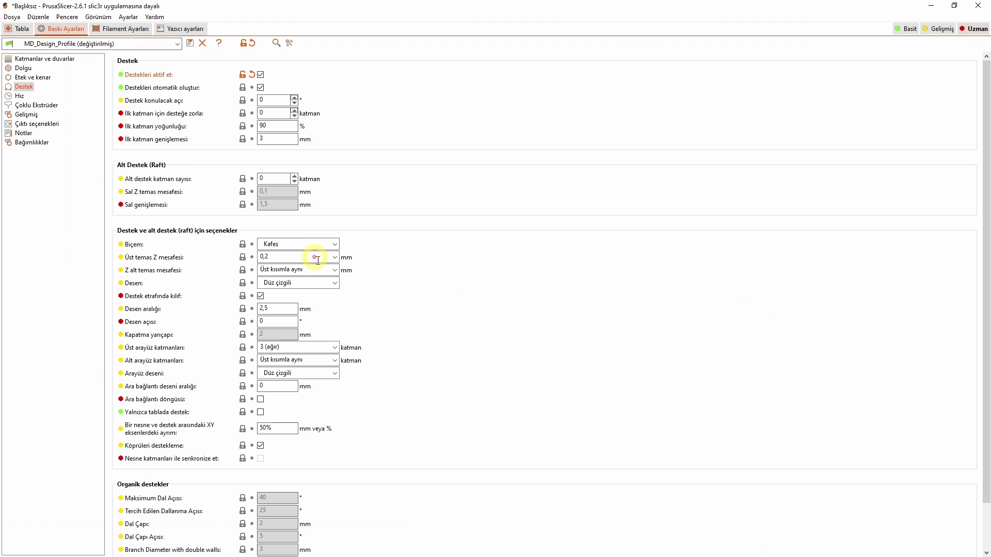
double_click(275, 102)
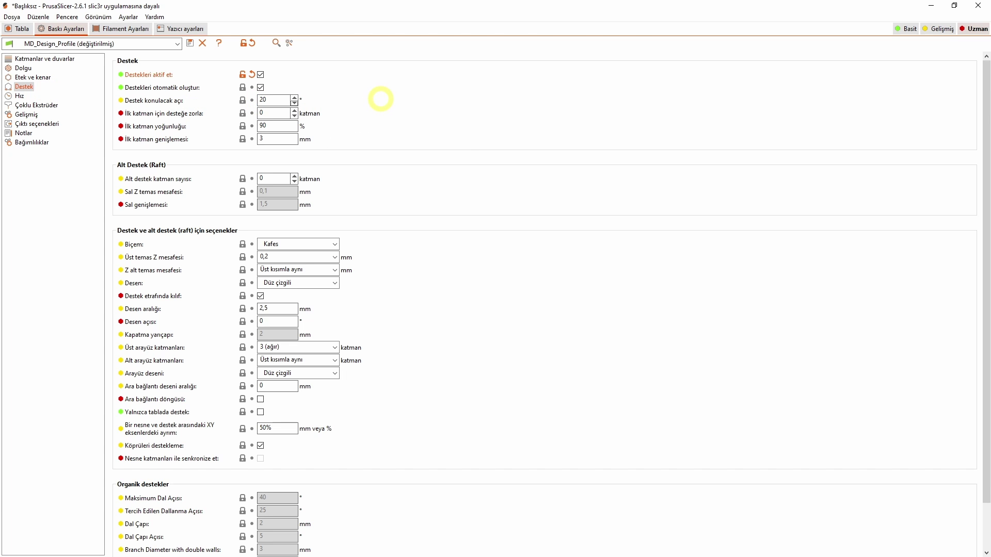
left_click(18, 28)
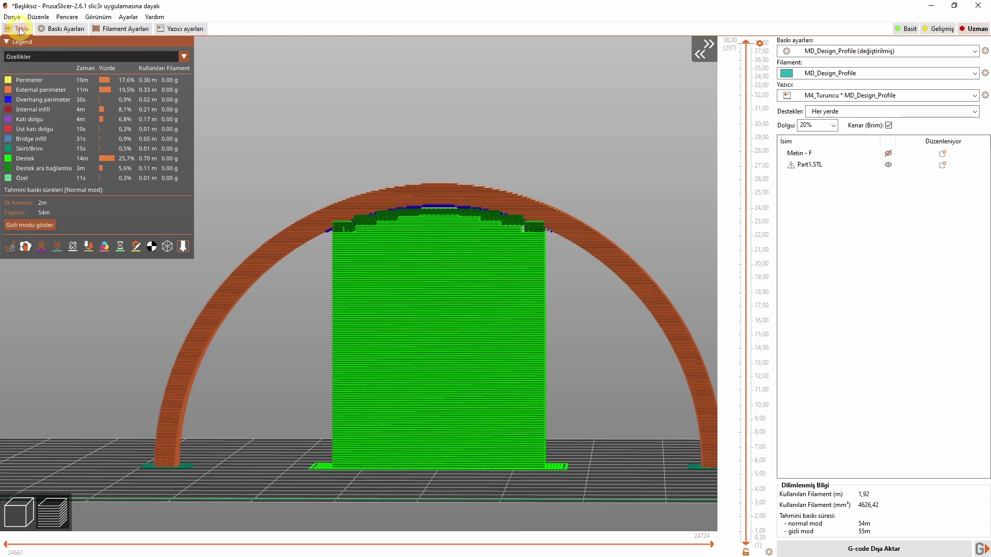
Set the support overhang threshold to 5° and reslice the arch.
left_click(61, 29)
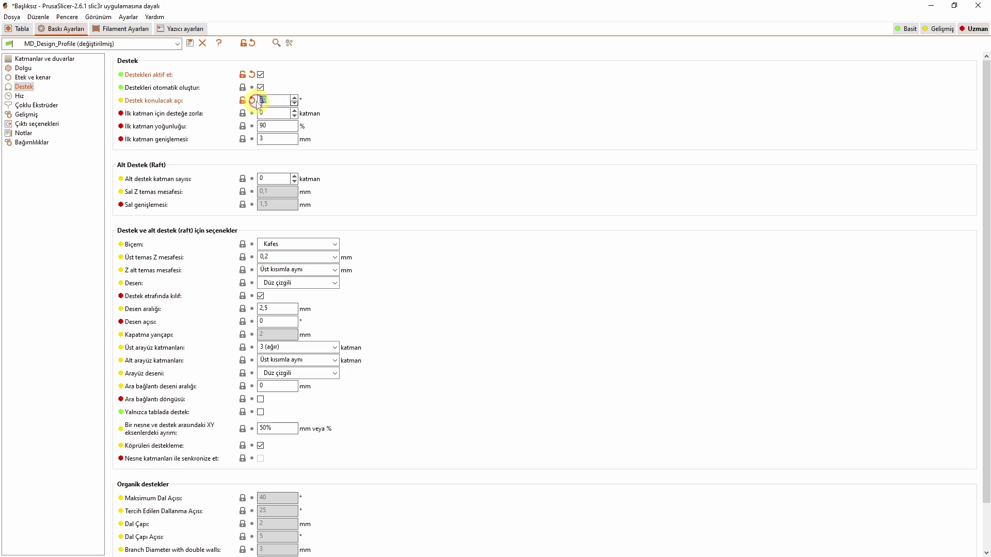
left_click(21, 30)
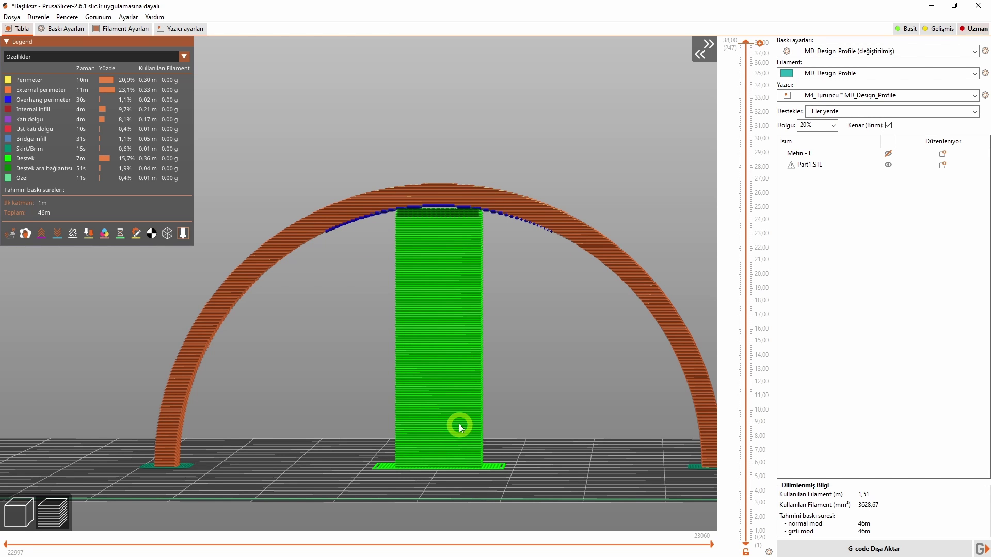
Enforce support for the first 3 layers and reslice the arch.
key("ctrl+2")
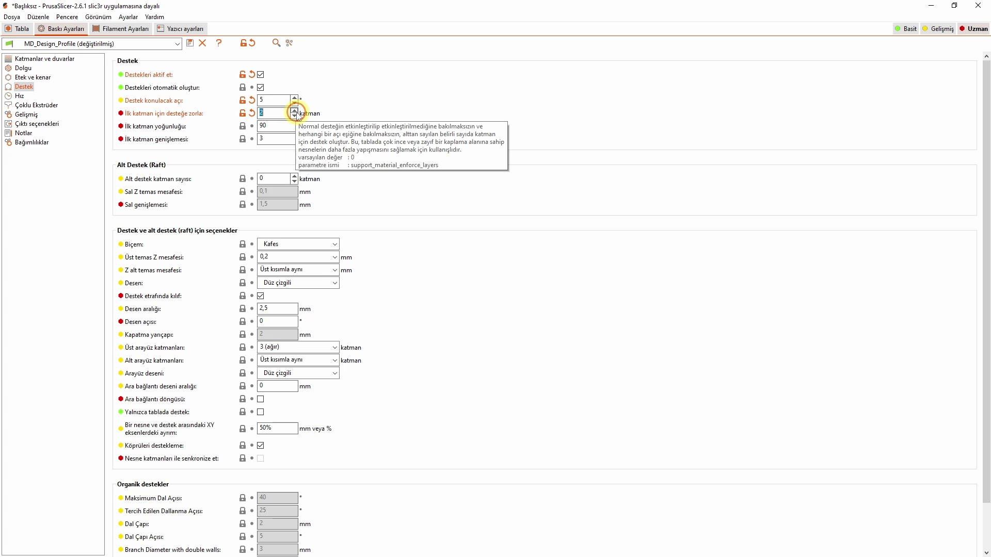
left_click(22, 30)
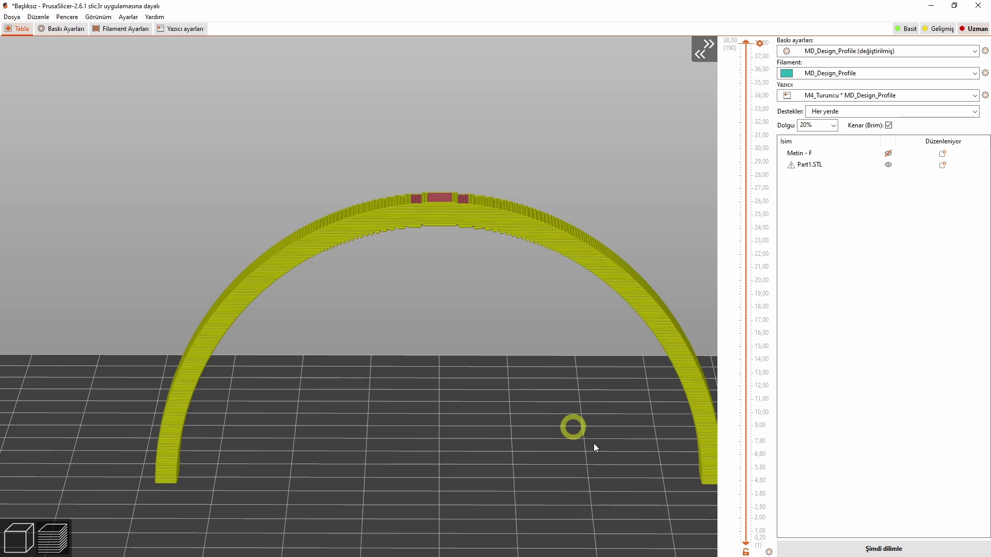
left_click(77, 31)
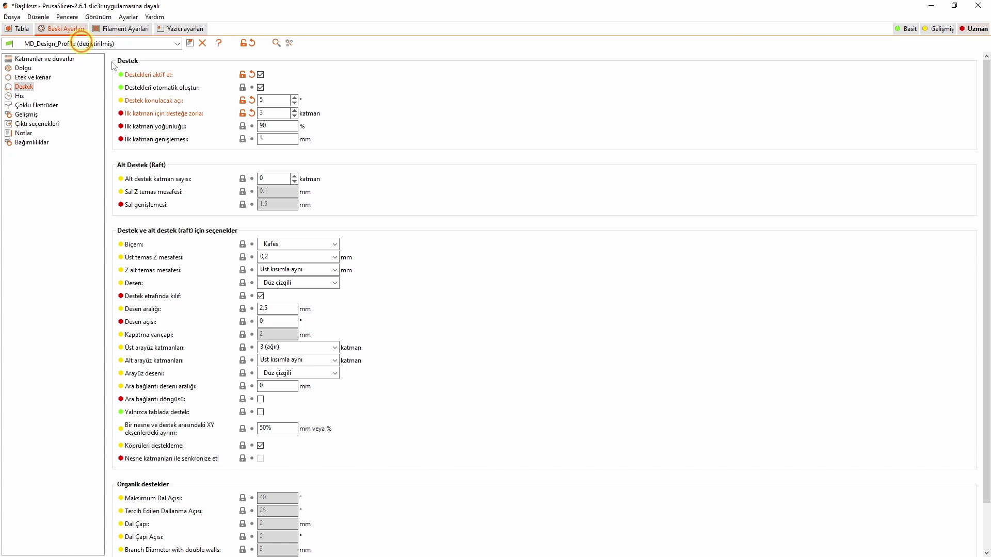
left_click(18, 30)
left_click(820, 548)
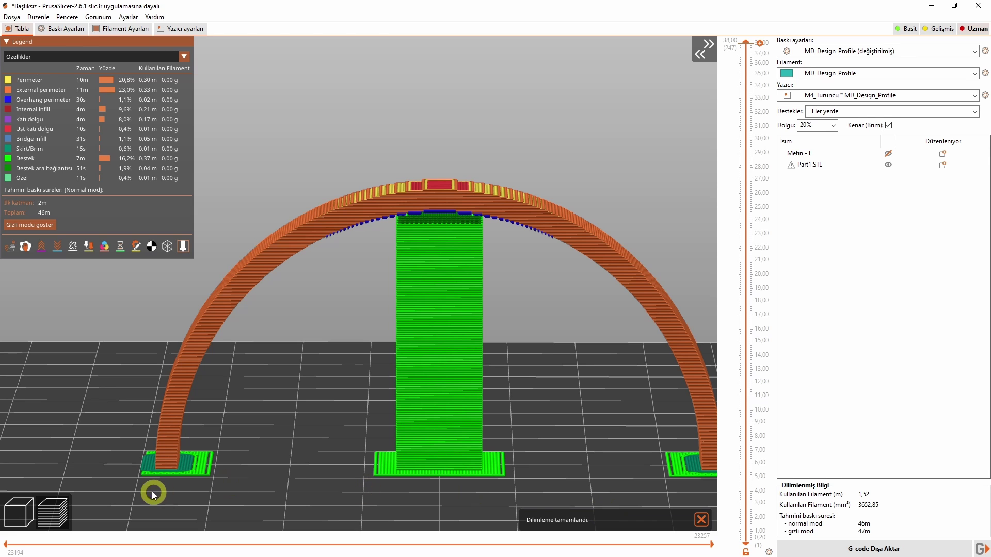
Examine the enforced first-layer support around the arch's feet from several angles.
scroll(671, 473, "down", 3)
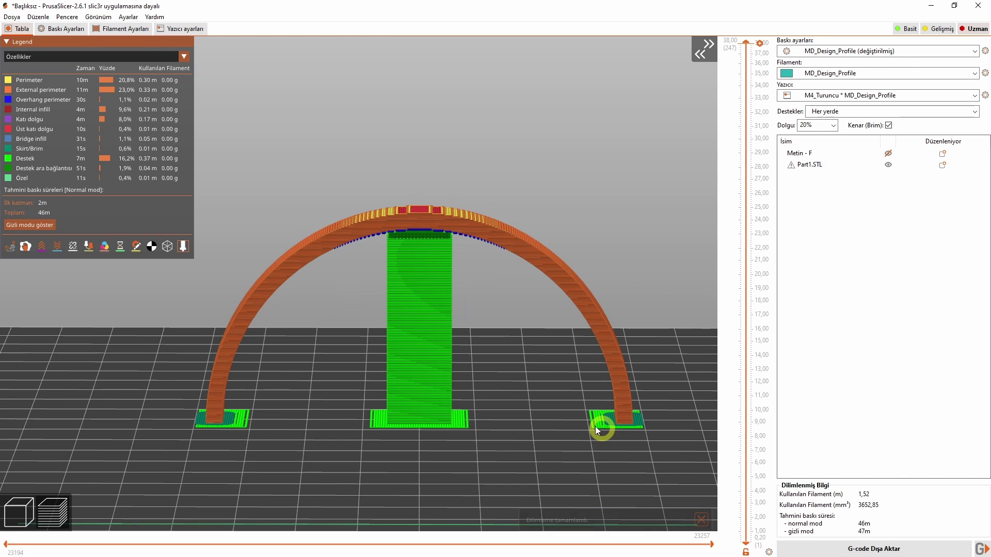
left_click_drag(596, 431, 625, 466)
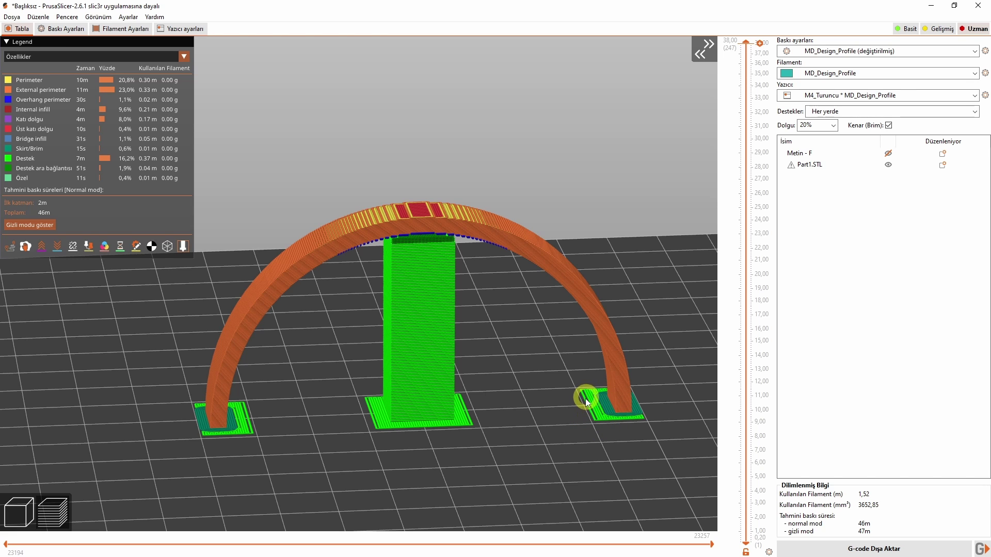
left_click_drag(581, 392, 237, 467)
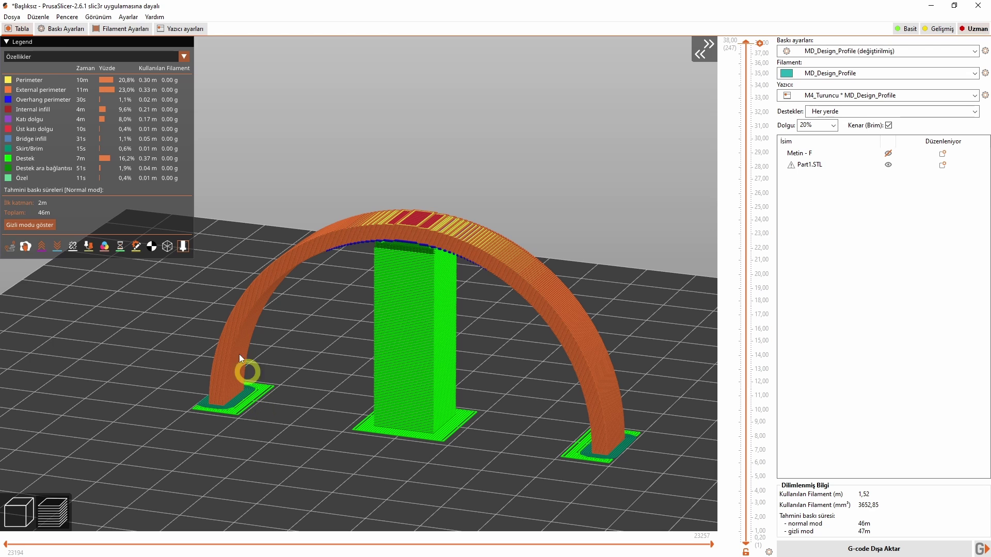
Check the first layer density setting and inspect the base of the central support column up close.
left_click(62, 28)
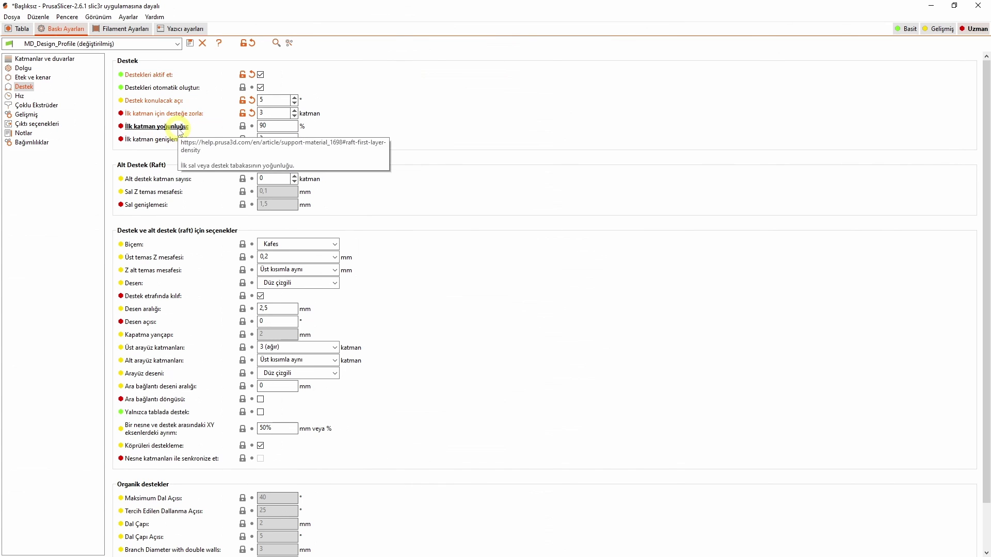
double_click(261, 125)
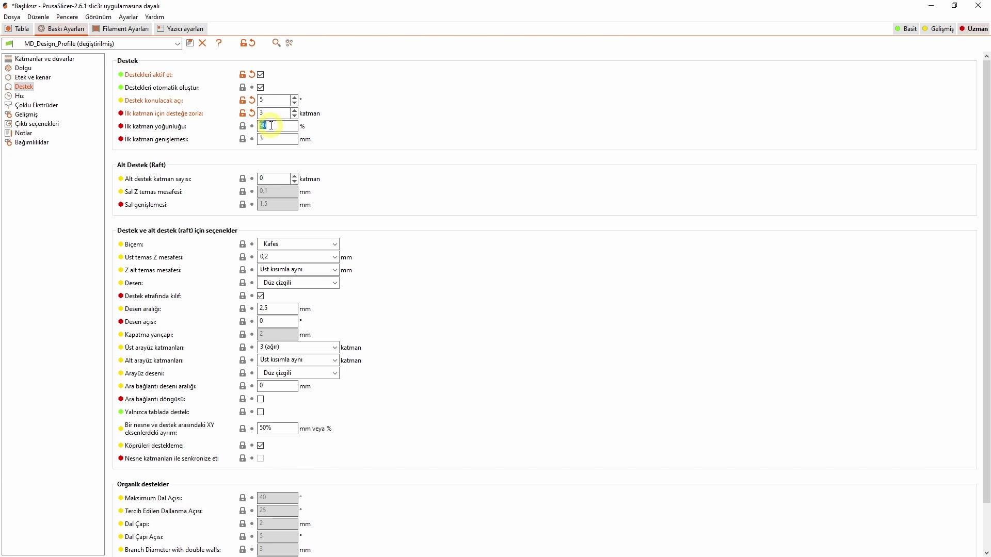
left_click(18, 29)
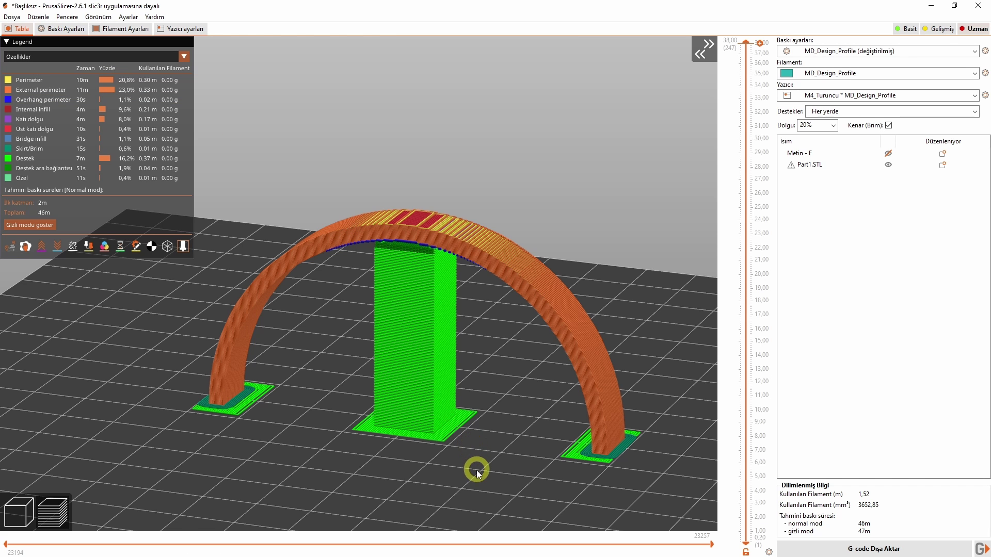
scroll(454, 473, "up", 5)
middle_click_drag(450, 464, 223, 280)
scroll(222, 280, "up", 2)
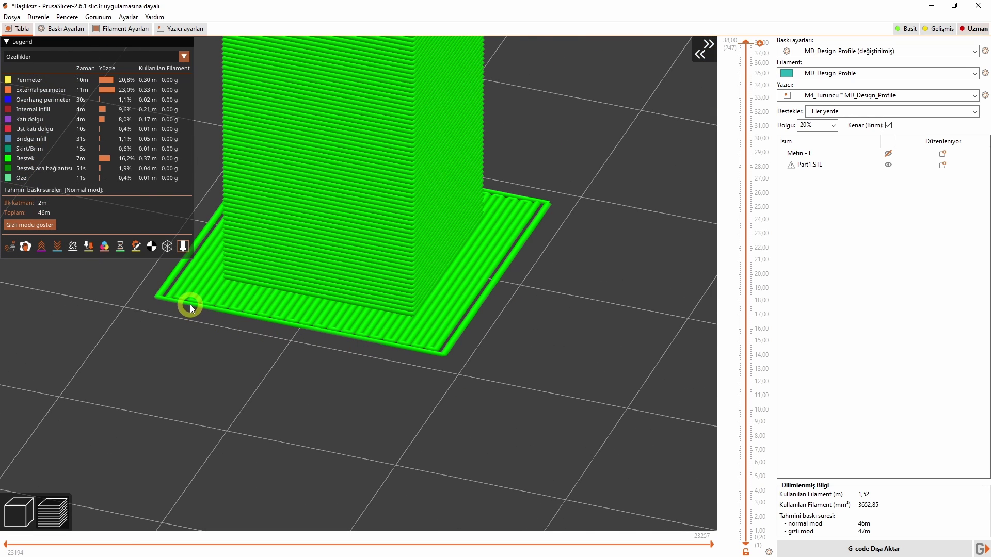
Lower the support's first layer density to a sparse value and reslice the arch.
left_click(63, 29)
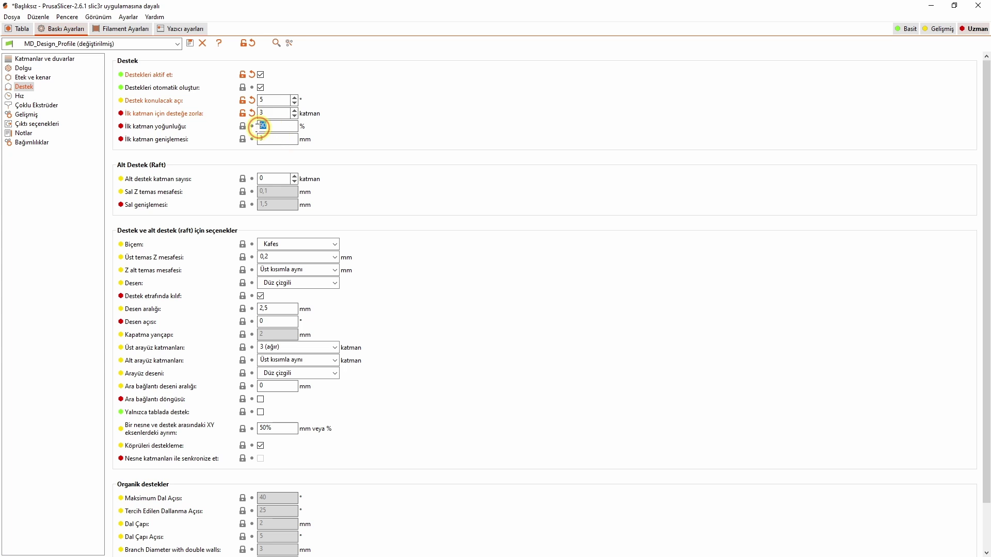
left_click(32, 33)
left_click(818, 545)
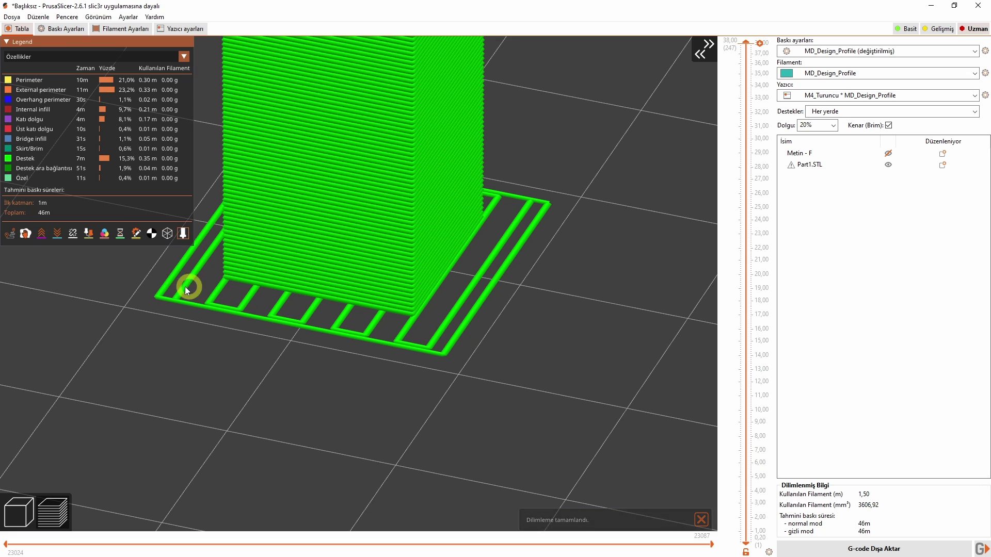
Set the support's first layer density to 50%, reslice the arch and inspect the support's base.
key("ctrl+2")
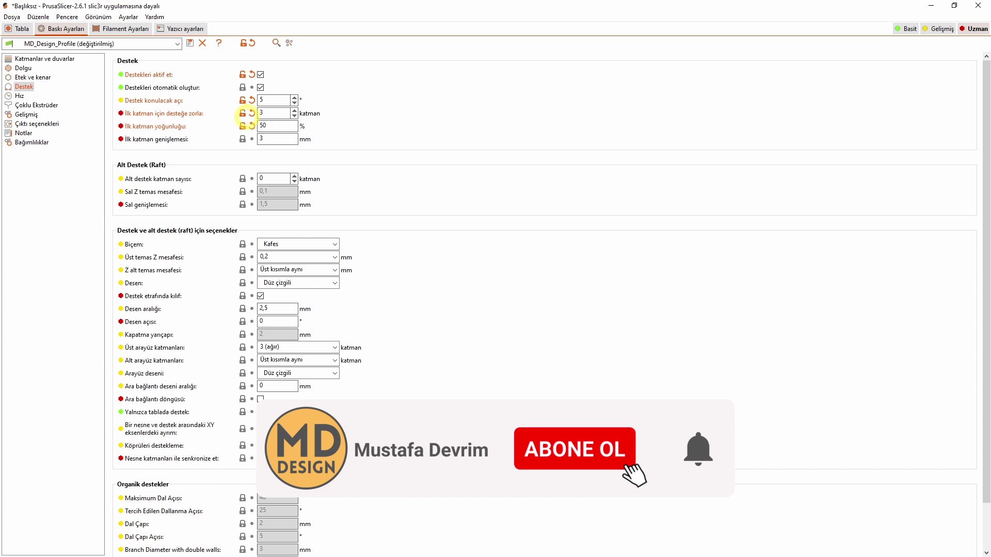
left_click(22, 29)
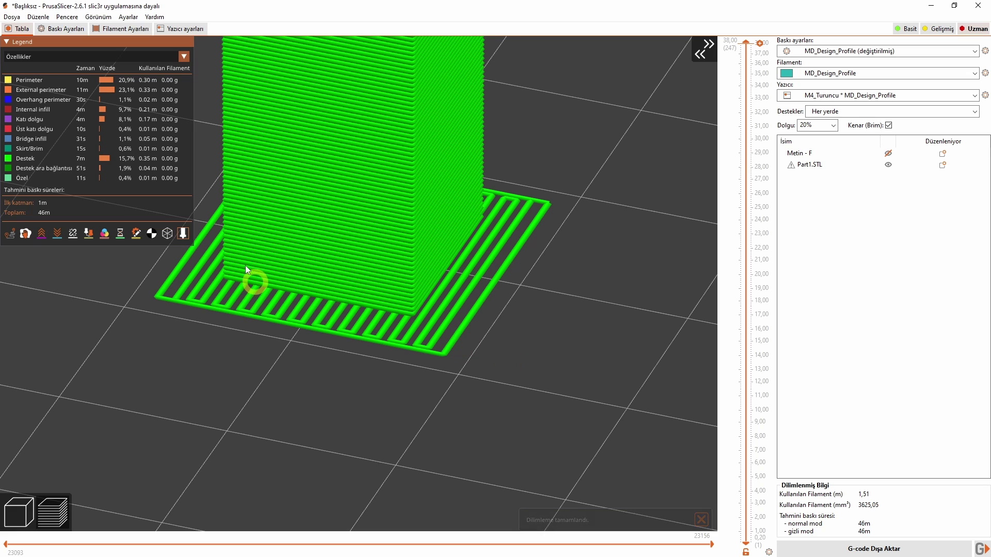
left_click(62, 28)
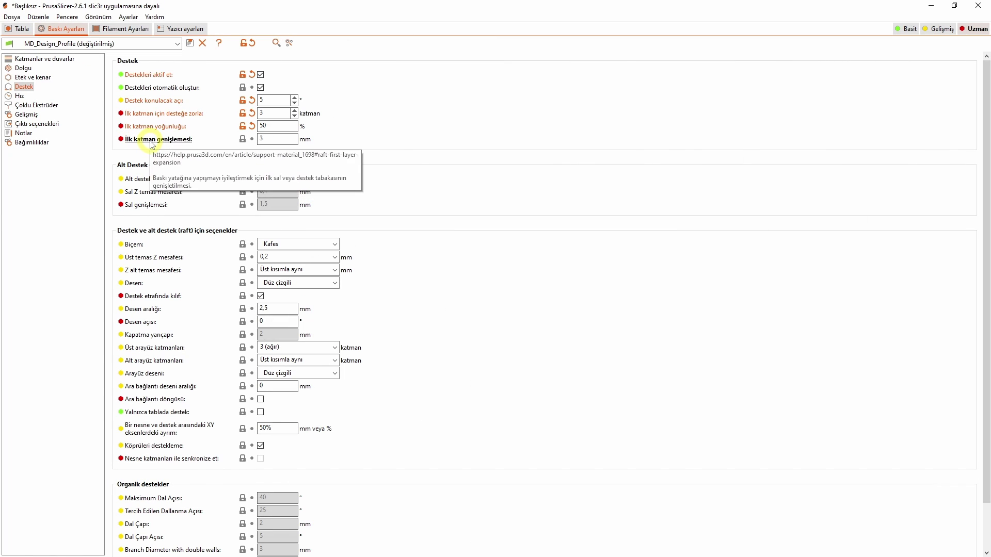
left_click(22, 29)
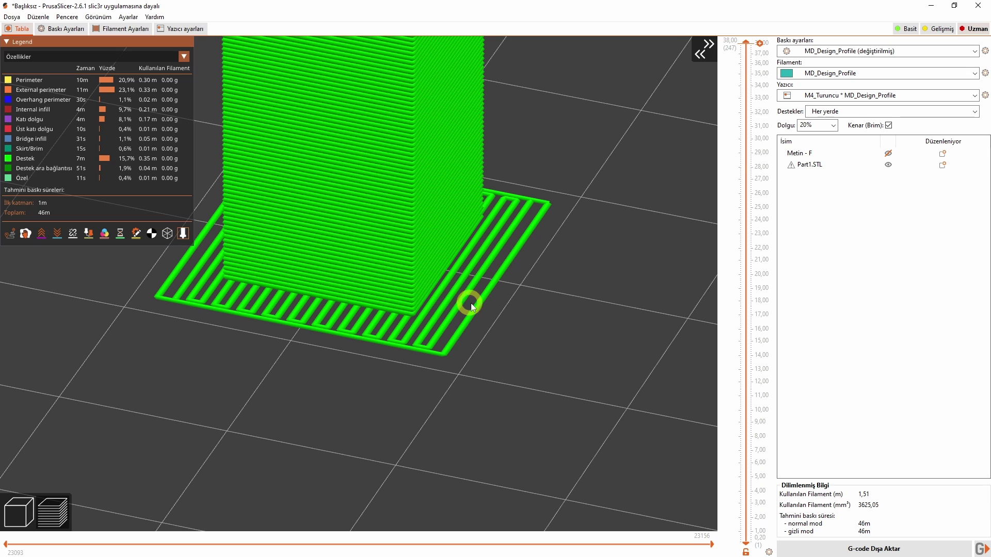
Set the support's first layer expansion to 10 mm, reslice the arch and examine the support bases.
left_click(62, 28)
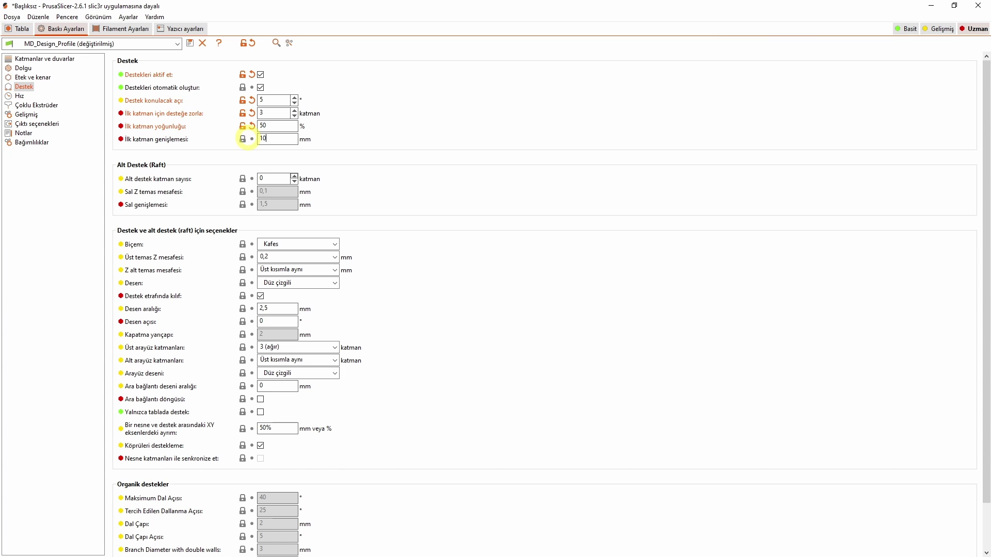
left_click(22, 28)
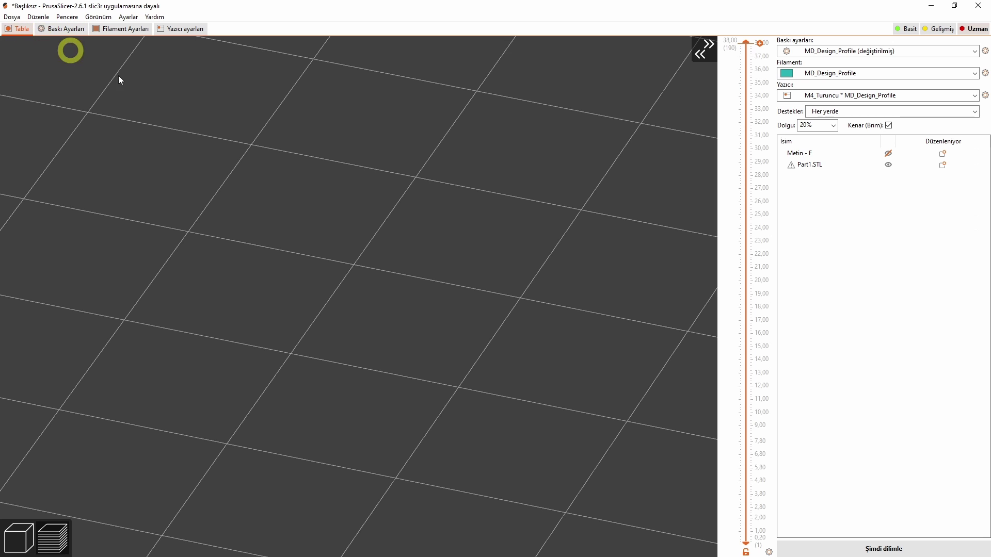
left_click(819, 548)
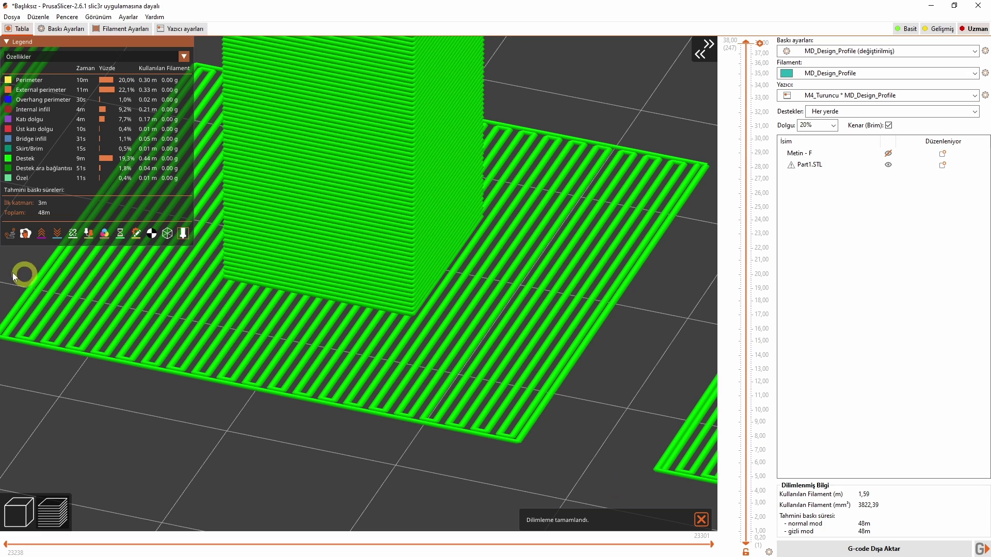
scroll(538, 367, "down", 5)
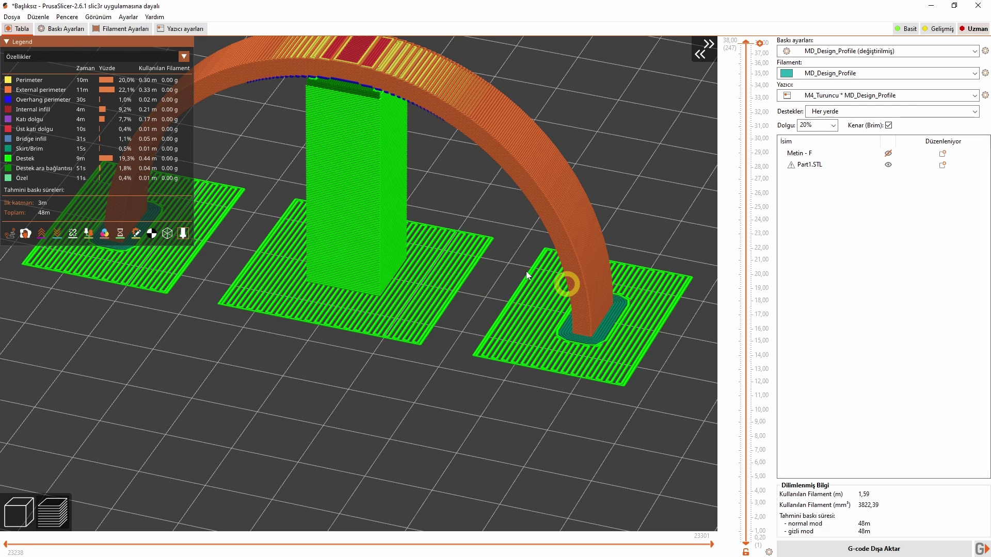
Reset the enforced support layers to 0, the first layer density to 90% and the first layer expansion to 3 mm.
left_click(62, 29)
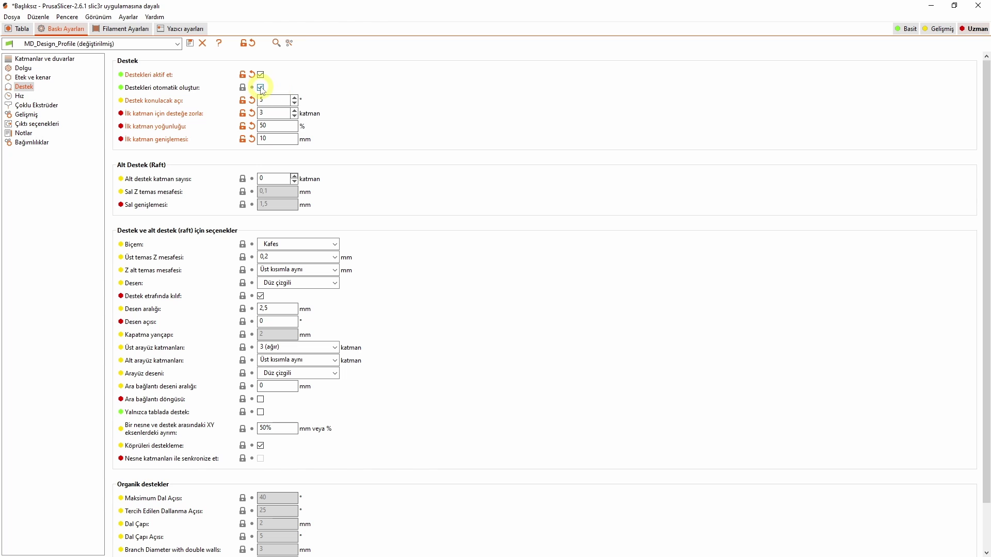
left_click(308, 139)
triple_click(295, 116)
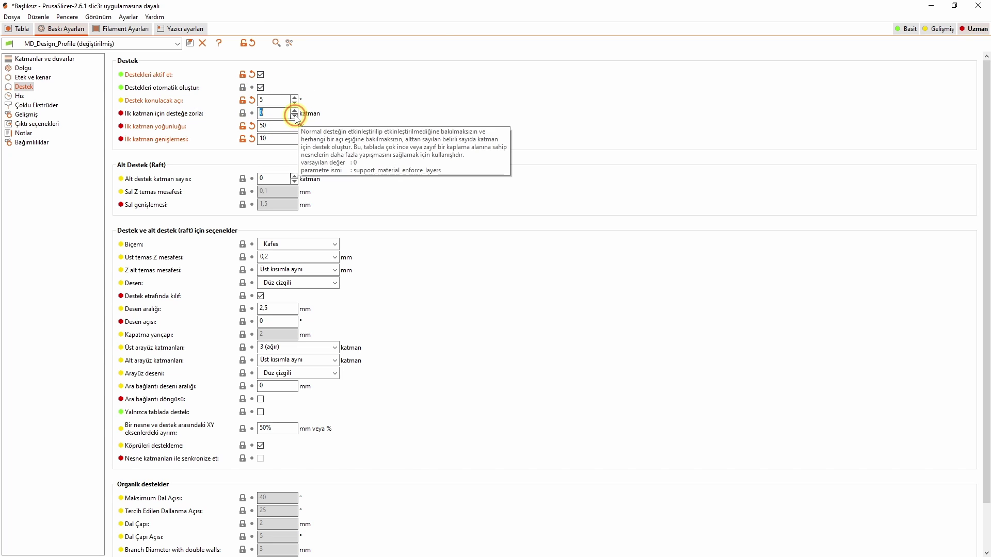
double_click(272, 127)
type("90")
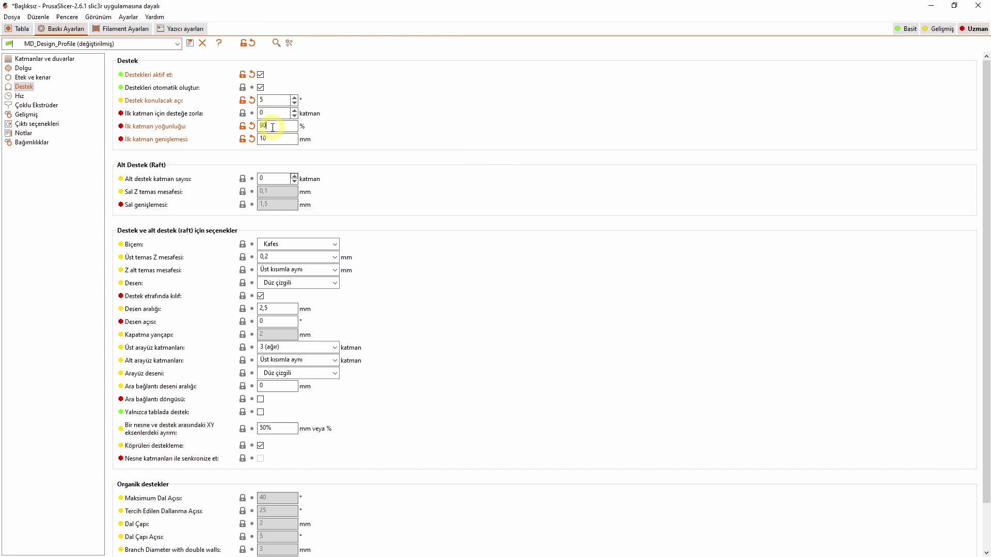
key("Return")
left_click(279, 139)
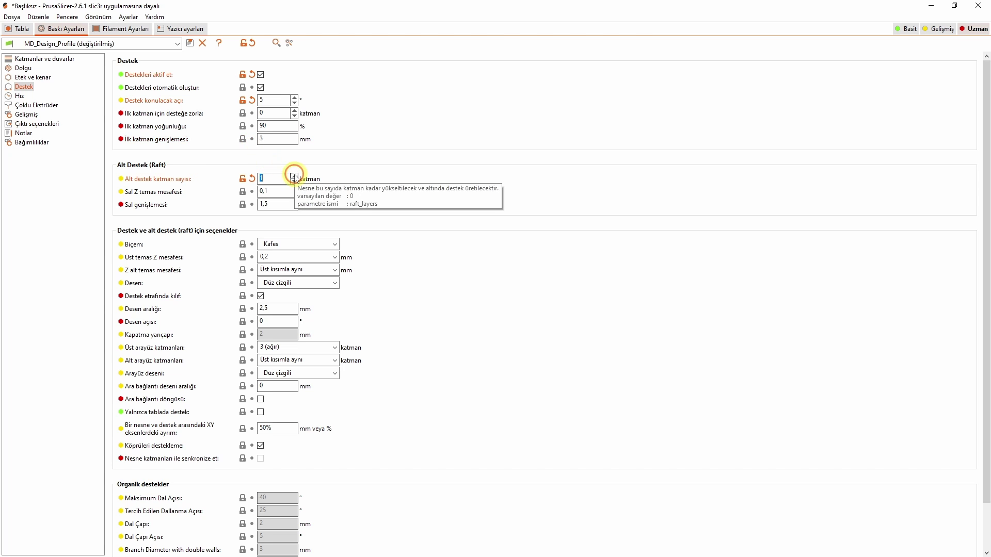
Reslice the arch with 1 raft layer and examine the raft under one foot.
left_click(19, 29)
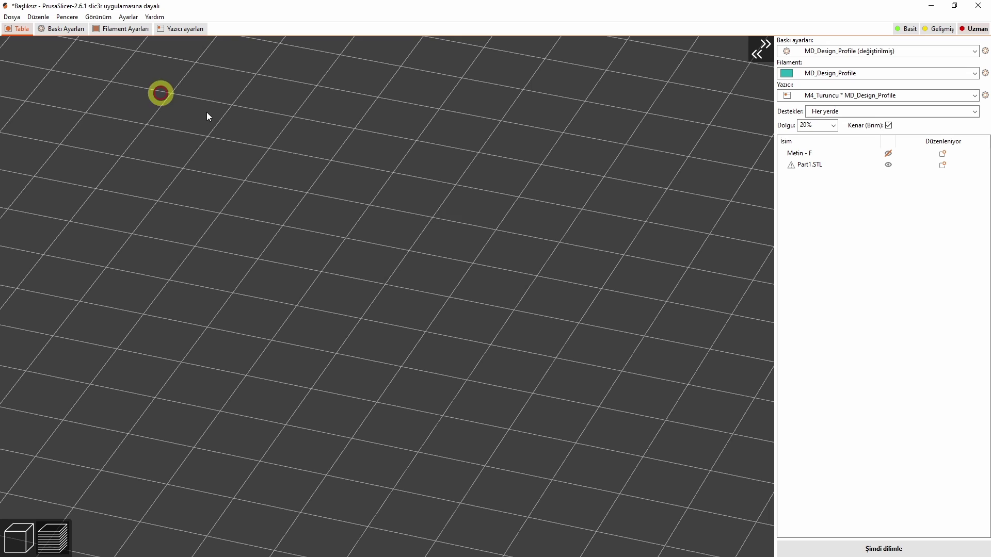
left_click(857, 546)
left_click_drag(469, 425, 117, 371)
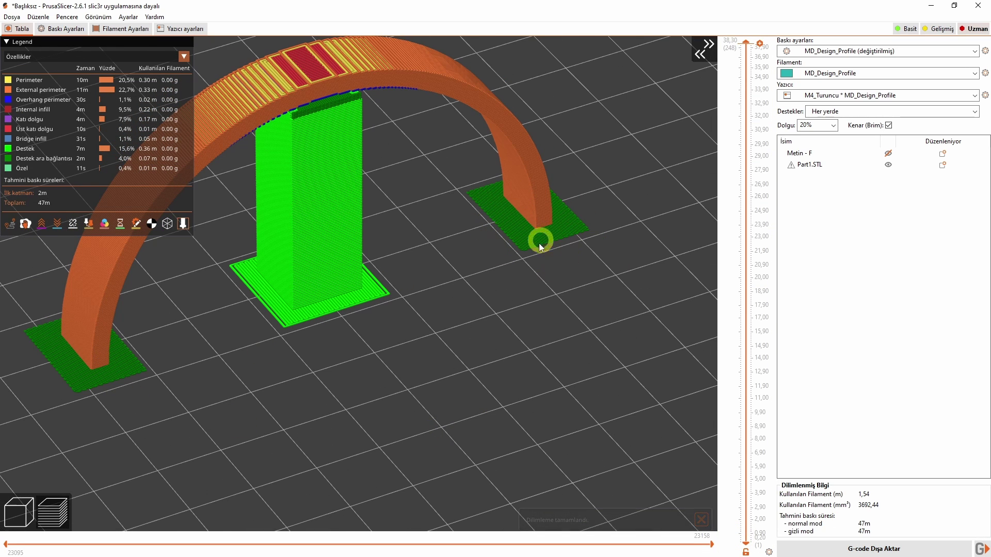
right_click_drag(526, 275, 401, 336)
scroll(401, 336, "up", 5)
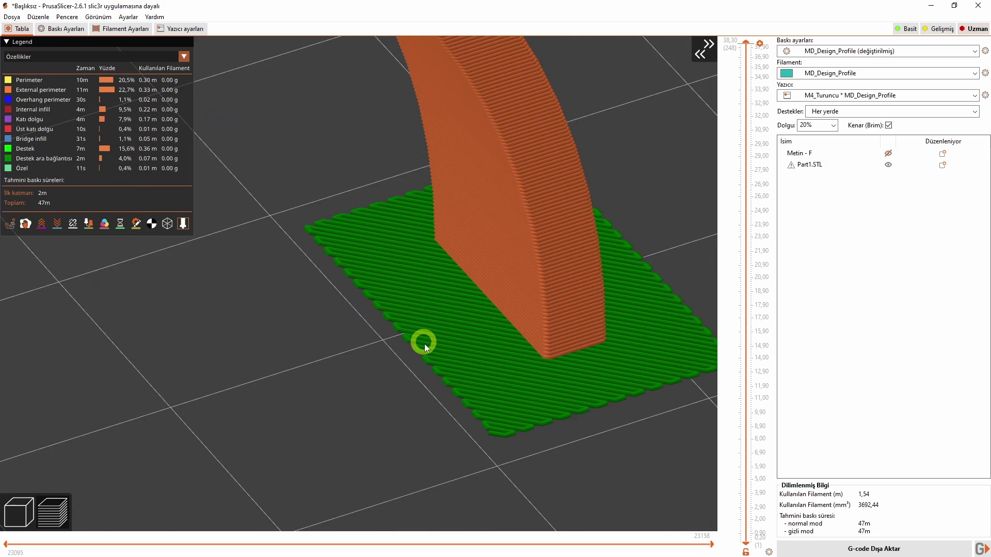
Change the support style to Rahat.
key("ctrl+2")
left_click(334, 247)
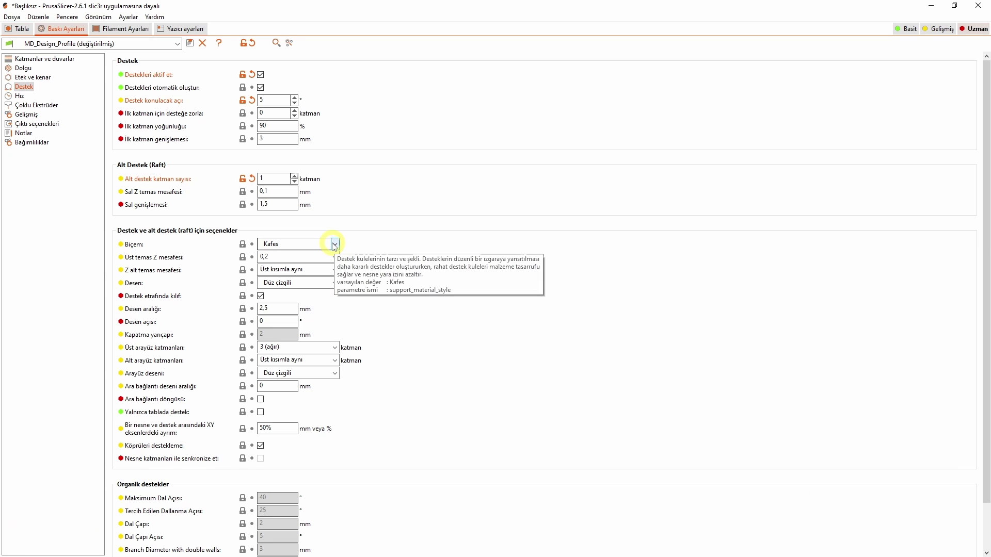
left_click(289, 262)
Set the raft to 3 layers, reslice the arch and examine the raft and support column.
left_click(294, 178)
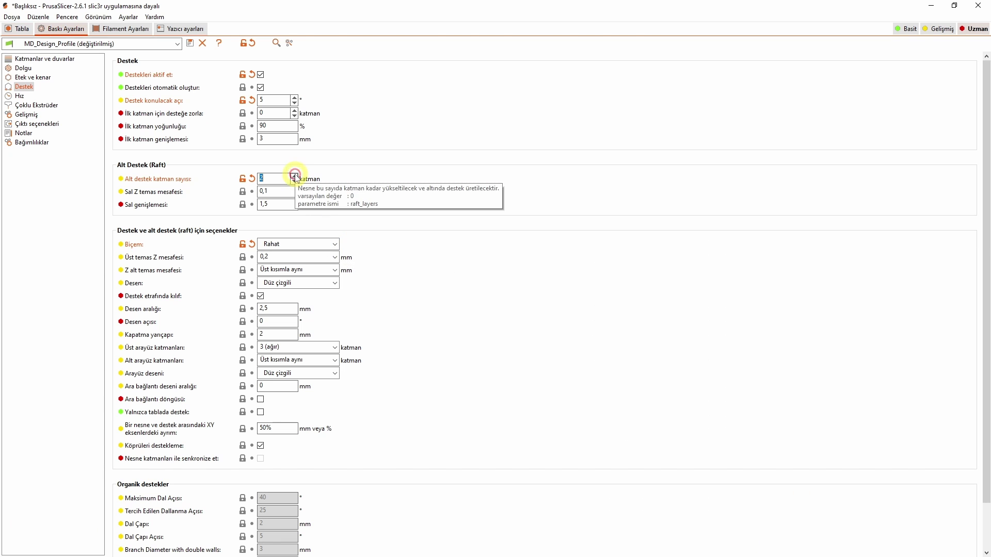
left_click(21, 29)
left_click(902, 544)
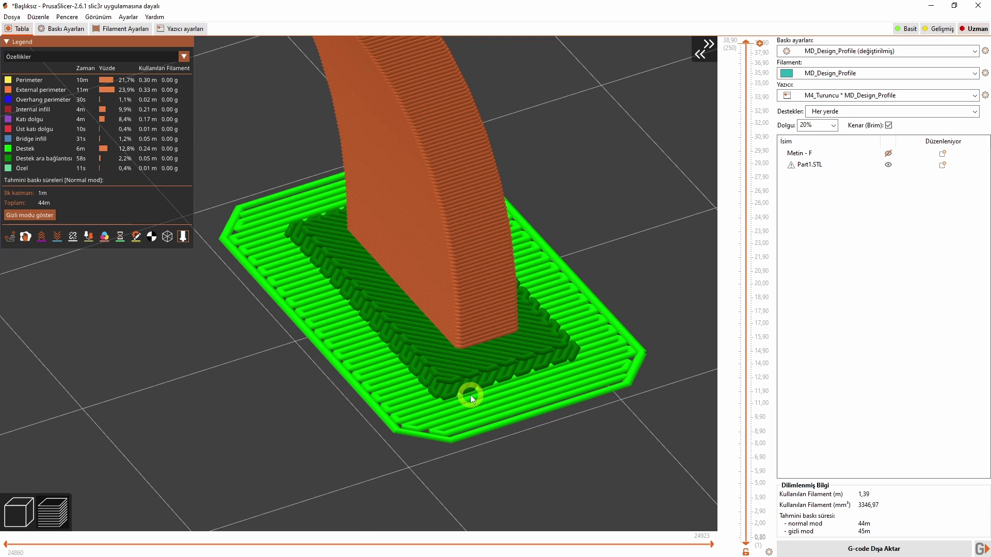
scroll(469, 394, "down", 5)
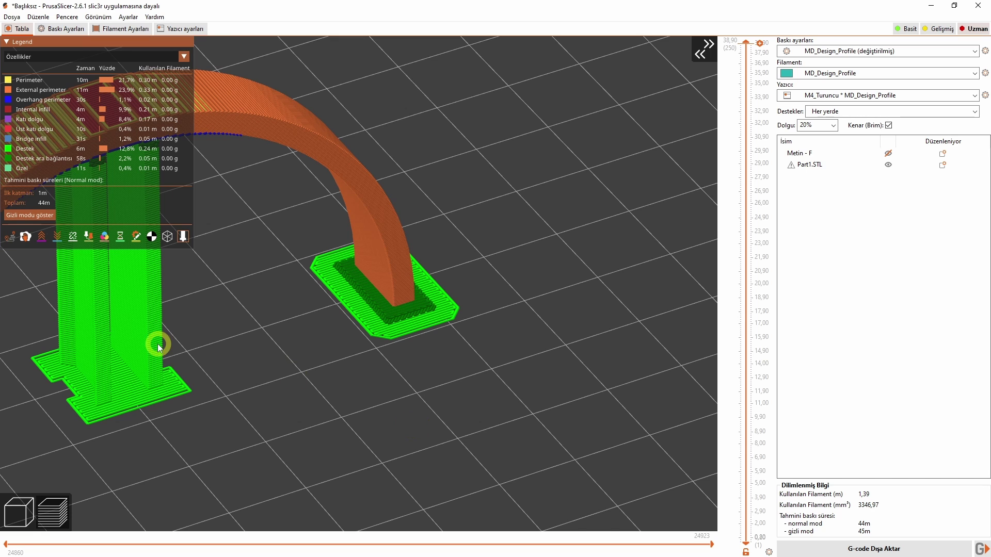
Check the raft's Z contact distance setting and examine the gap between the raft and the arch's foot from the side.
left_click(72, 29)
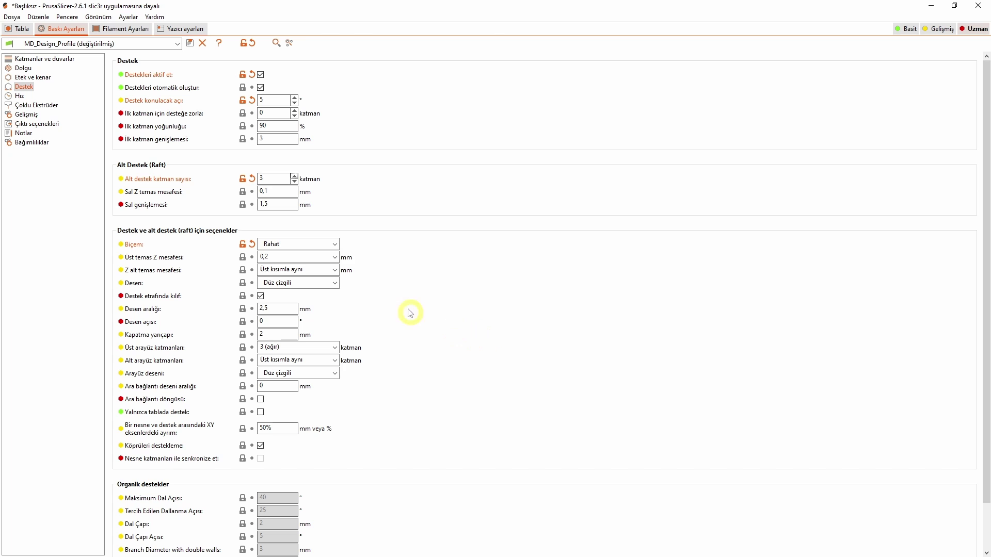
left_click(275, 192)
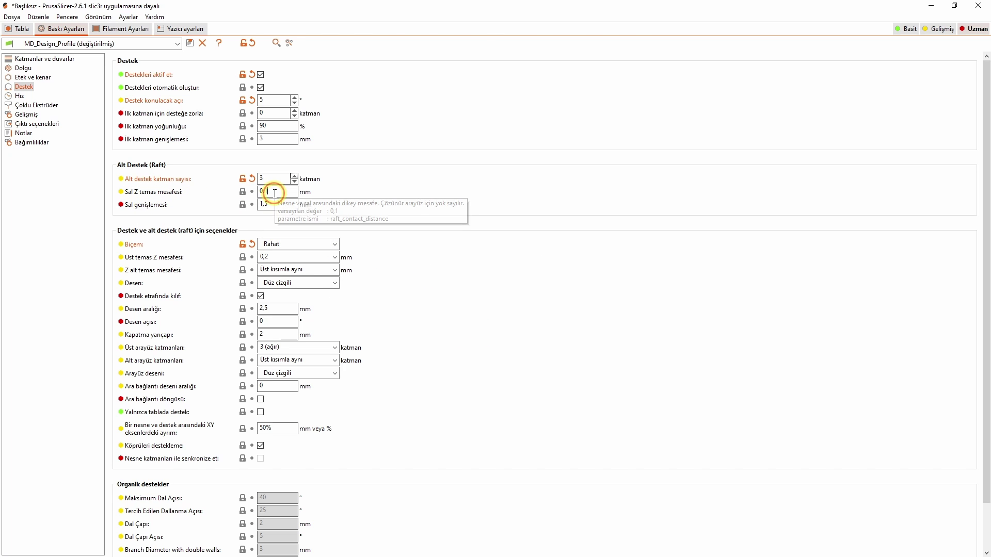
left_click(24, 30)
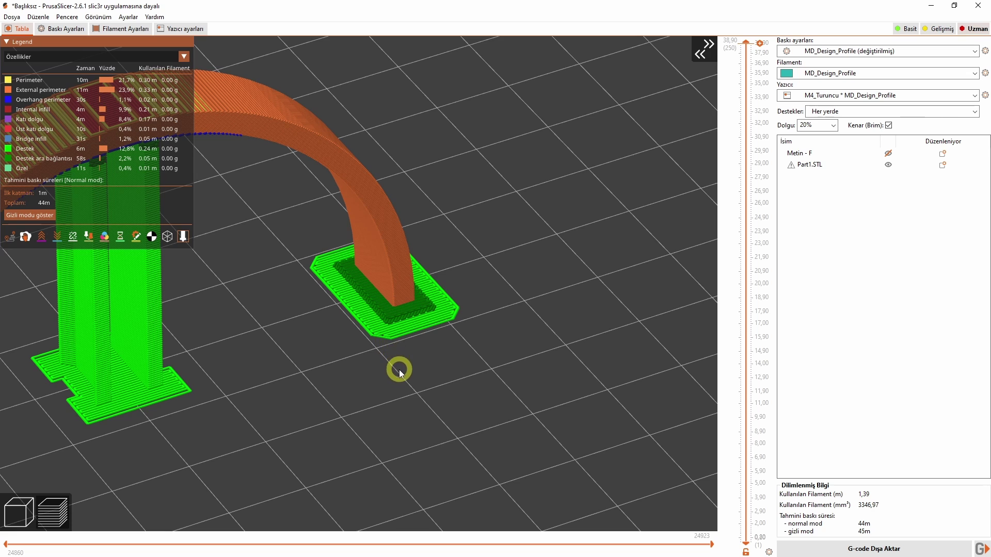
left_click_drag(398, 369, 485, 386)
key("1")
scroll(439, 333, "up", 4)
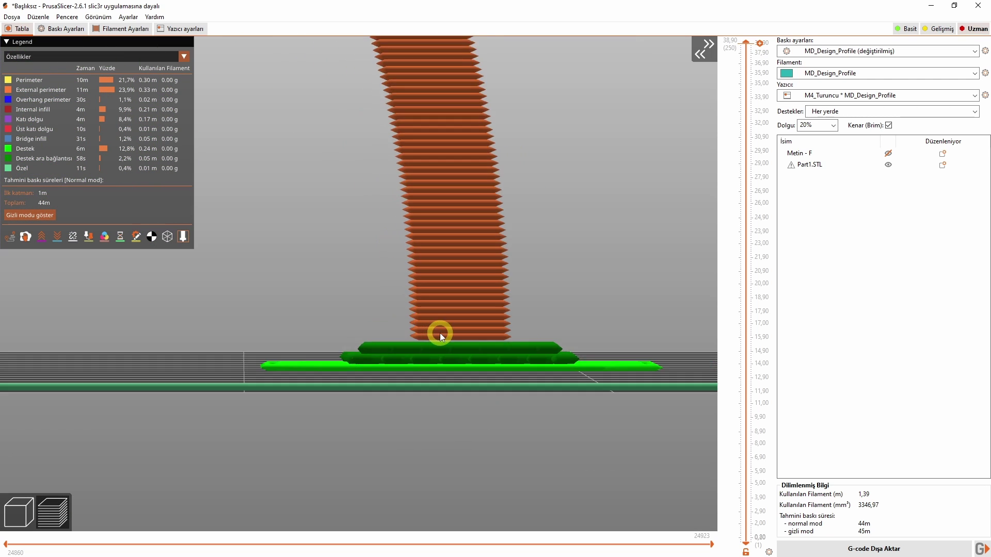
scroll(439, 333, "up", 5)
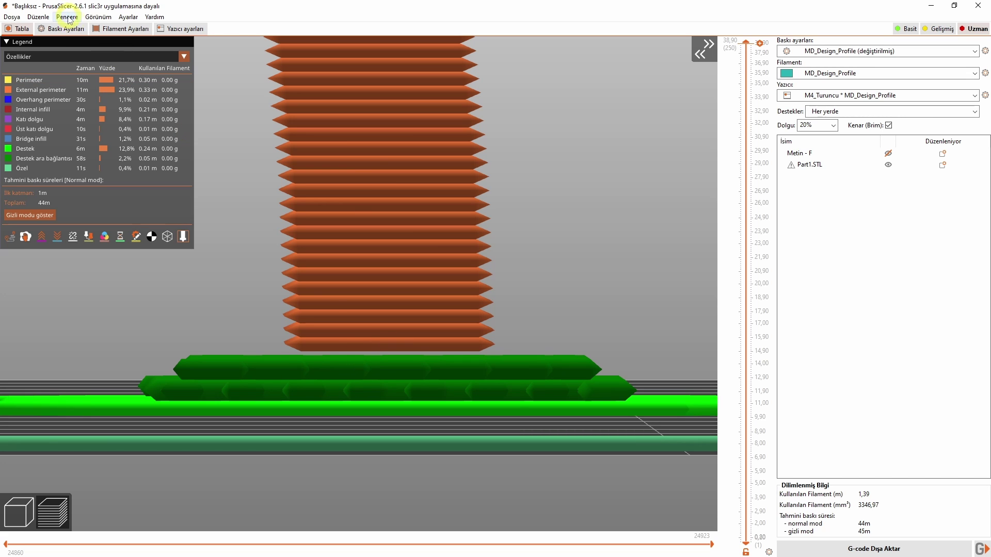
Increase the raft's Z contact distance, reslice the arch and examine the gap between the raft and the foot.
left_click(62, 29)
double_click(261, 192)
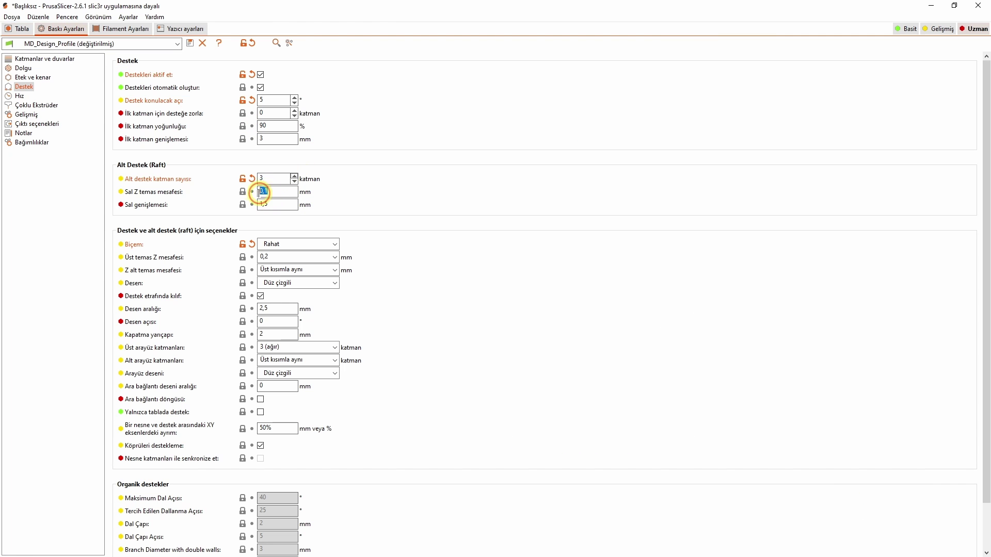
left_click(20, 29)
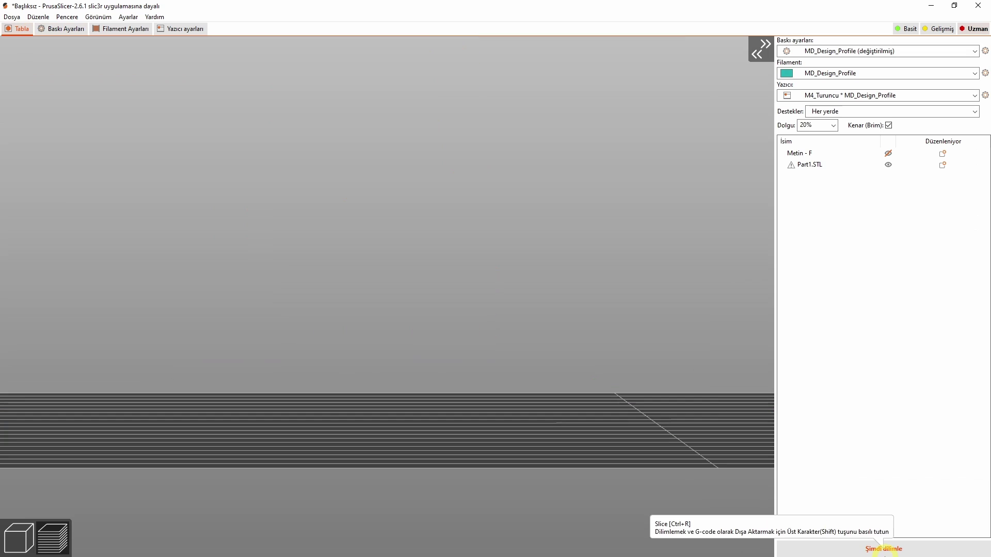
left_click(881, 550)
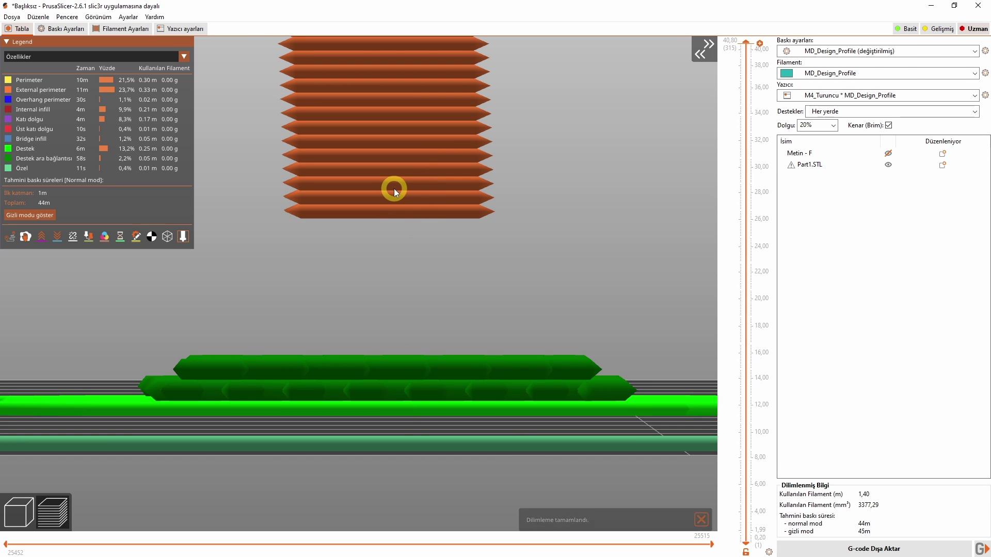
scroll(390, 445, "down", 5)
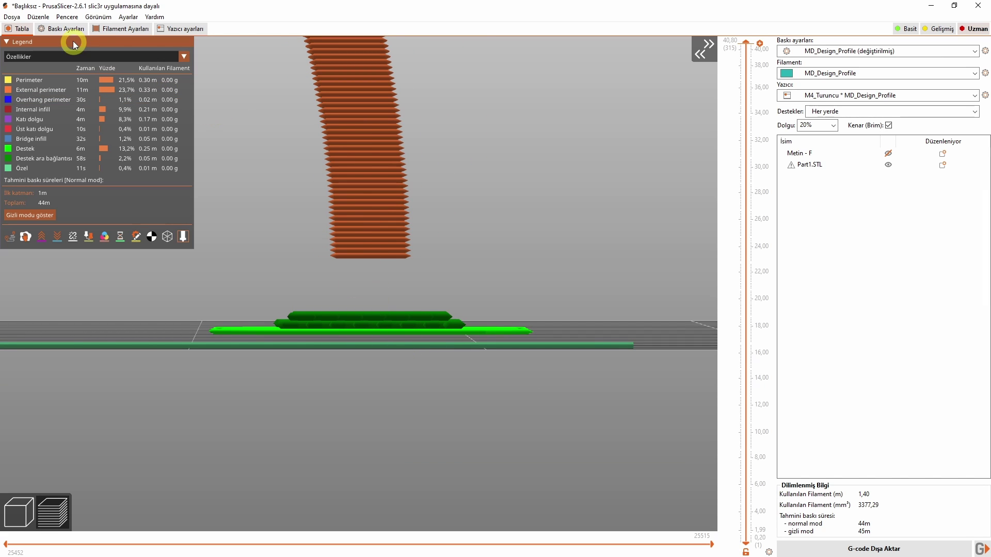
Restore the raft's Z contact distance to 0.1 mm, reslice the arch and view the raft under the foot from above.
left_click(66, 29)
double_click(260, 191)
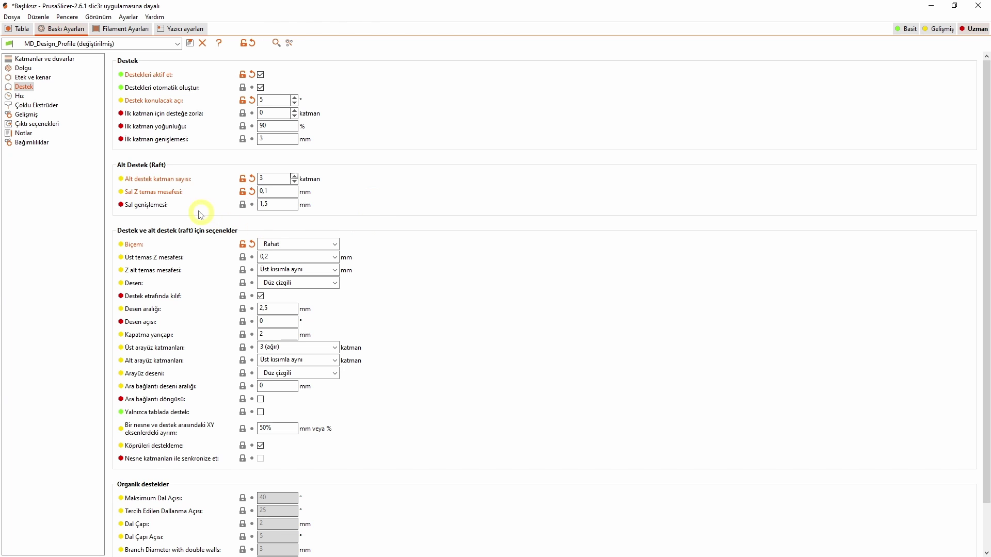
left_click(17, 29)
left_click_drag(508, 327, 333, 212)
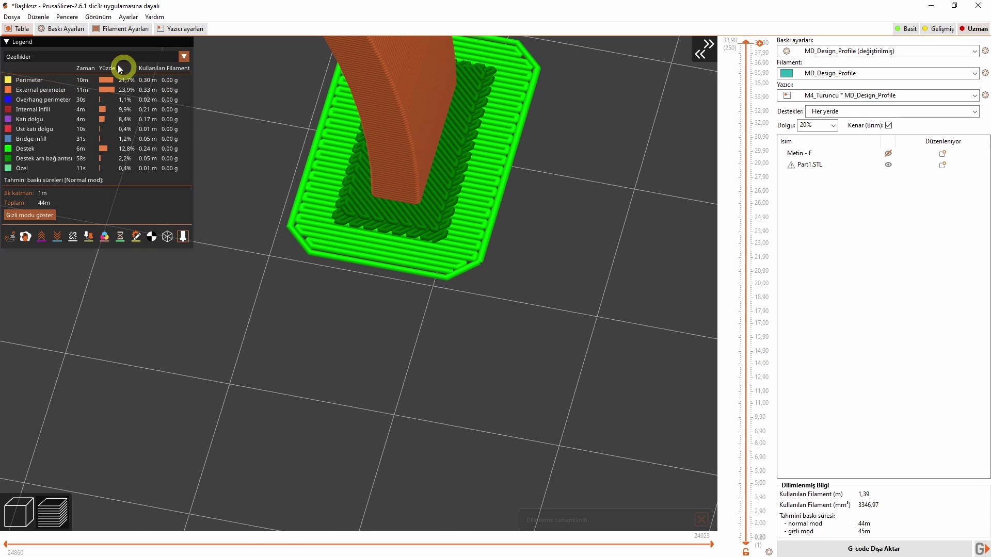
Set the raft expansion to 5 mm and reslice the arch.
left_click(62, 29)
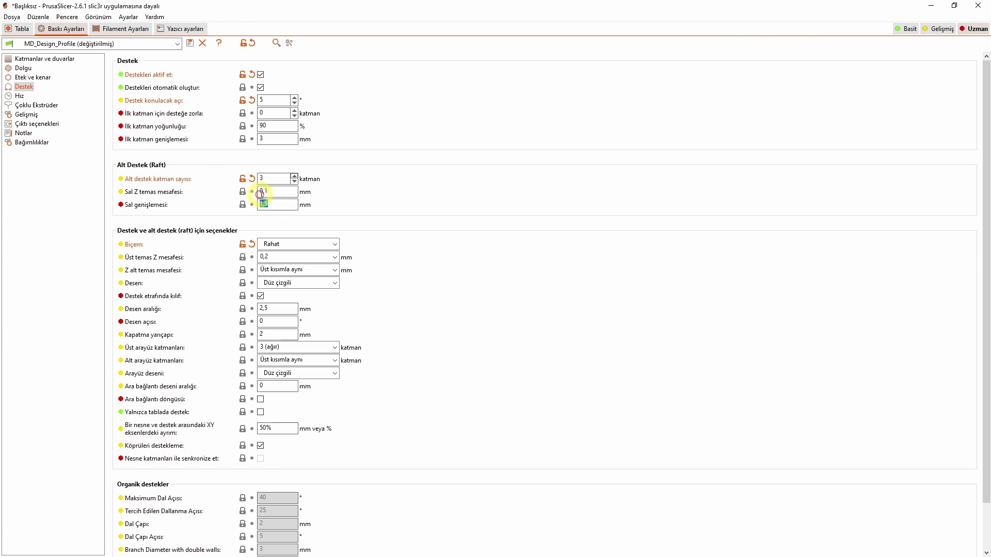
key("ctrl+1")
left_click(831, 553)
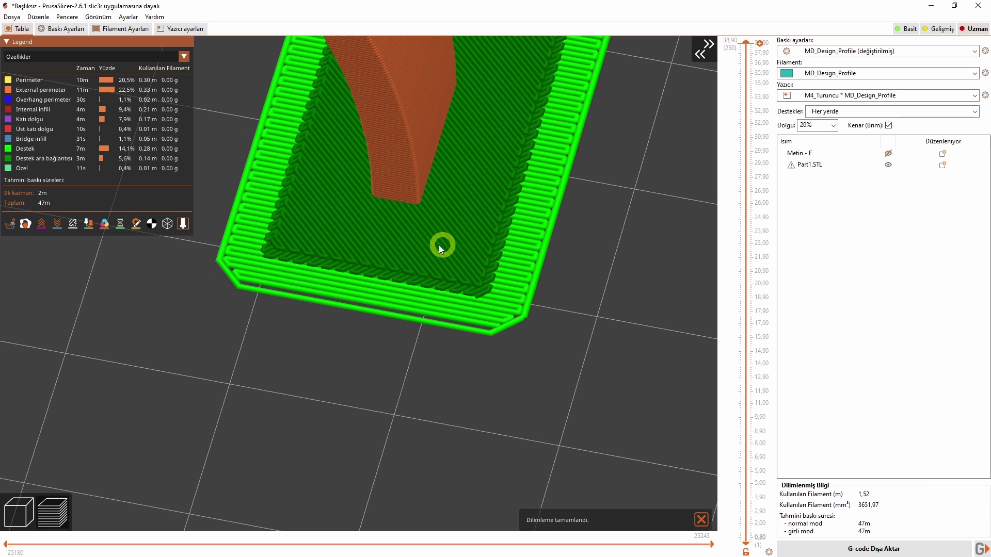
Turn off the raft by setting its number of layers to 0.
left_click(58, 29)
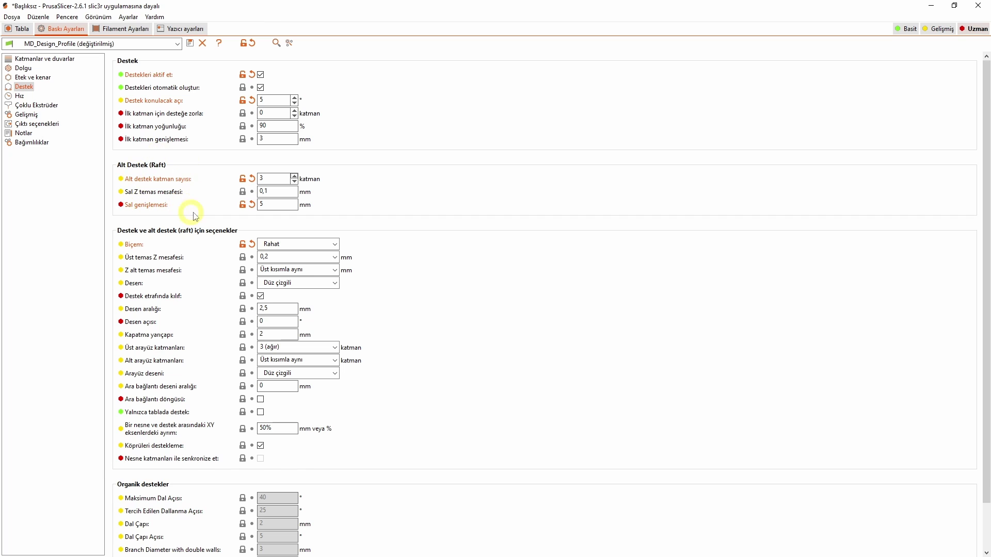
left_click(294, 181)
left_click(294, 181)
left_click(294, 181)
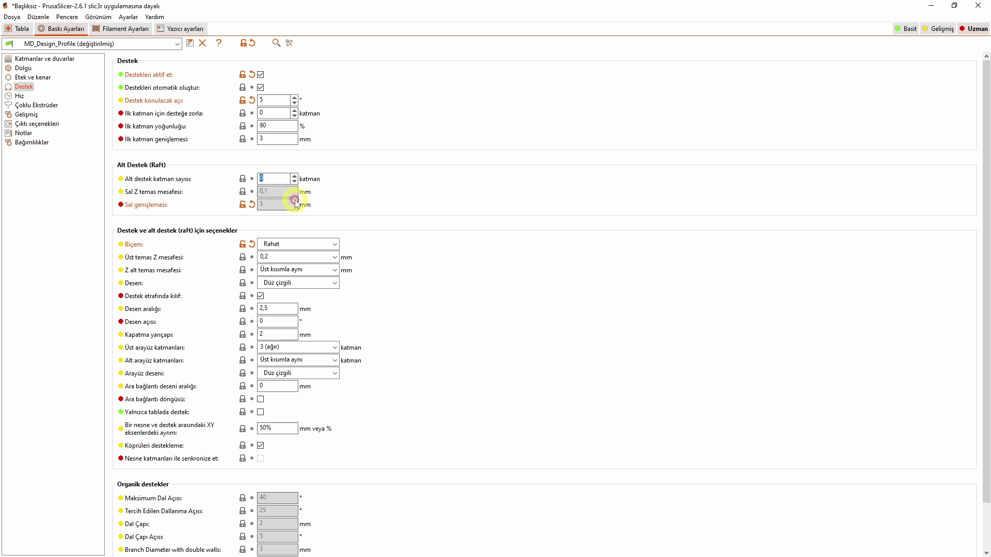
left_click(294, 176)
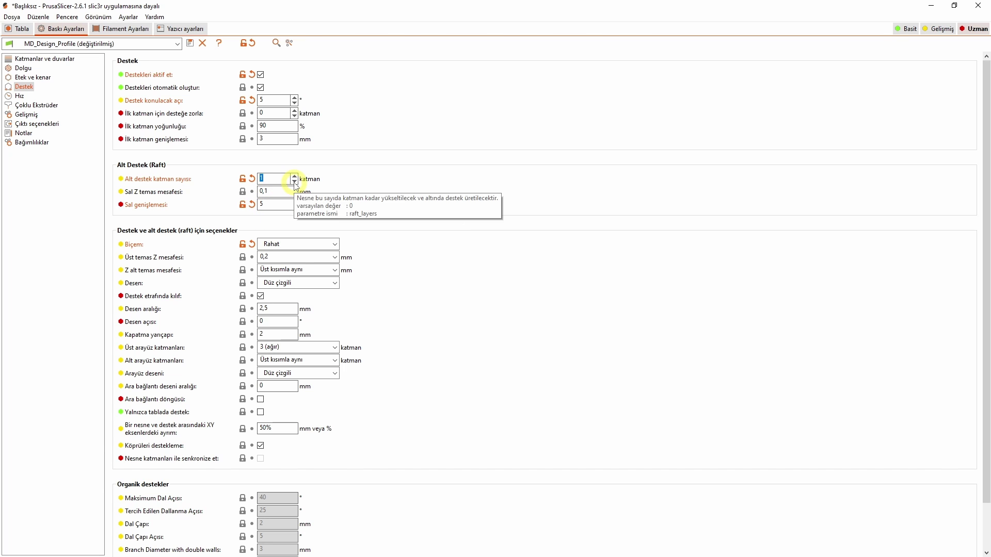
left_click(295, 181)
Change the support style to Kafes.
scroll(209, 255, "down", 3)
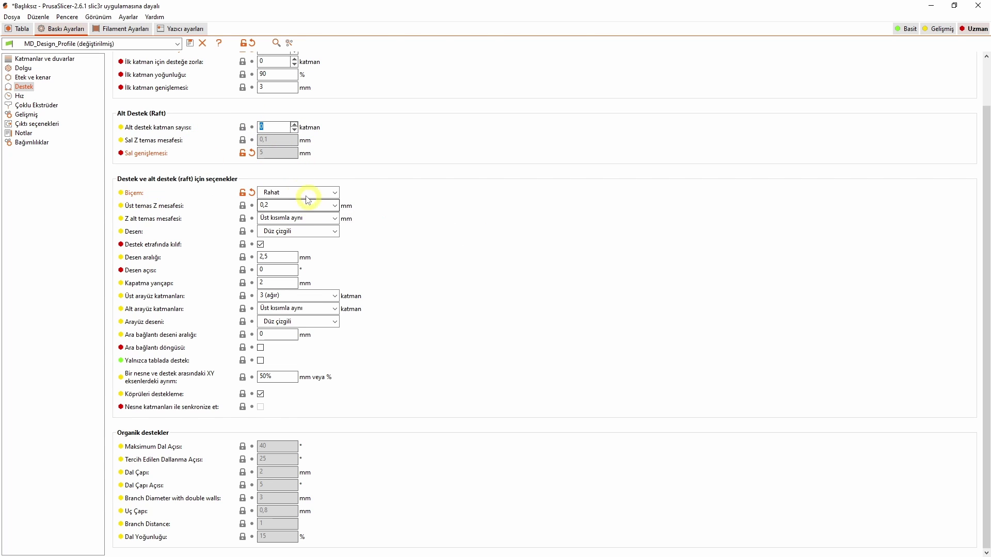
left_click(333, 193)
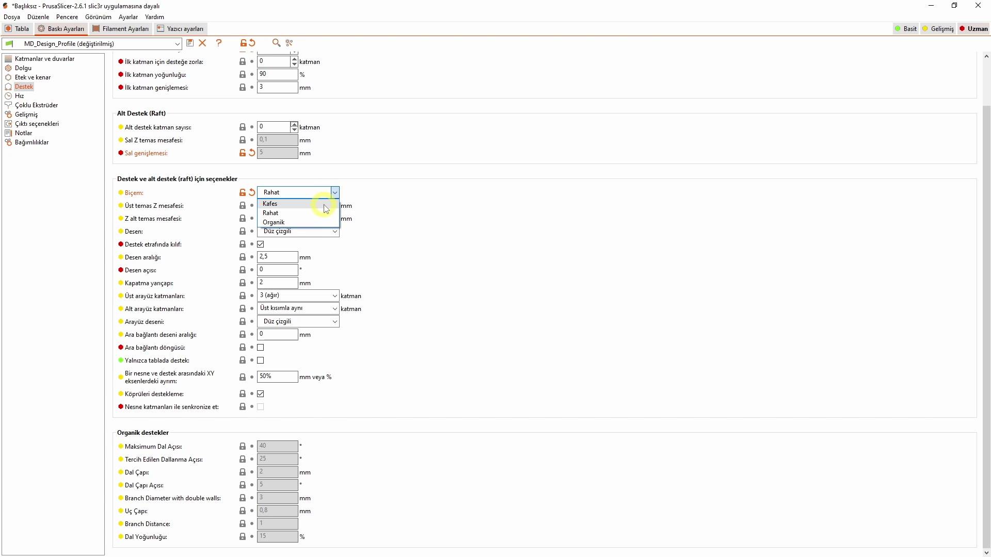
left_click(311, 204)
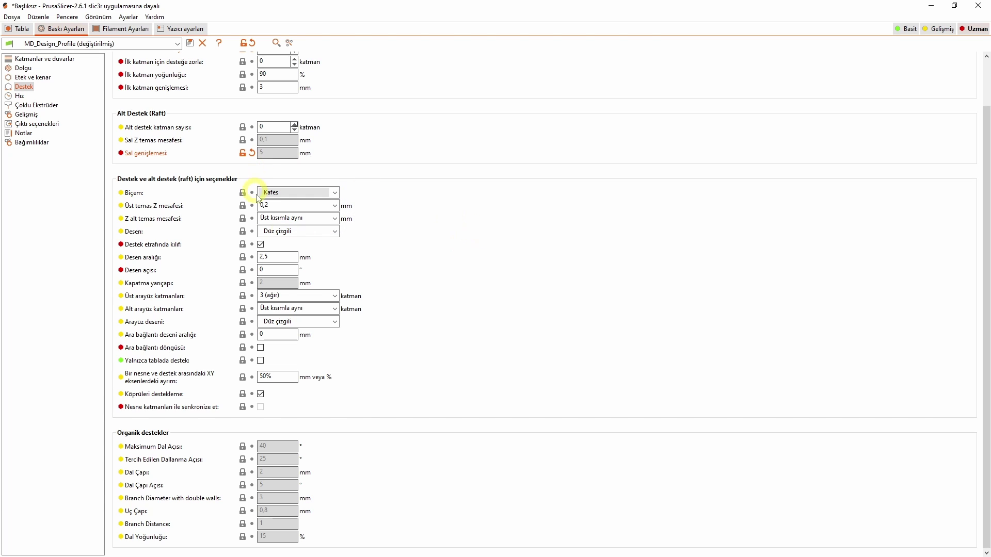
Reslice the arch and lower the layer preview to 33.6 mm to examine the inside of the support column.
left_click(21, 29)
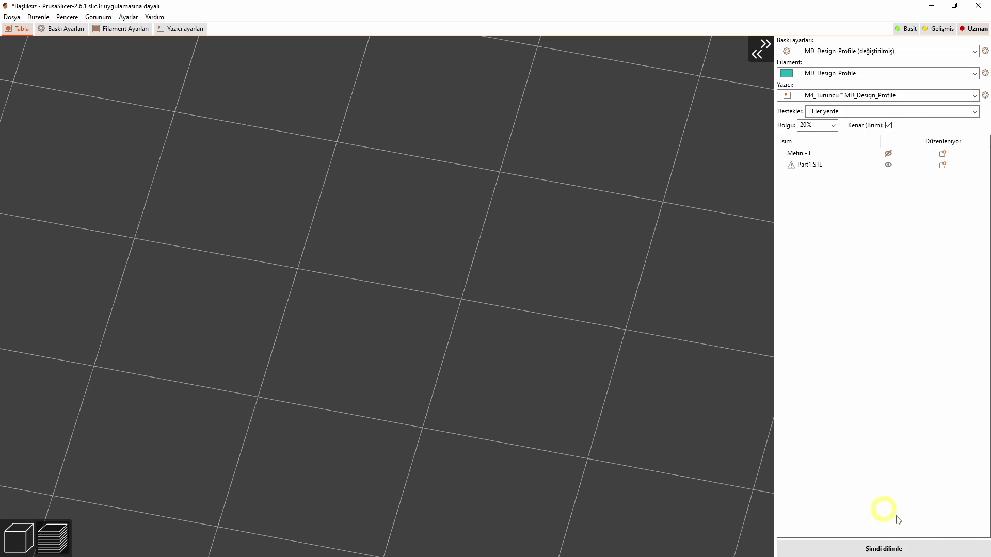
left_click(883, 548)
scroll(645, 478, "down", 10)
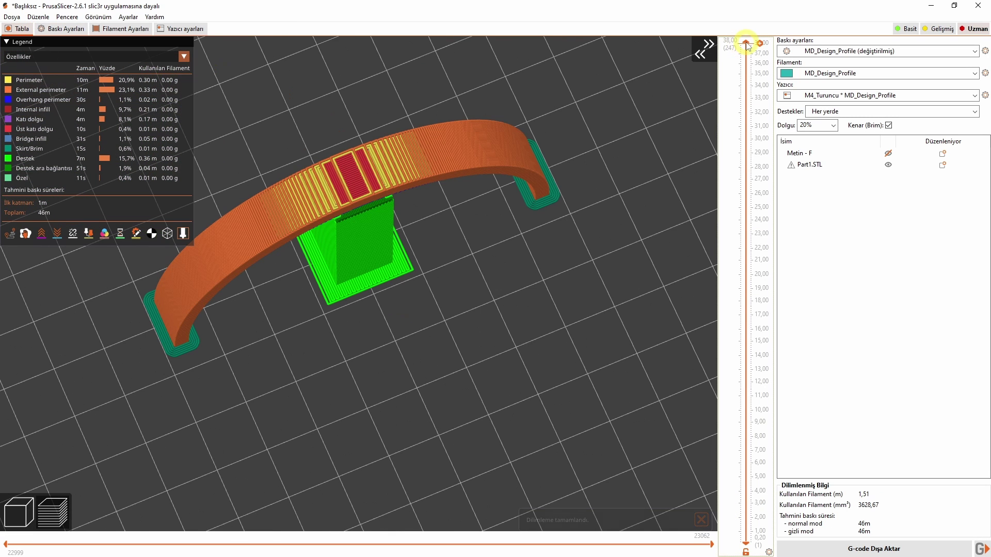
key("1")
left_click_drag(747, 46, 747, 89)
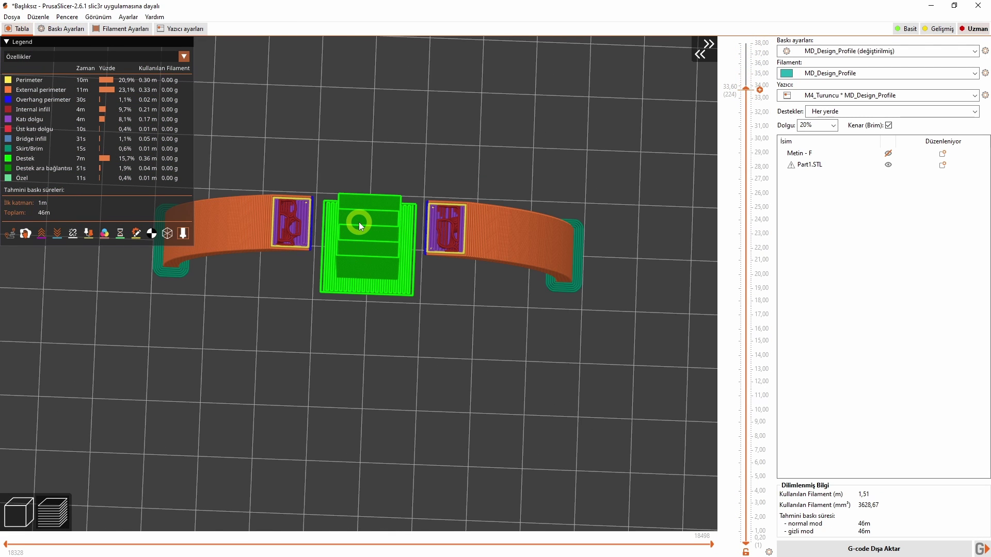
Change the support style to Rahat, reslice the arch and examine the support walls with the layer preview at 34.2 mm.
left_click(66, 29)
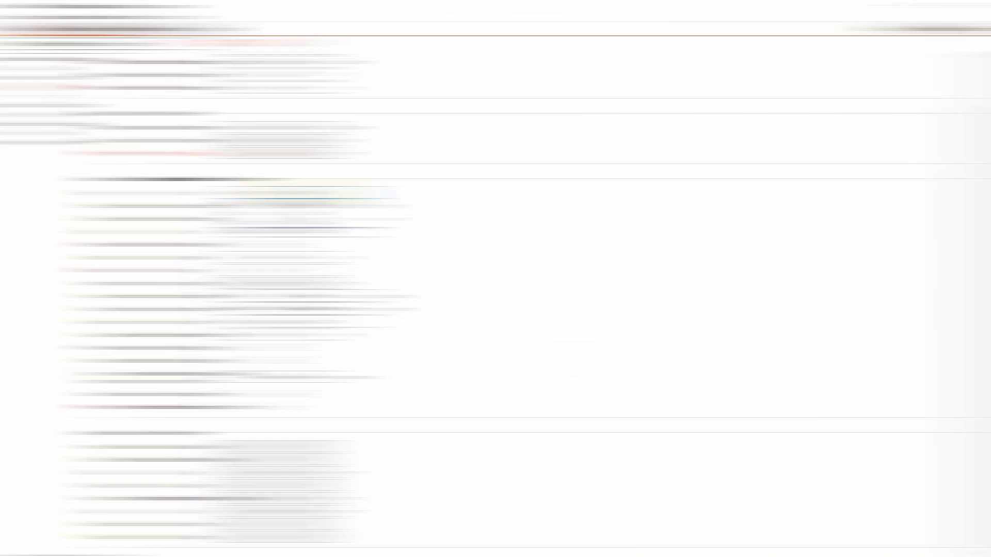
left_click(18, 30)
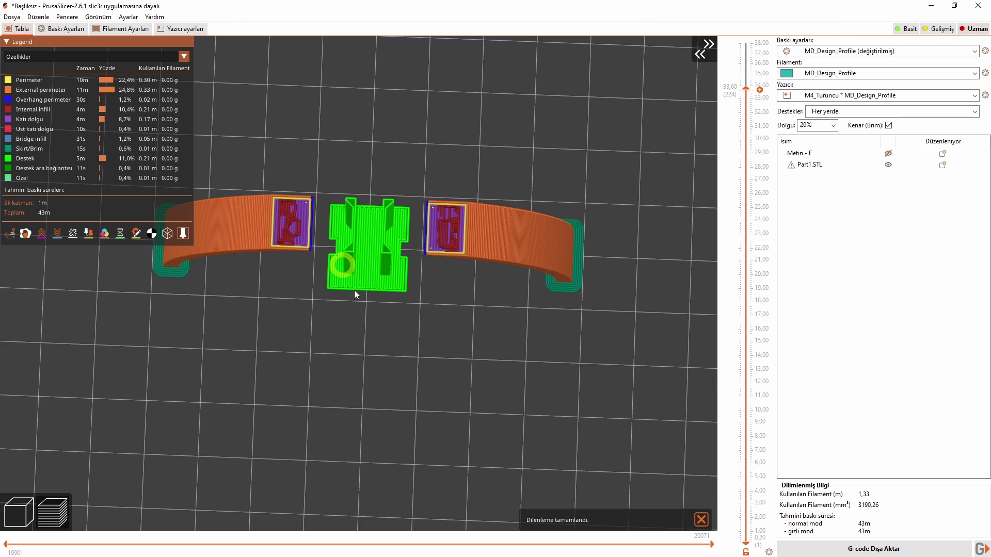
left_click_drag(353, 290, 419, 320)
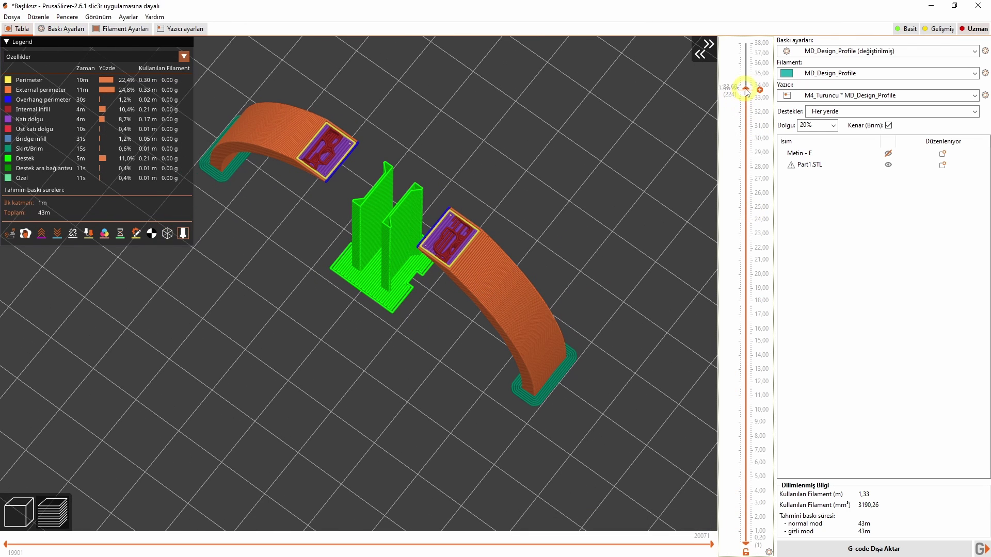
mouse_move(745, 92)
left_mouse_down()
mouse_move(748, 73)
mouse_move(747, 81)
left_mouse_up()
scroll(437, 352, "down", 3)
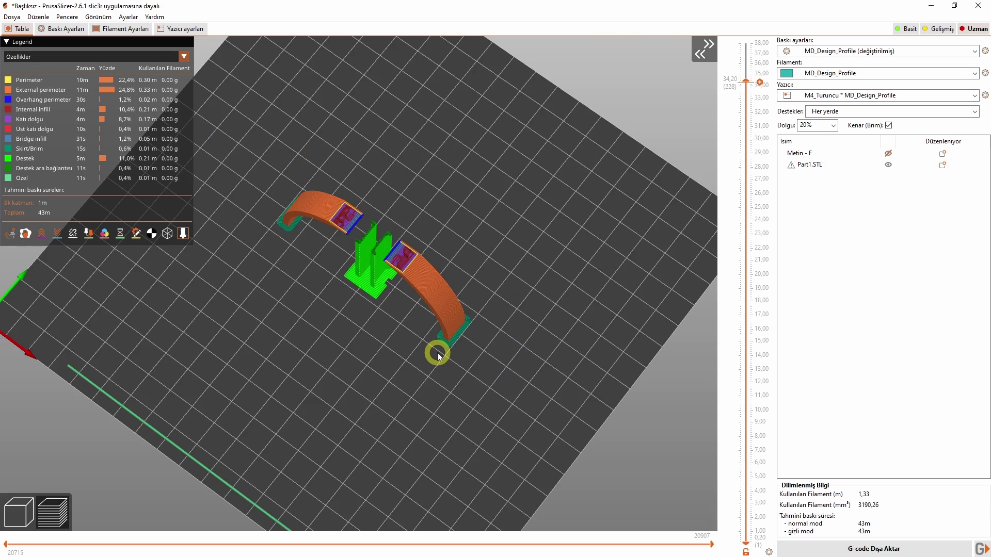
Return to the 3D editing view and delete the arch model Part1.STL from the bed.
scroll(438, 352, "down", 2)
left_click(30, 515)
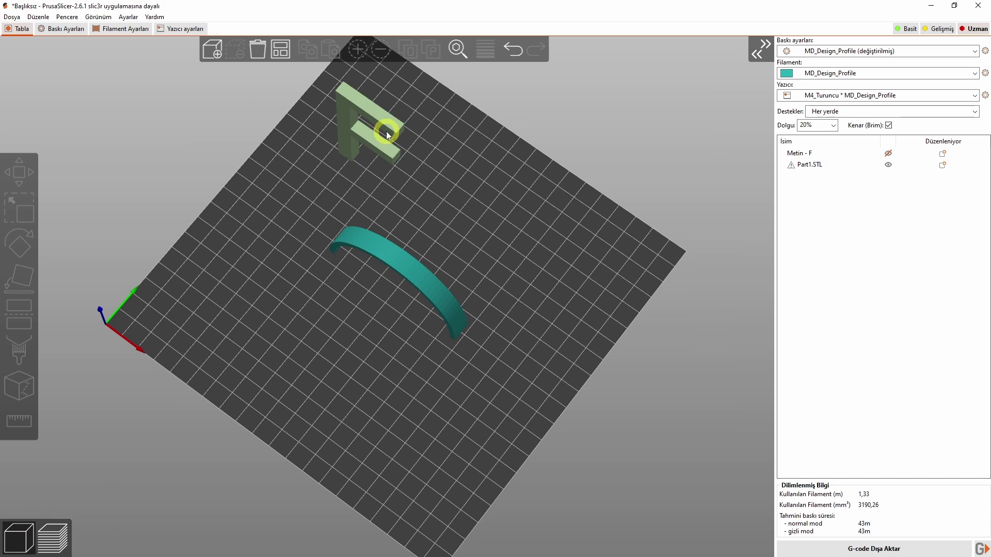
left_click(386, 153)
left_click(443, 315)
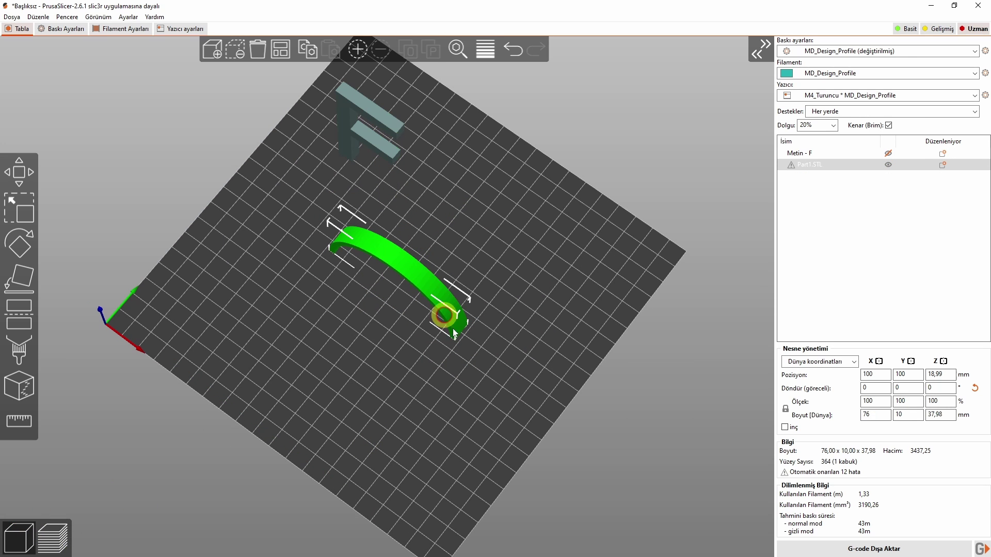
key("Delete")
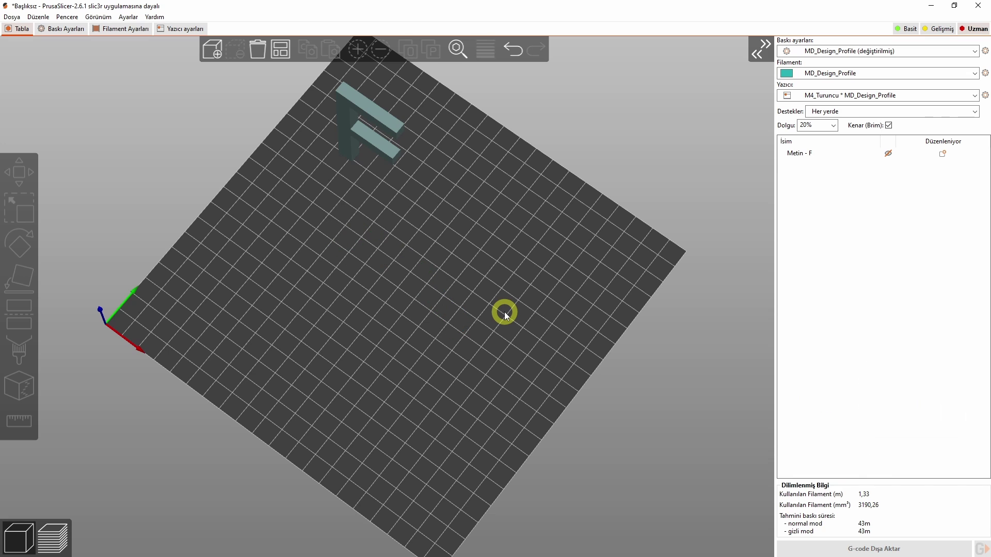
Make the letter F model printable and arrange it at the centre of the bed.
left_click(888, 153)
left_click(888, 153)
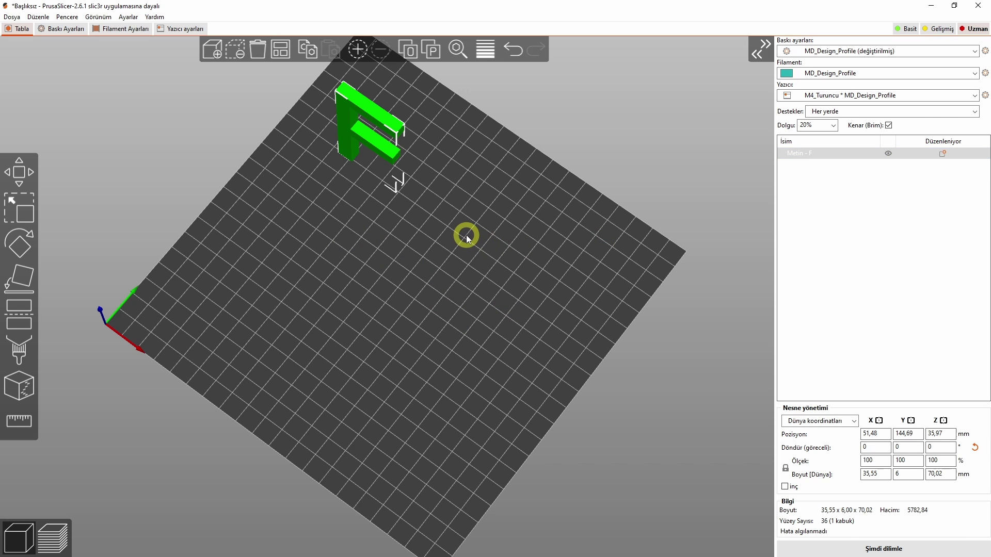
key("a")
left_click_drag(466, 234, 407, 321)
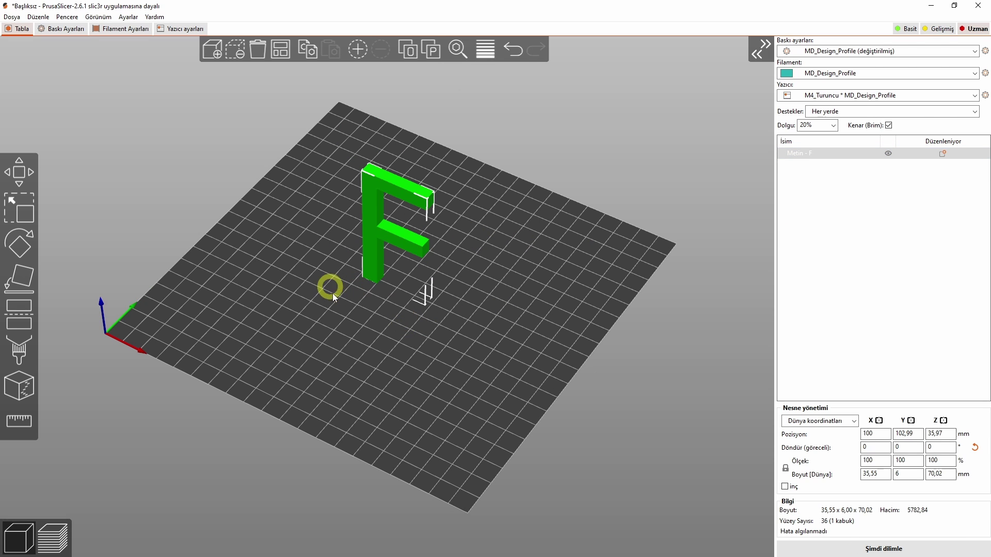
Change the support style to Organik.
key("ctrl+2")
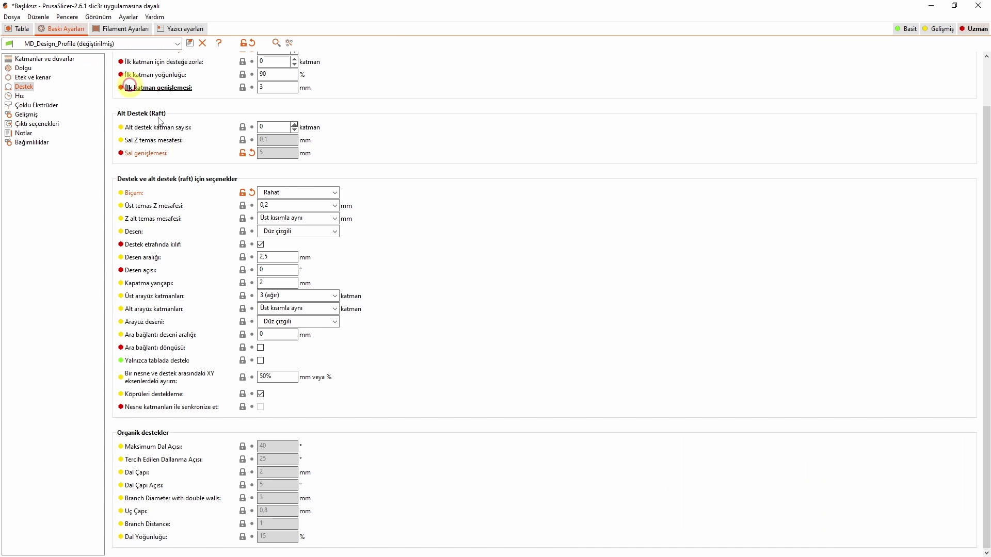
left_click(331, 192)
left_click(278, 221)
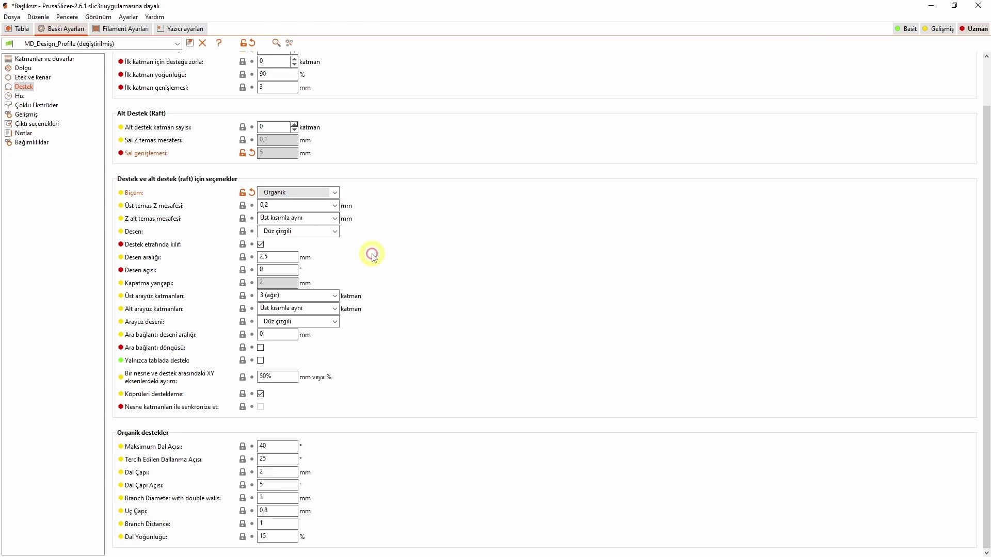
Slice the letter F and examine the organic support branches beneath its arms.
left_click(22, 29)
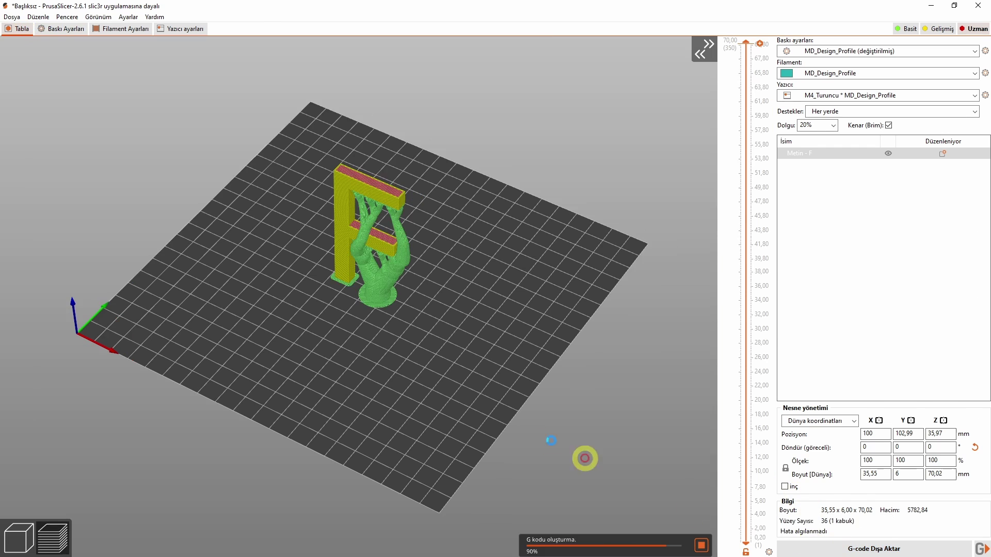
left_click_drag(584, 458, 412, 368)
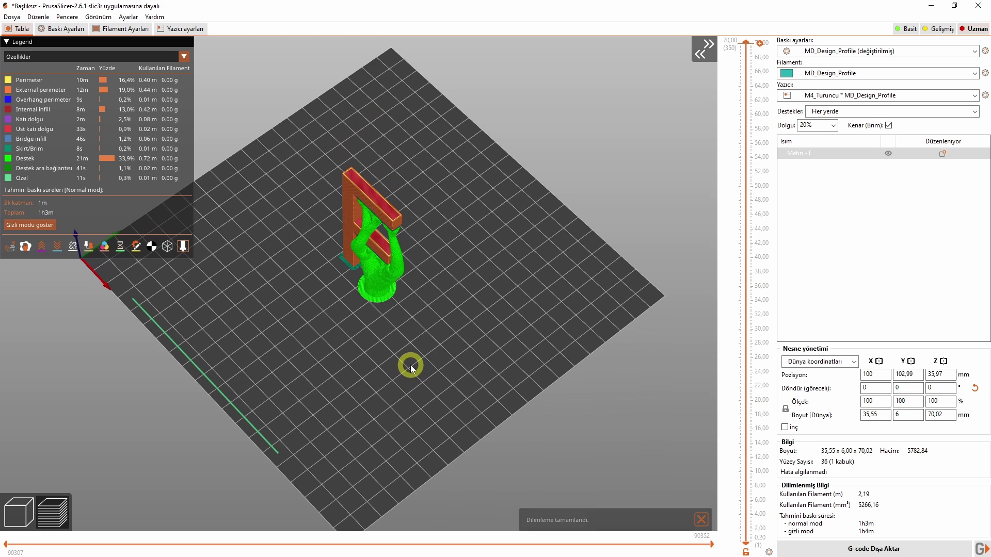
scroll(404, 295, "up", 5)
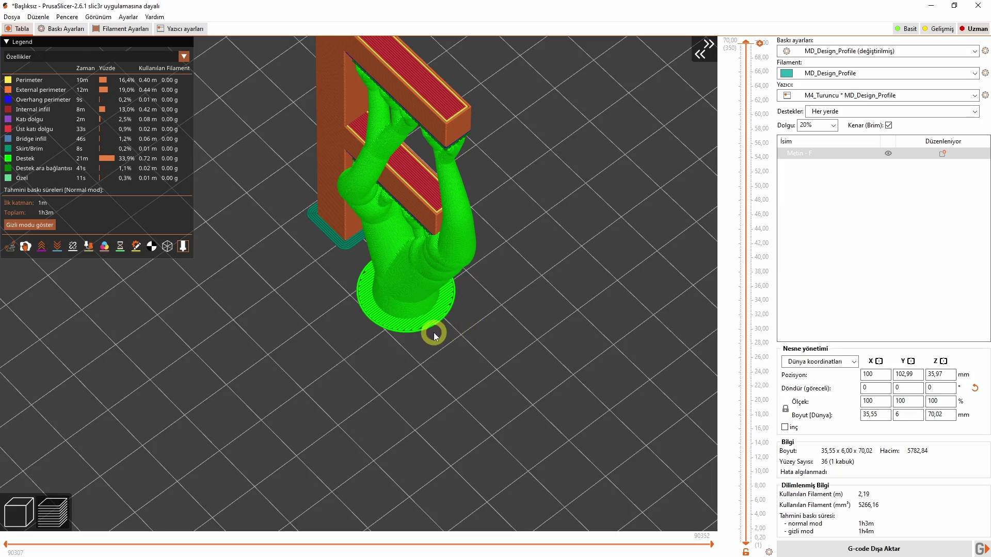
left_click_drag(433, 334, 408, 284)
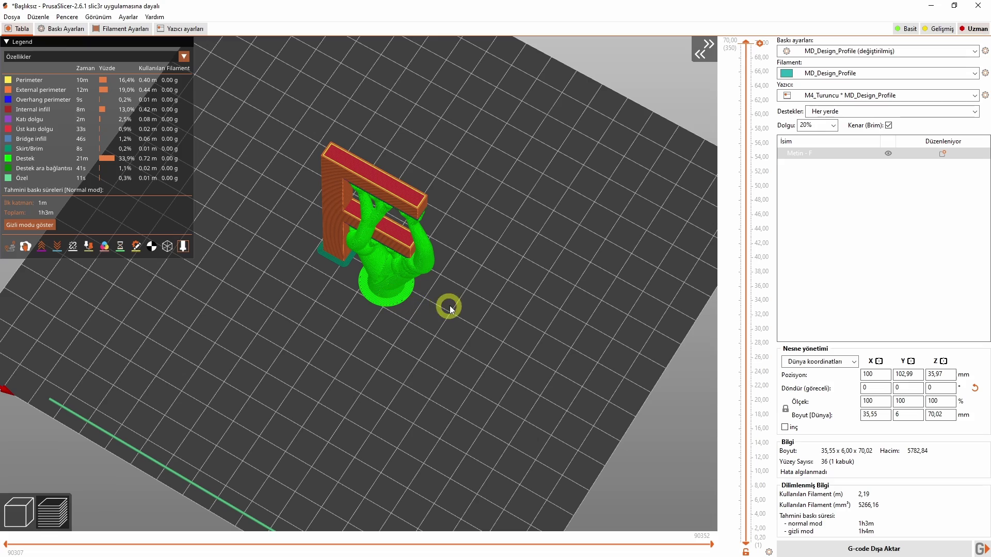
Change the support style to Kafes, reslice the letter F and examine the support block beneath its arms.
left_click(69, 29)
left_click(287, 192)
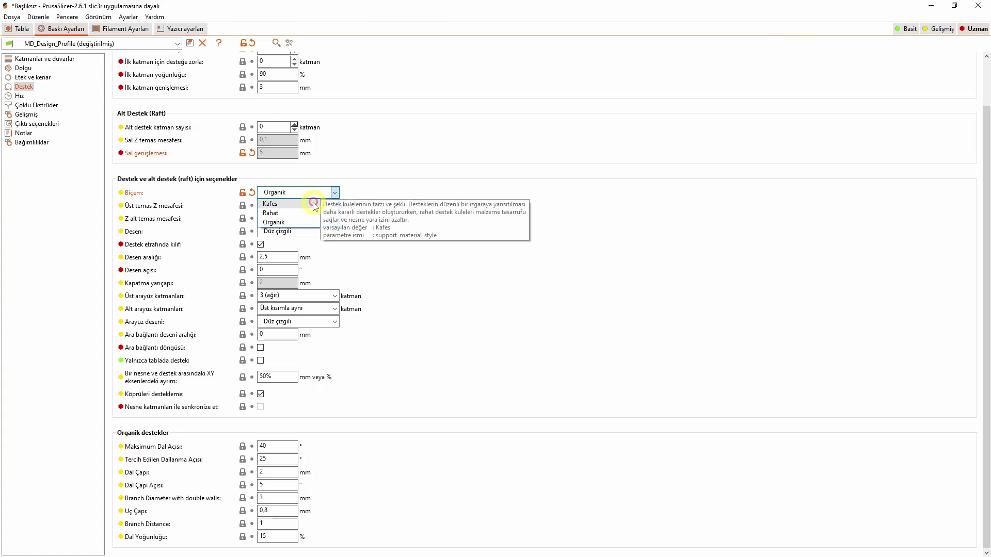
left_click(281, 202)
left_click(18, 29)
left_click(847, 553)
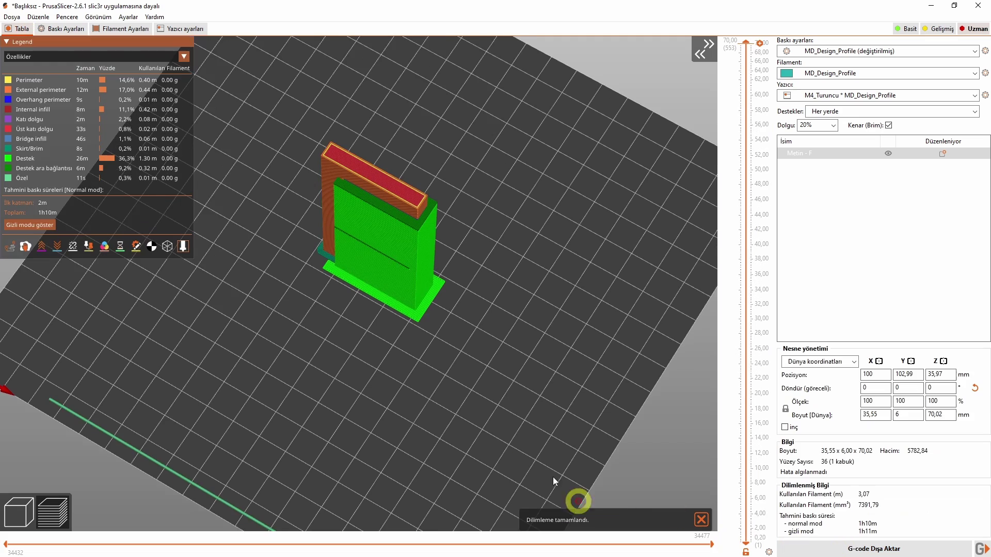
left_click_drag(574, 442, 372, 358)
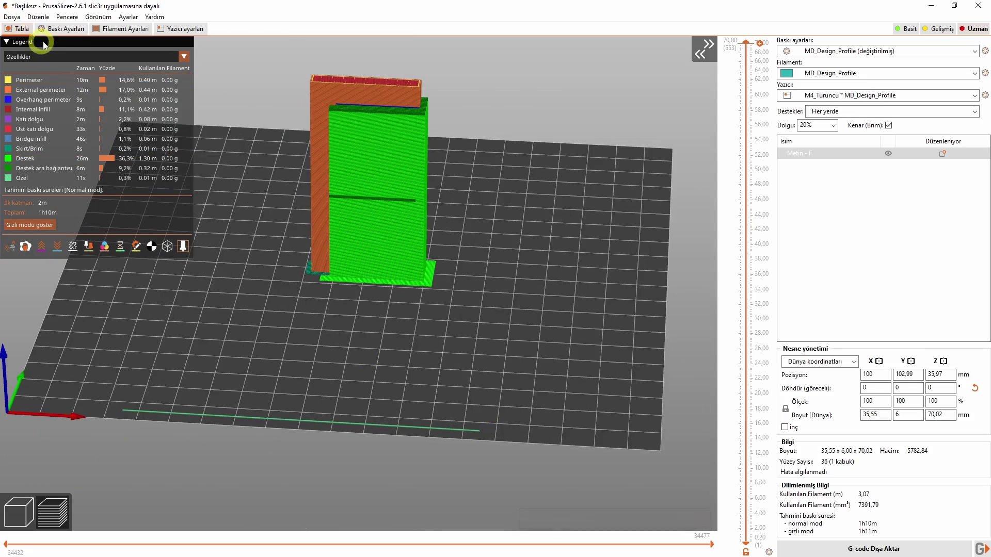
Set the support style to Kafes.
left_click(61, 29)
left_click(297, 192)
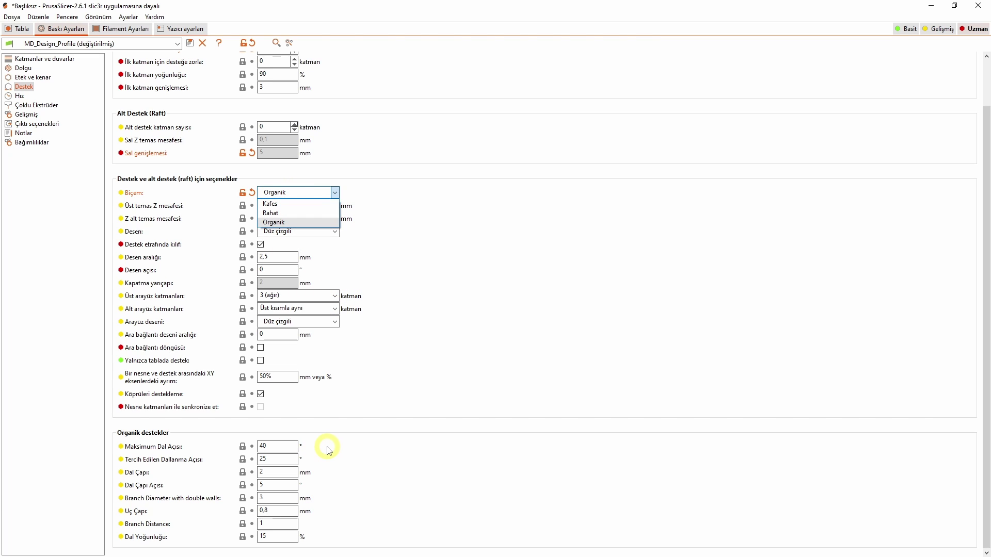
left_click(310, 204)
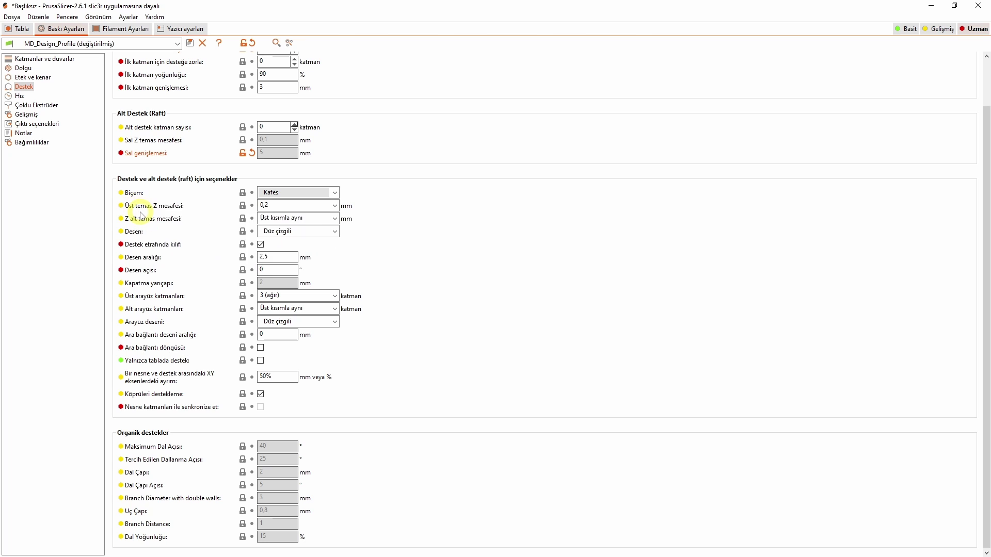
left_click(306, 206)
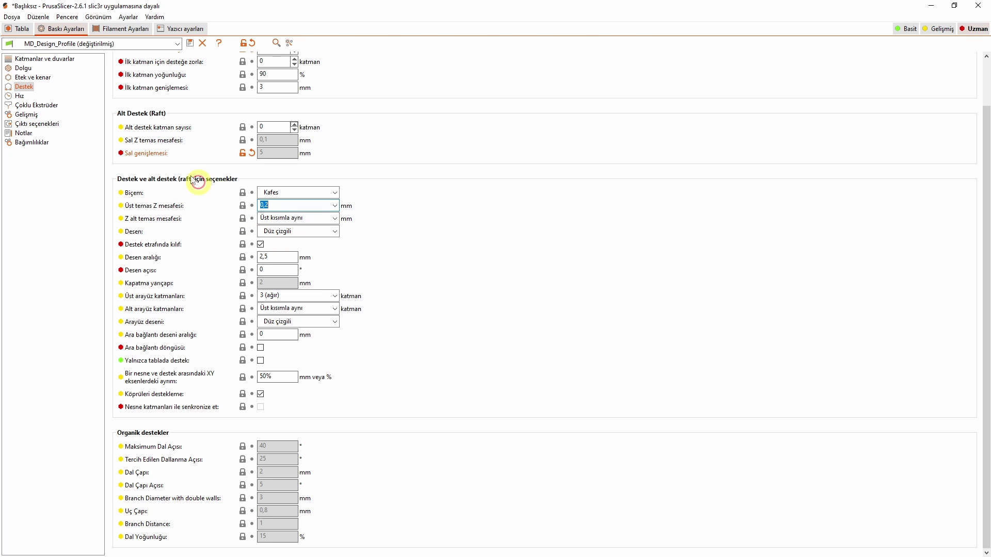
Change the support style to Rahat, reslice the letter F and examine the support beneath its upper arm from the front.
left_click(283, 194)
left_click(287, 217)
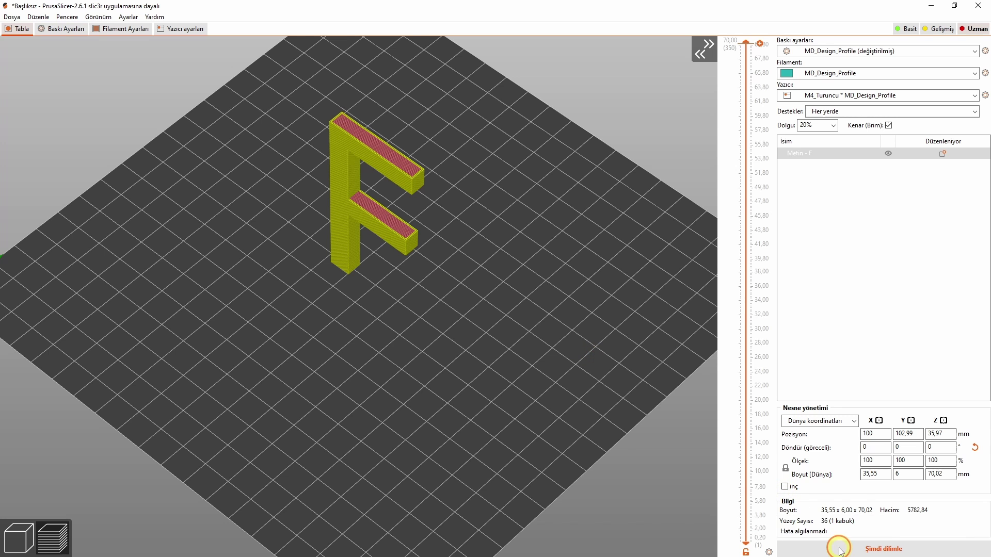
left_click(846, 547)
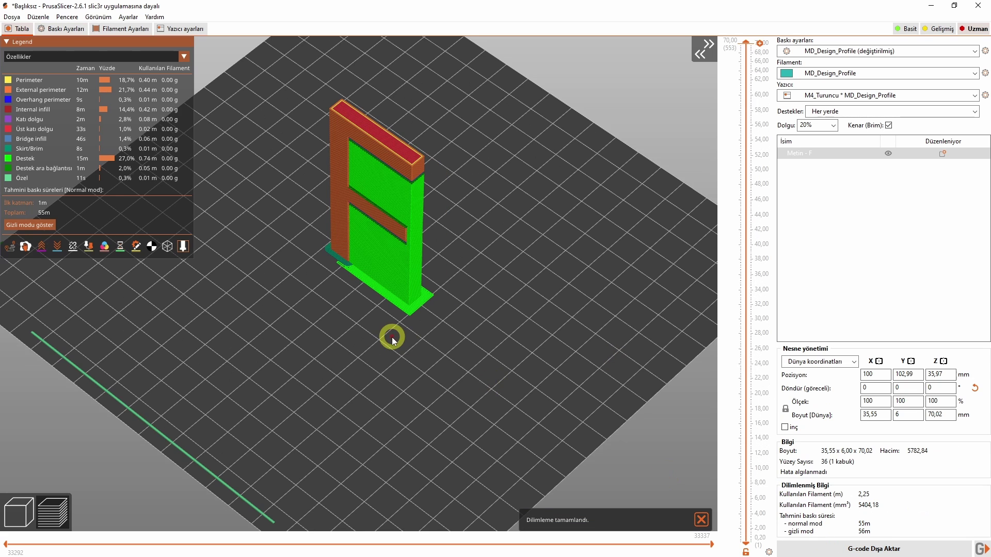
left_click_drag(392, 337, 420, 308)
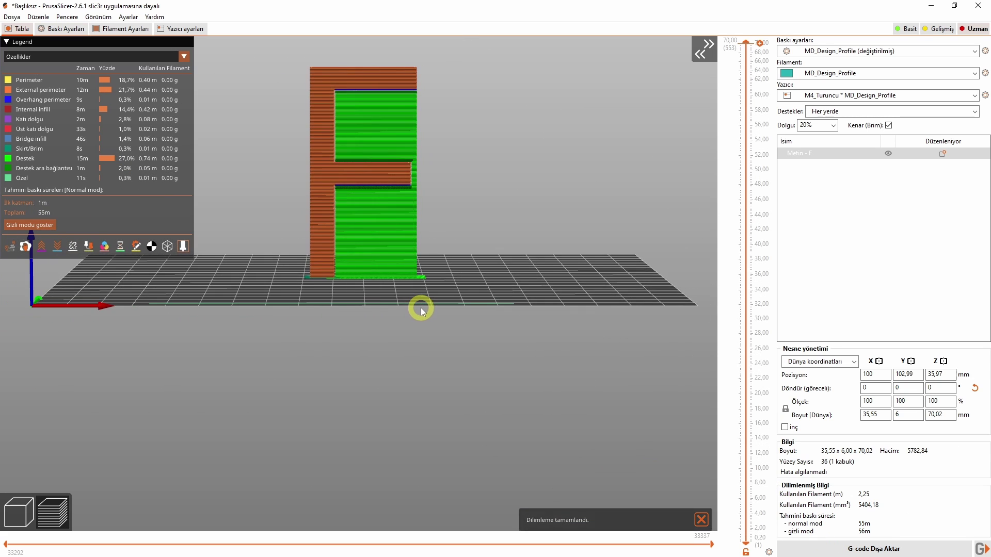
scroll(420, 307, "up", 10)
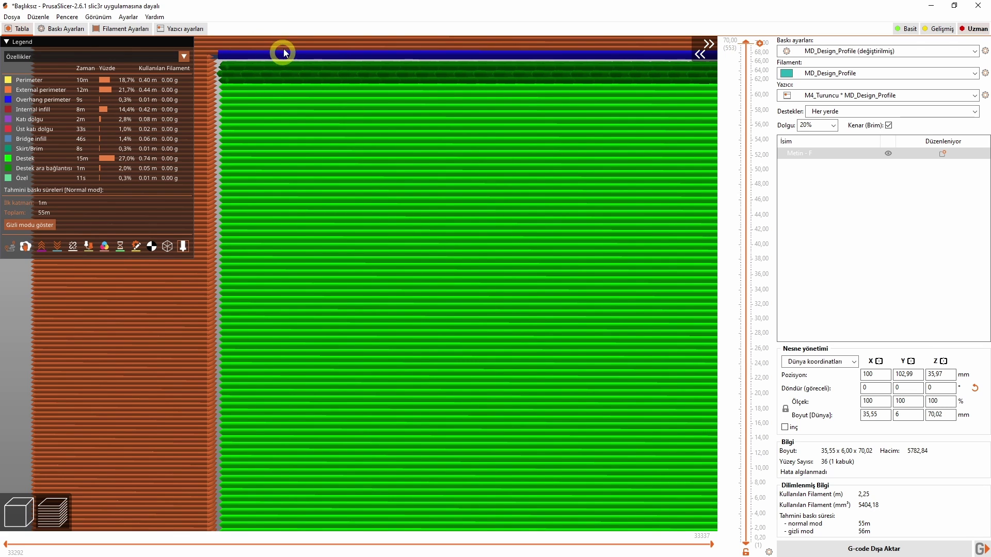
Set the support's top contact Z distance to 1 mm and reslice the letter F.
left_click(62, 28)
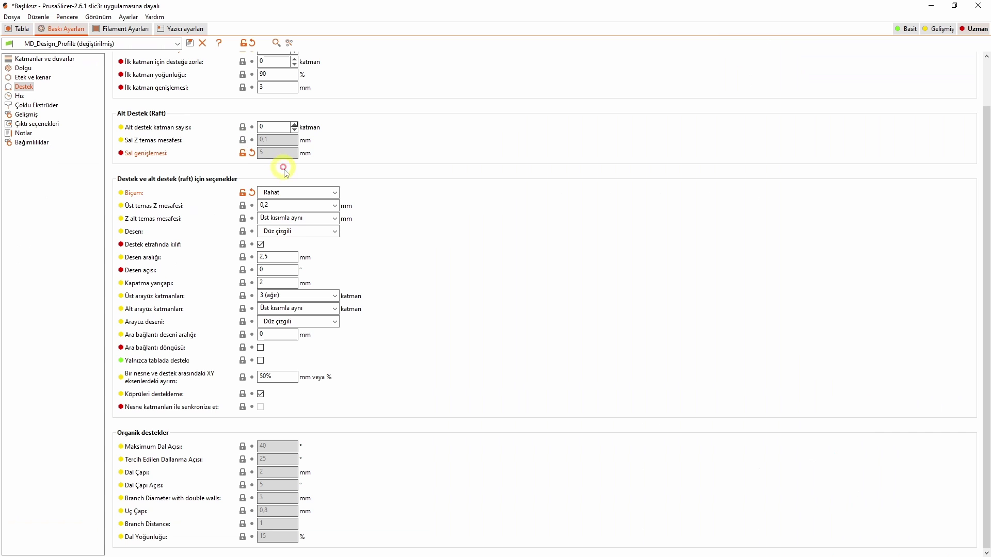
left_click_drag(284, 206, 260, 205)
type("1")
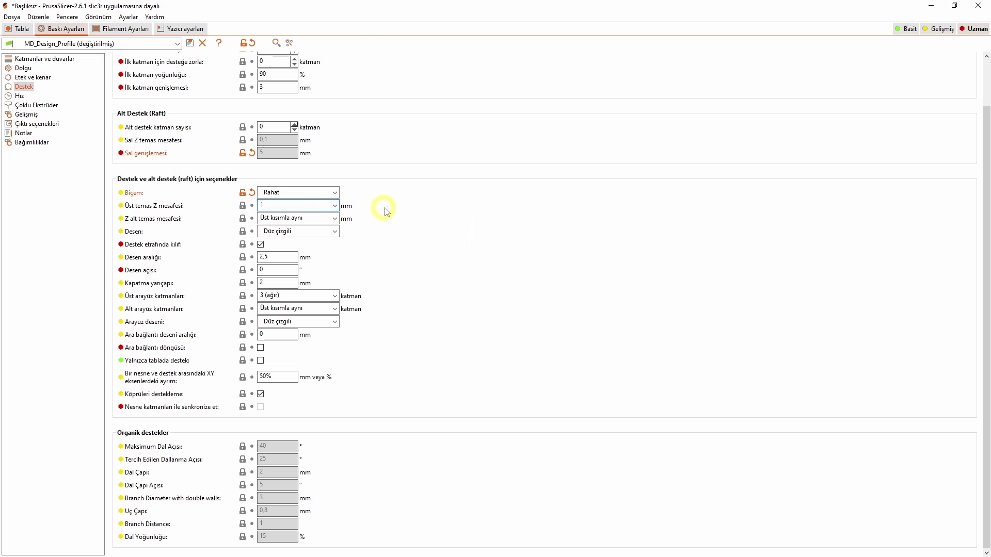
left_click(20, 29)
left_click(836, 547)
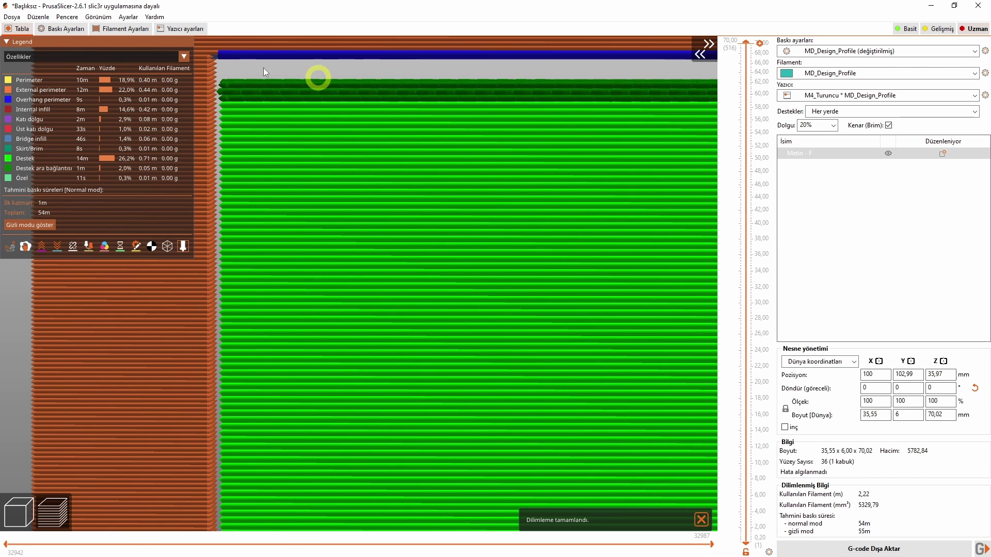
Examine the gaps between the supports and the letter F's arms, comparing them with the top and bottom contact Z distance settings.
left_click(62, 29)
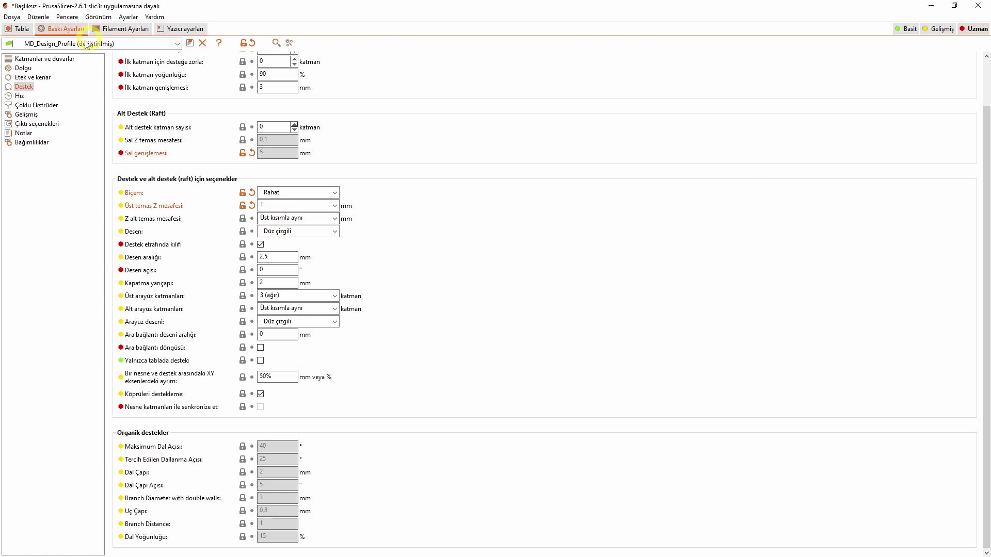
left_click(19, 29)
scroll(479, 348, "down", 2)
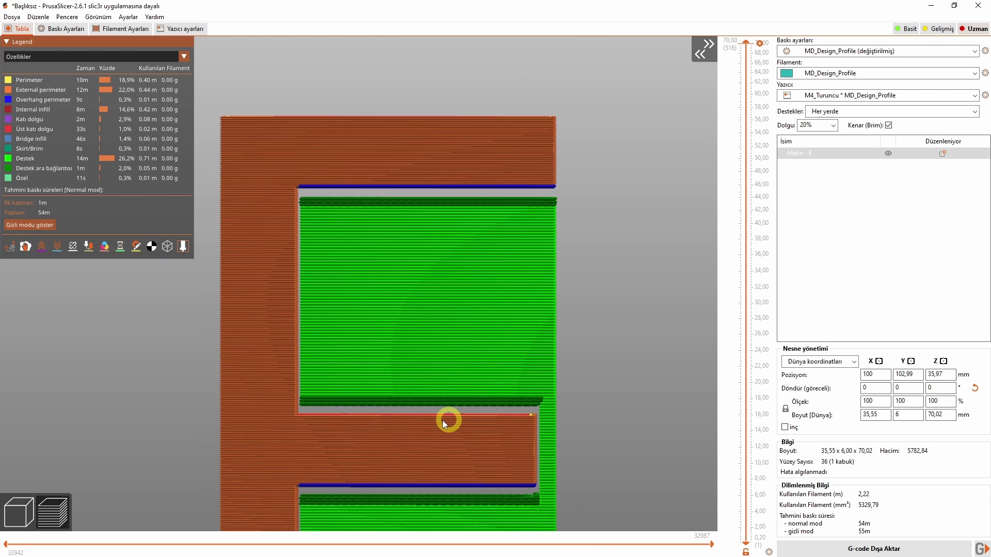
scroll(428, 322, "up", 5)
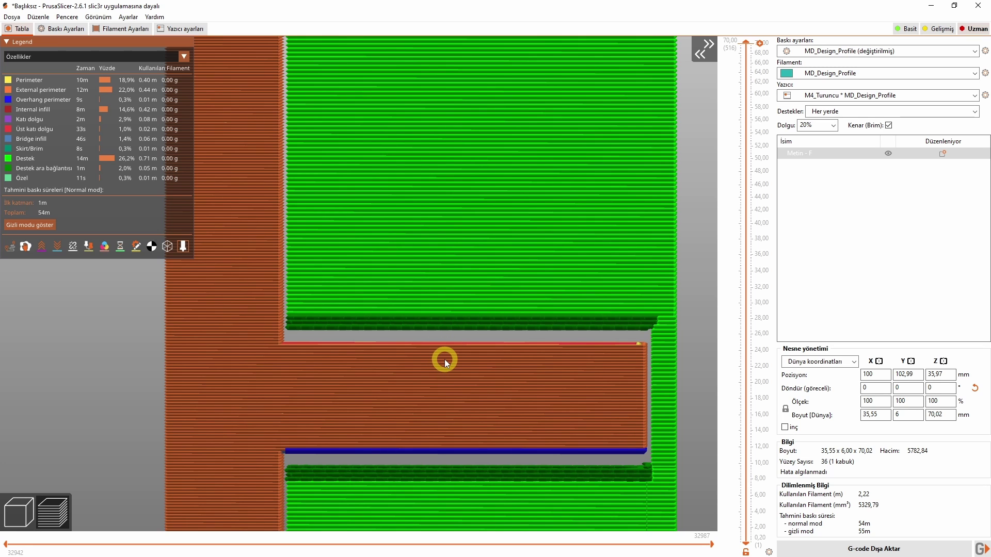
scroll(444, 359, "down", 2)
right_click_drag(452, 238, 479, 277)
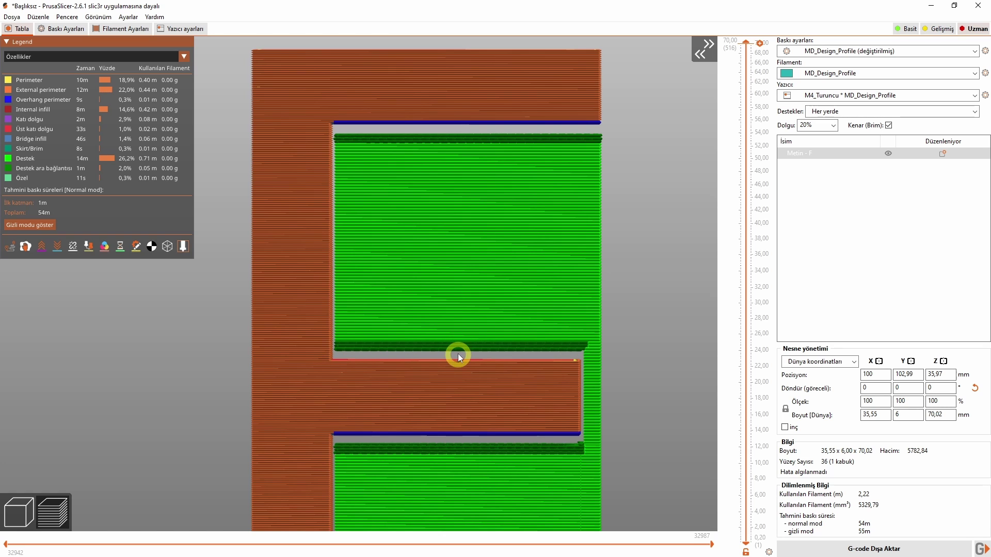
key("ctrl+2")
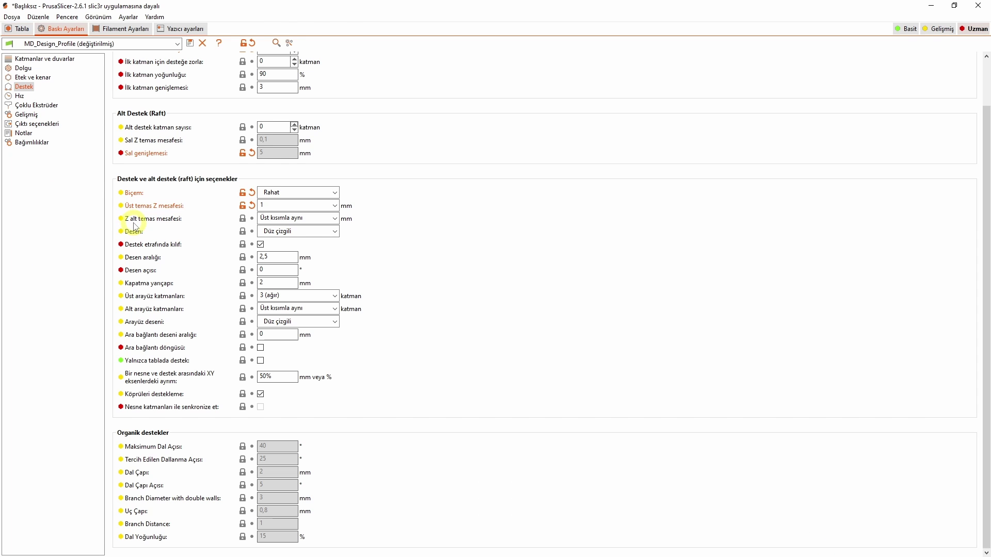
left_click(17, 29)
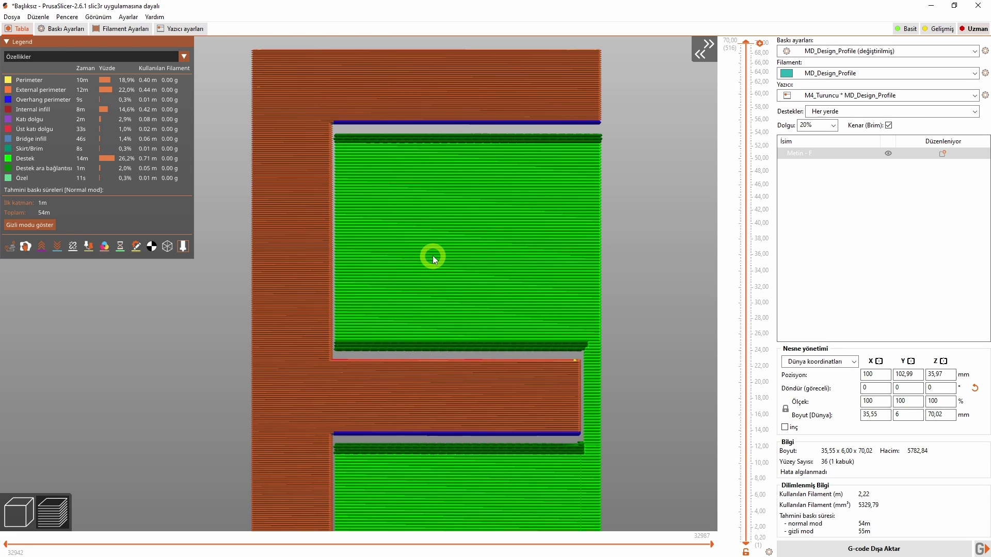
Set the support's bottom contact Z distance to 3 mm and reslice the letter F.
left_click(68, 29)
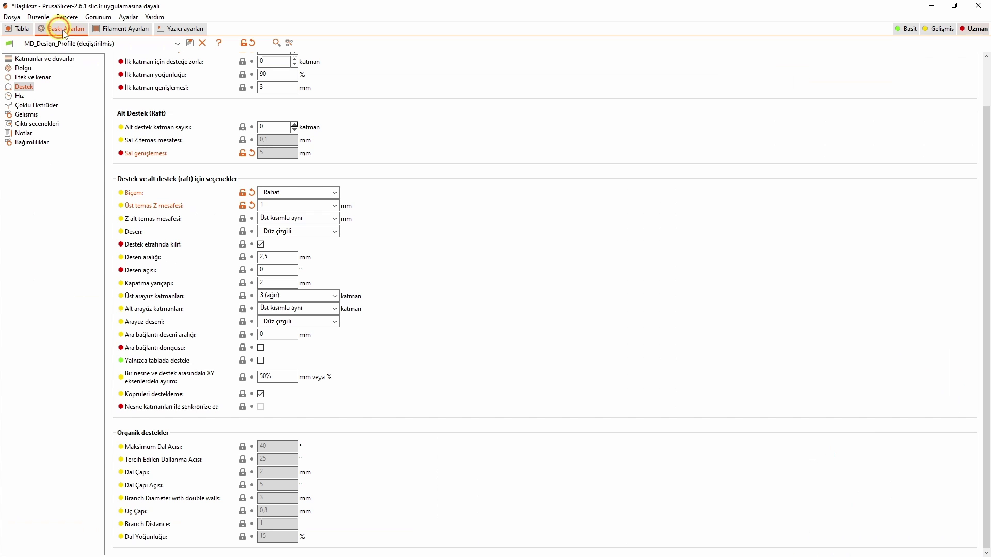
left_click(336, 219)
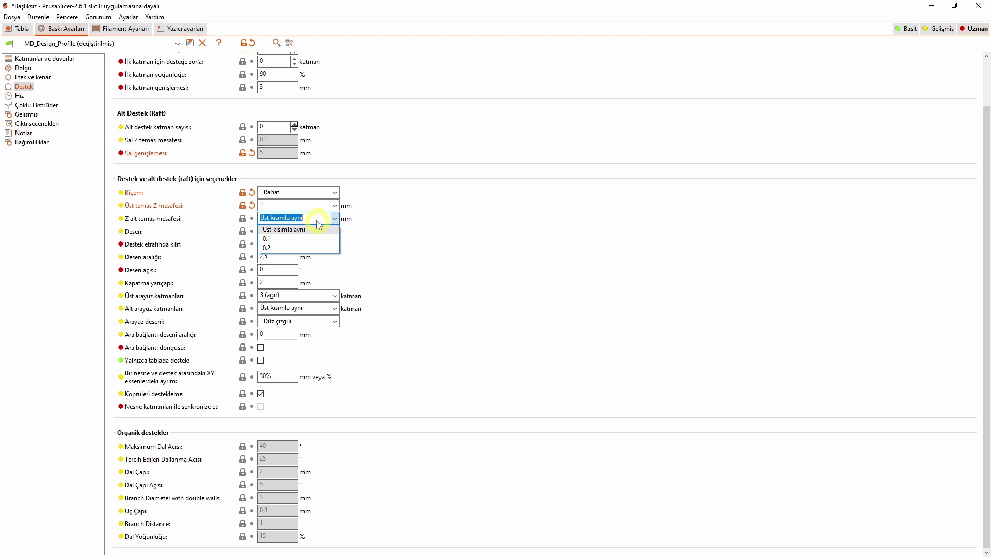
left_click(315, 222)
type("3")
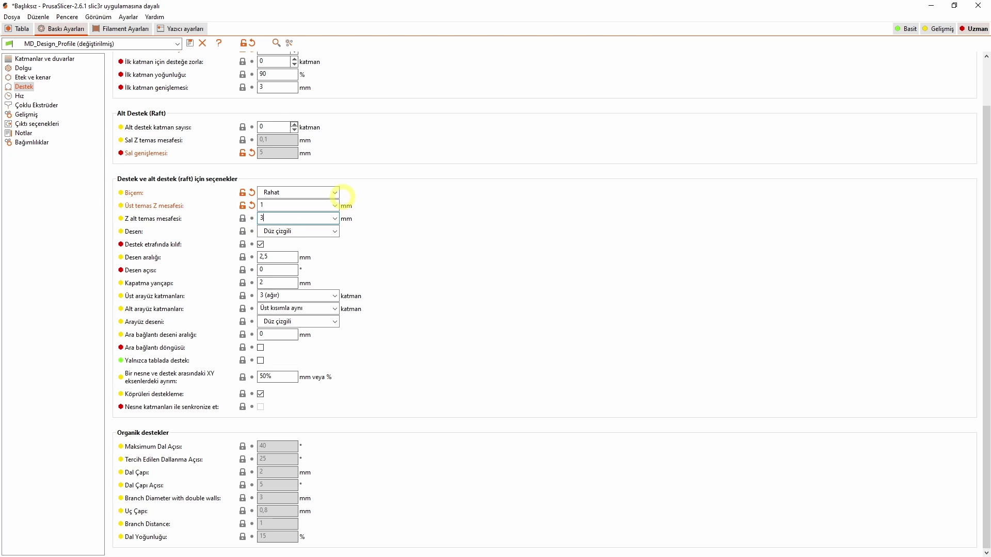
left_click(19, 29)
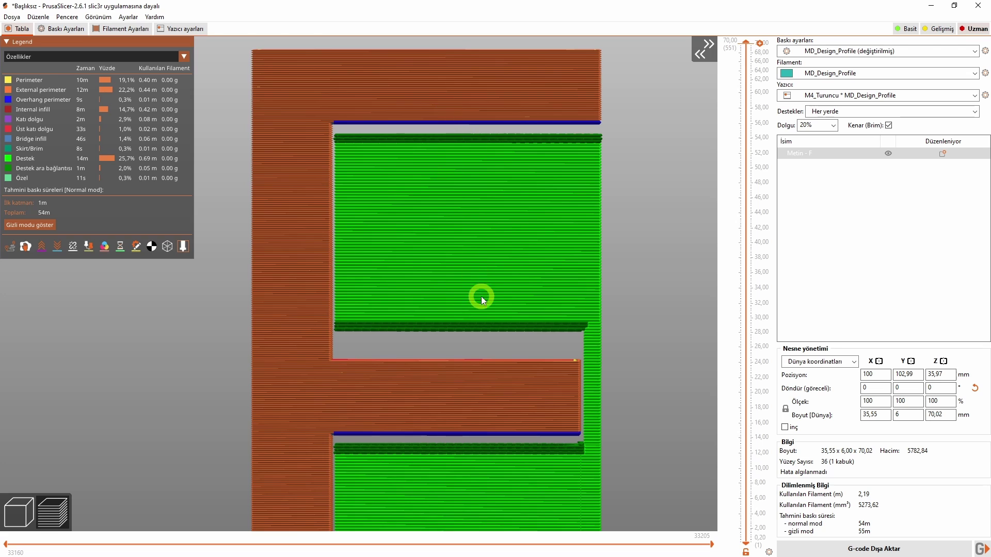
Change the support pattern to Doğrusal ızgara, reslice the letter F and inspect its upper layers from above.
left_click(61, 29)
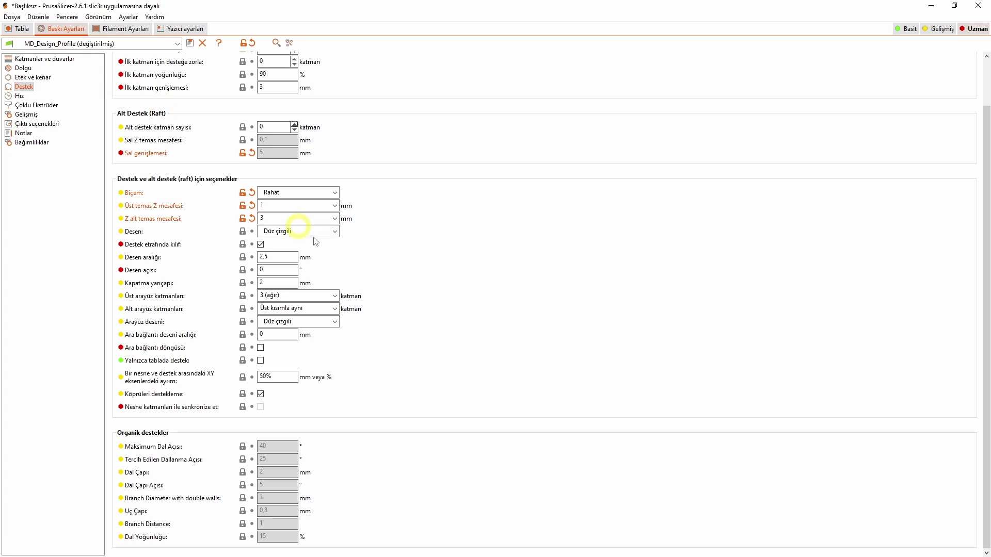
left_click(335, 232)
left_click(283, 251)
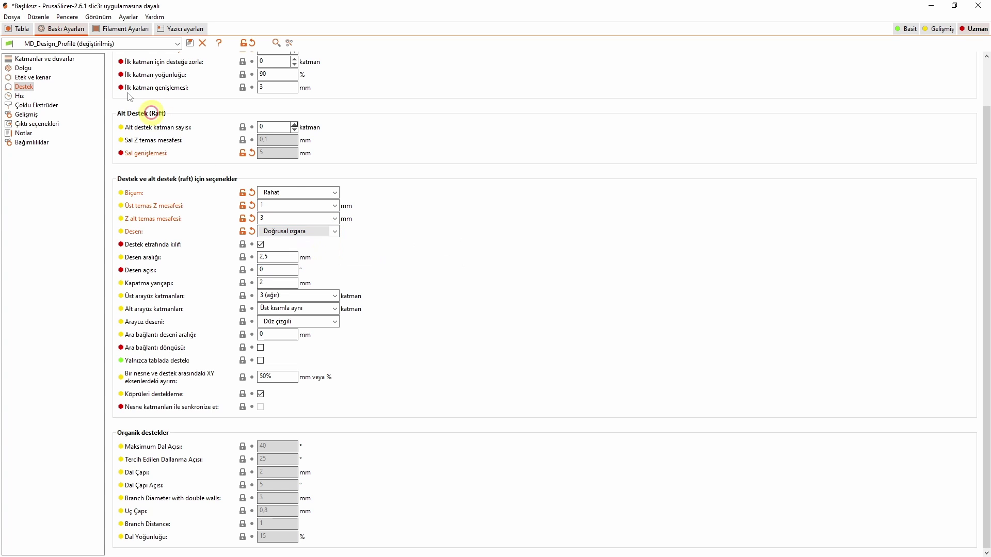
left_click(26, 32)
left_click(873, 549)
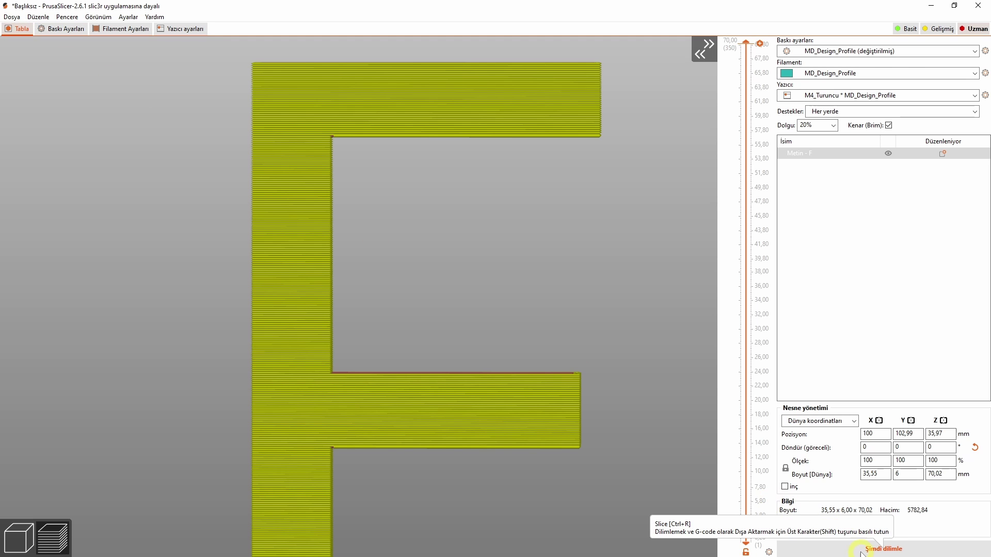
key("1")
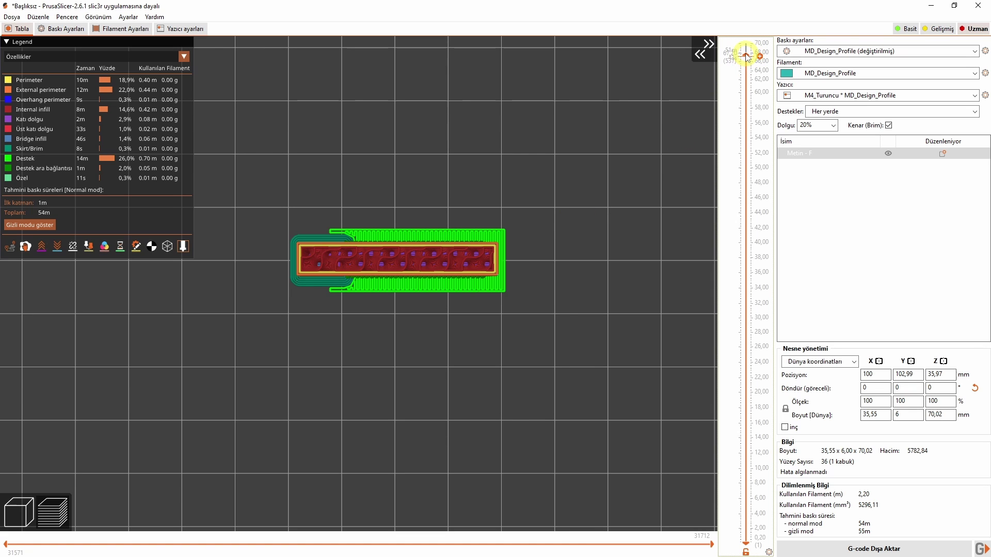
left_click_drag(747, 57, 747, 84)
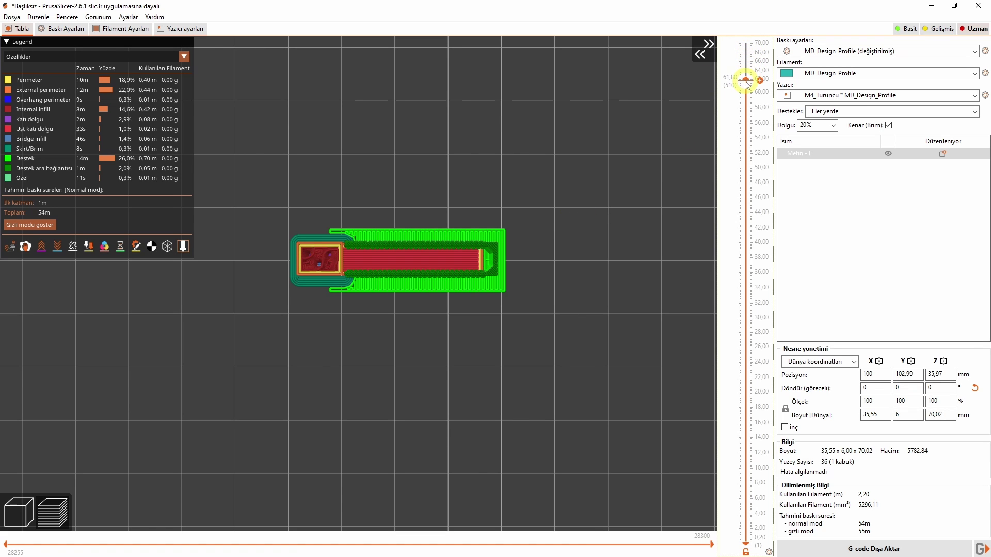
Change the support style to Kafes, reslice the letter F and inspect the grid-patterned support at layer height 59.80 mm.
left_click(60, 29)
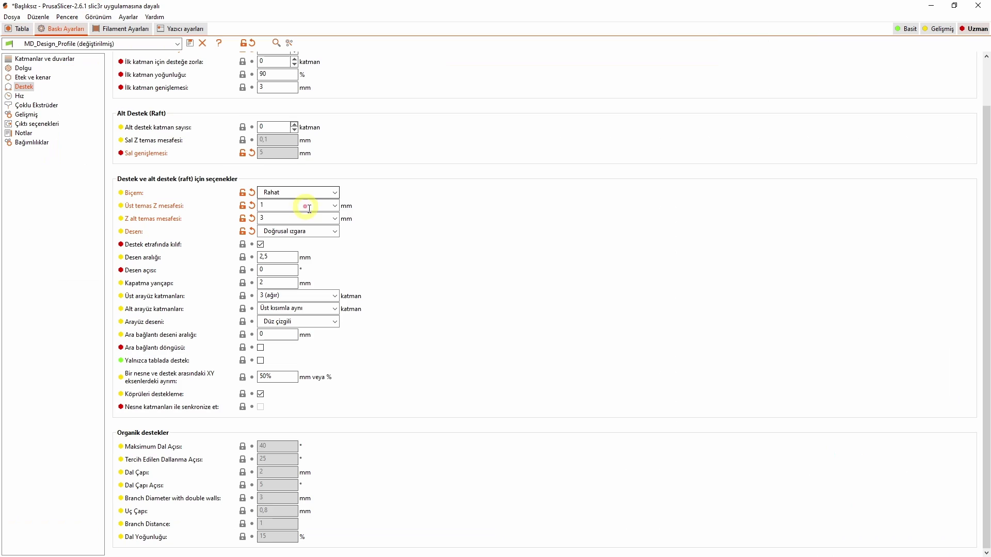
left_click(316, 194)
left_click(291, 212)
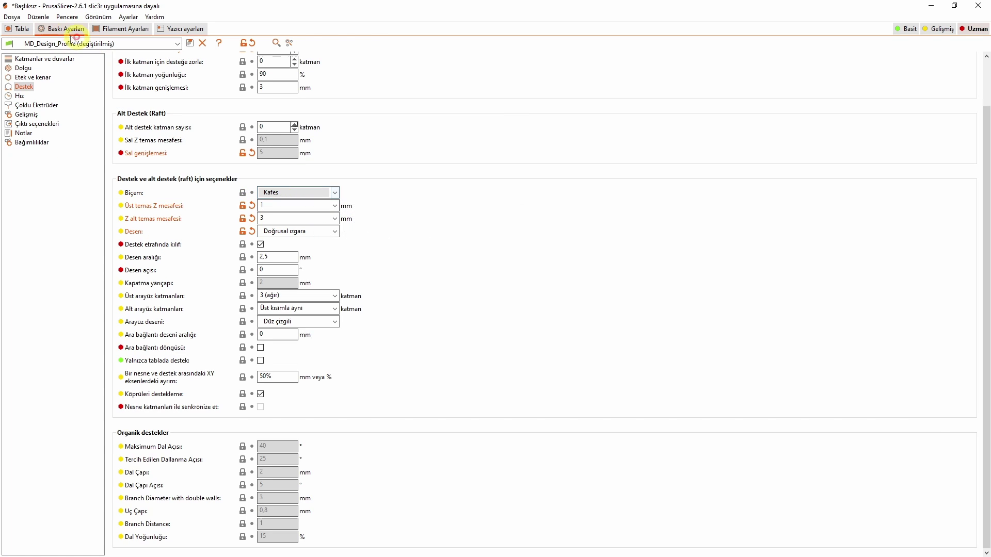
left_click(23, 30)
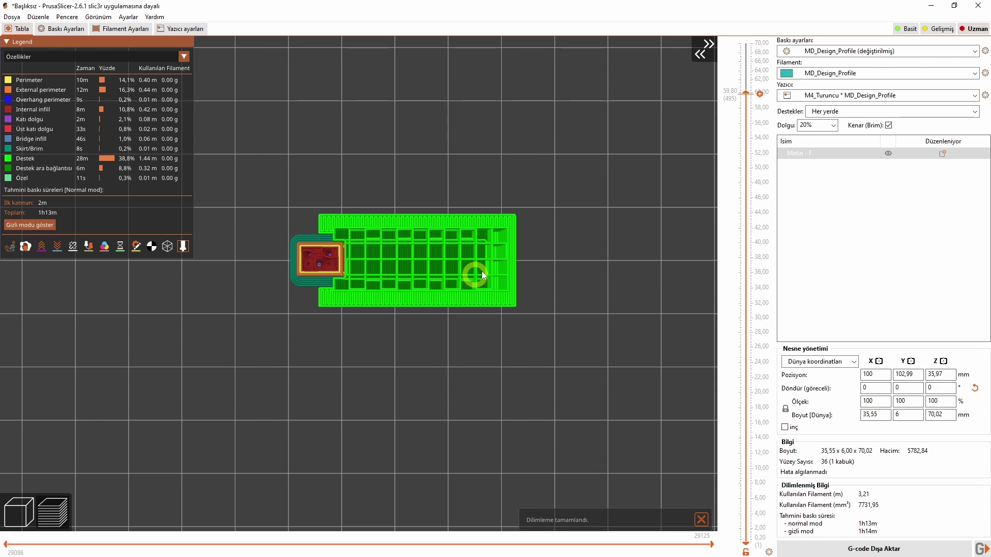
Change the support pattern to Bal peteği, reslice the letter F and examine the honeycomb support and its outer sheath.
key("ctrl+2")
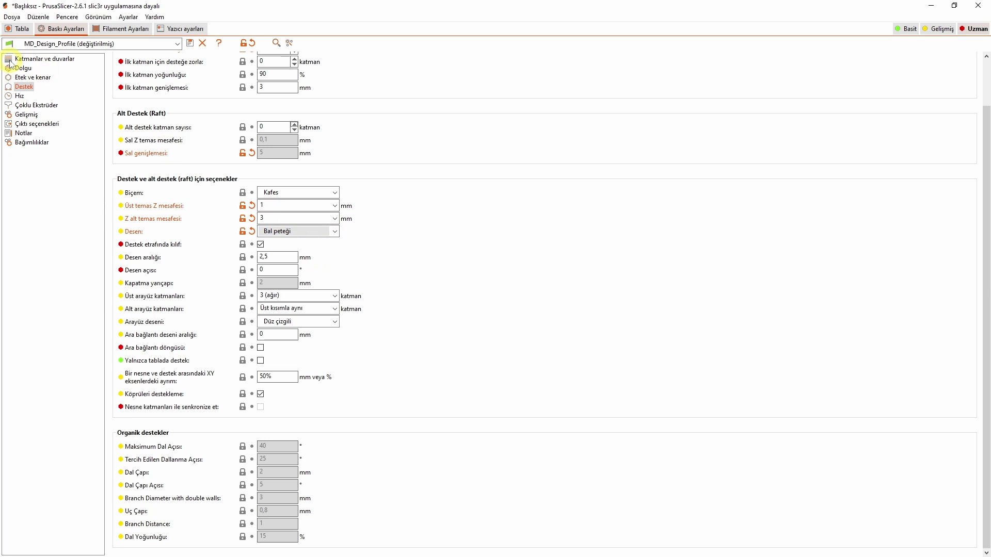
left_click(21, 29)
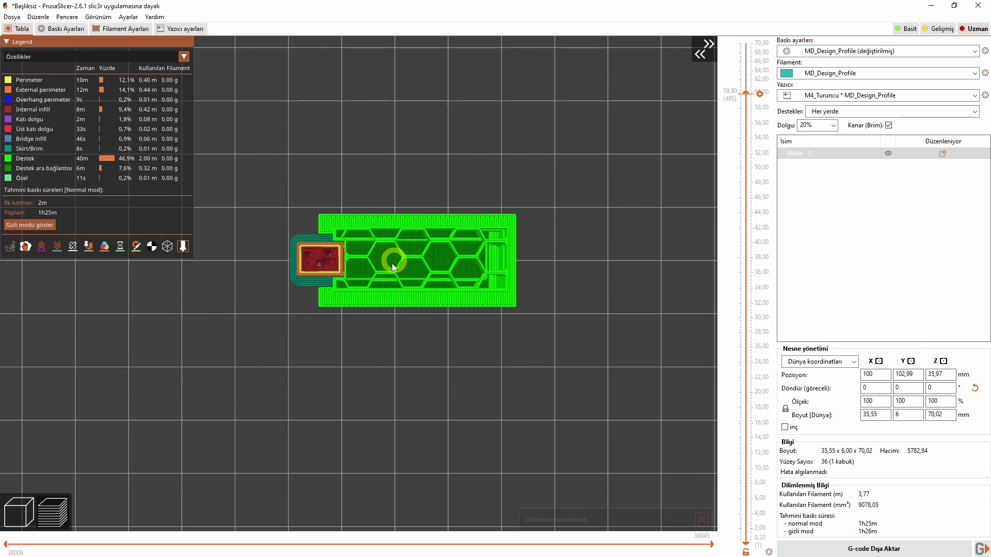
key("ctrl+2")
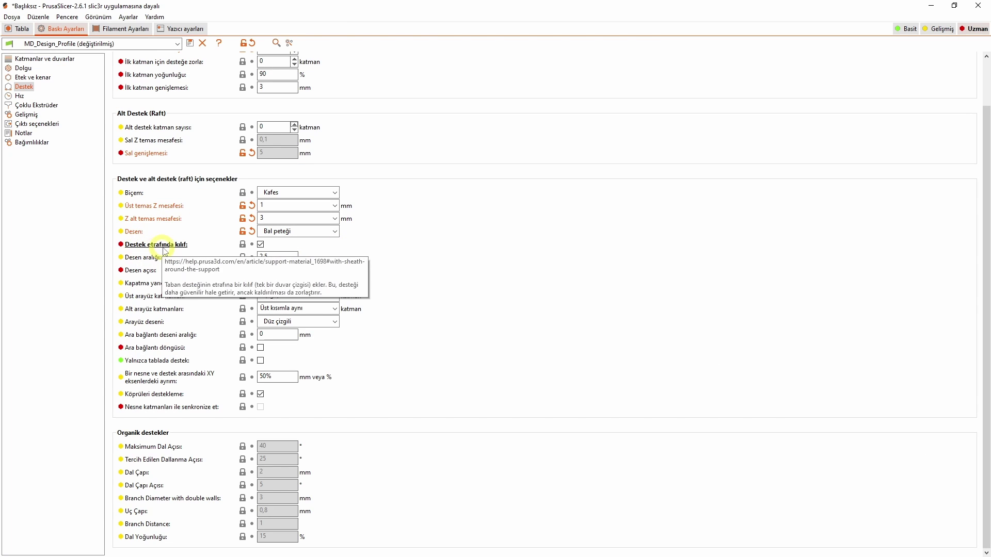
key("ctrl+1")
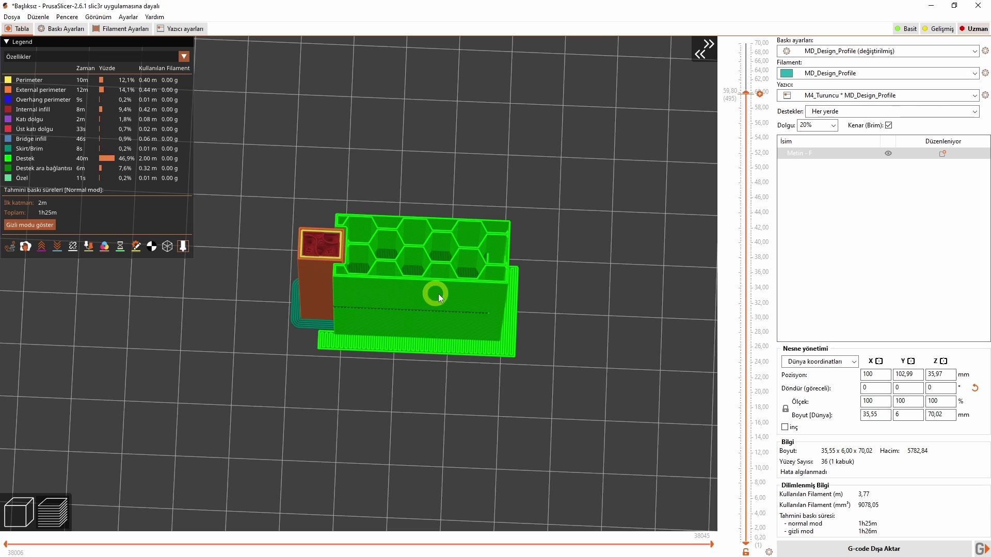
Turn off the sheath around the support, reslice the letter F and examine the honeycomb's outer edges from above.
left_click(63, 29)
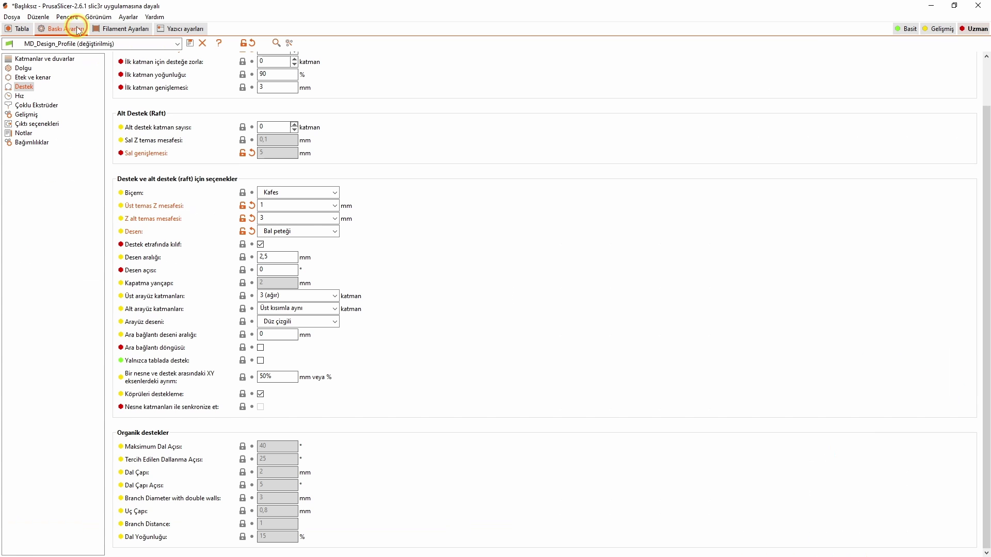
key("ctrl+1")
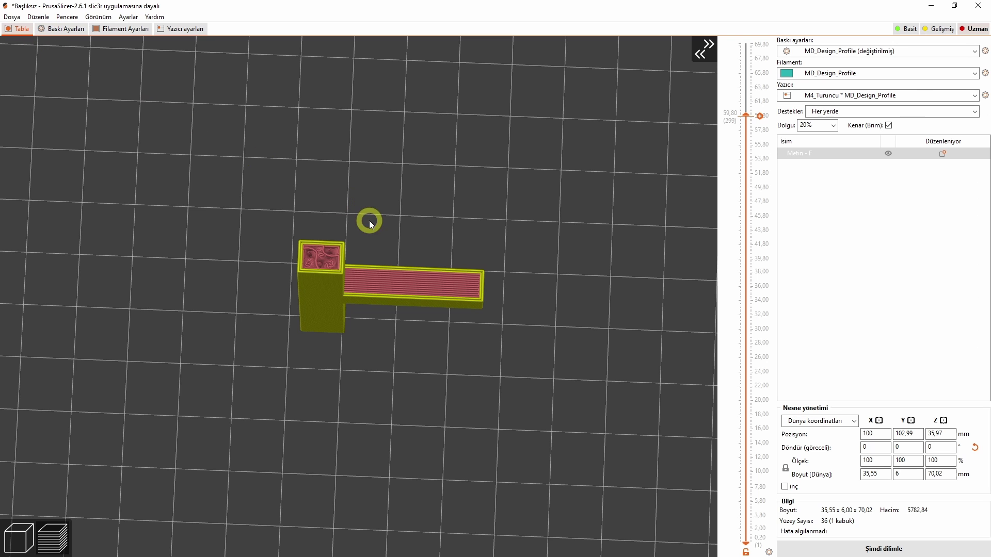
left_click_drag(438, 438, 389, 418)
key("1")
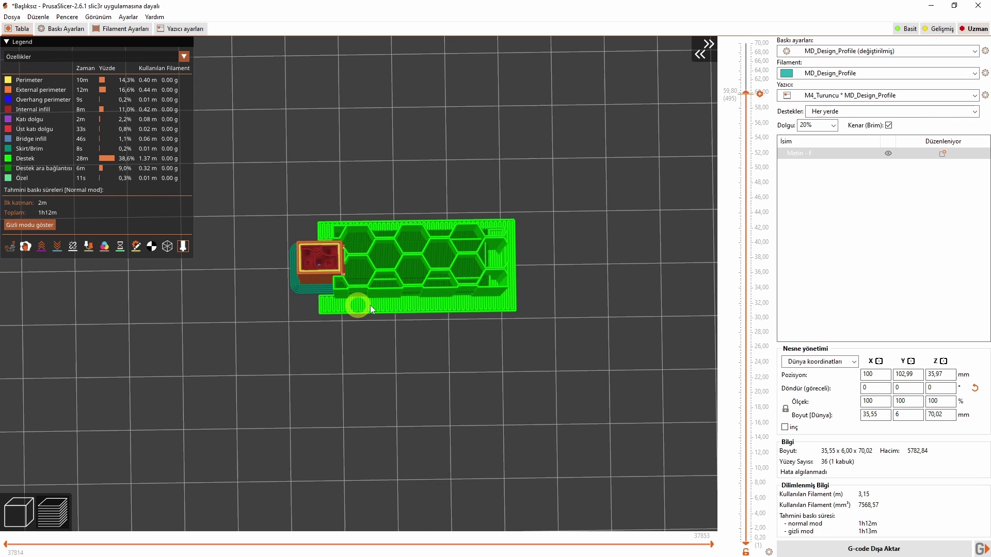
Review the support pattern options and the Desen aralığı setting, and examine the spacing of the honeycomb support cells.
left_click_drag(478, 398, 460, 412)
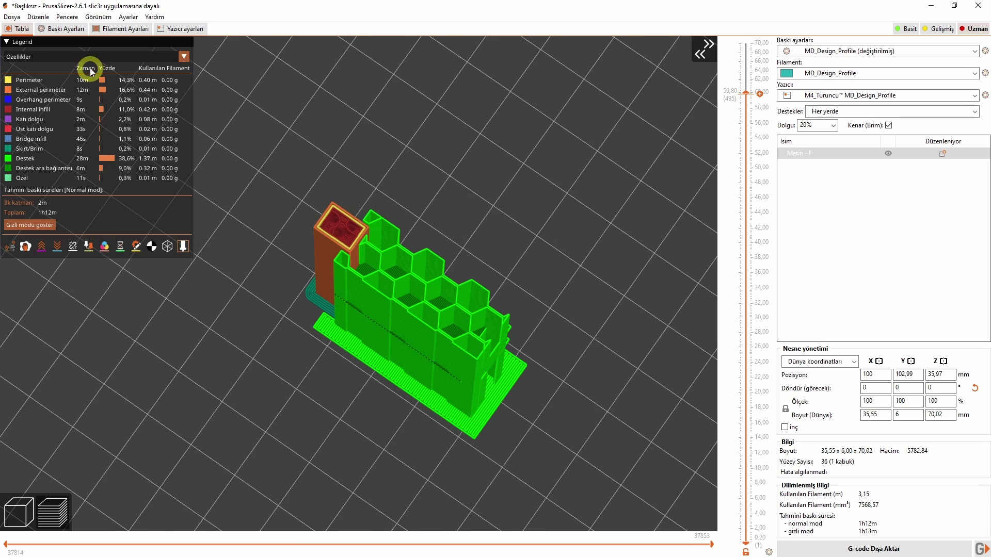
left_click(61, 28)
left_click(323, 231)
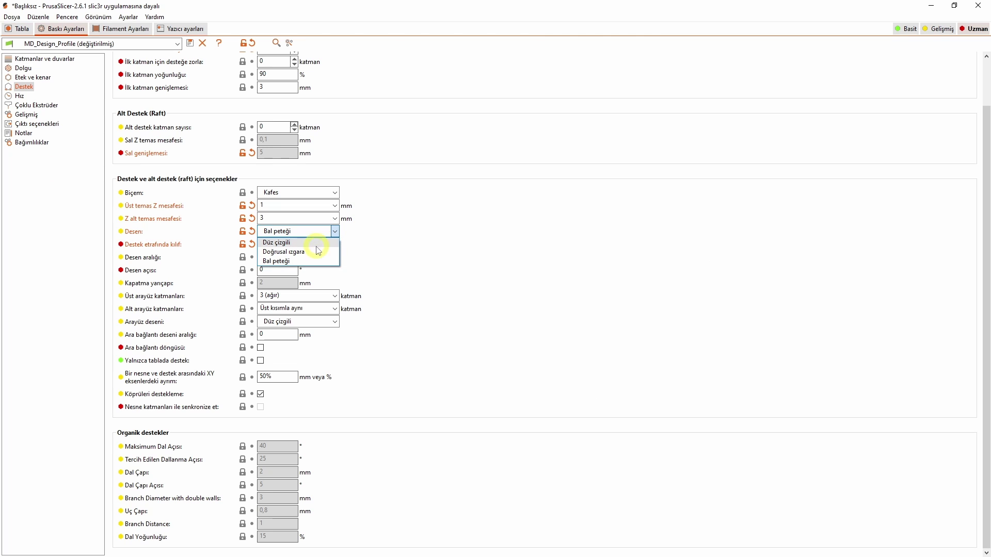
left_click(416, 267)
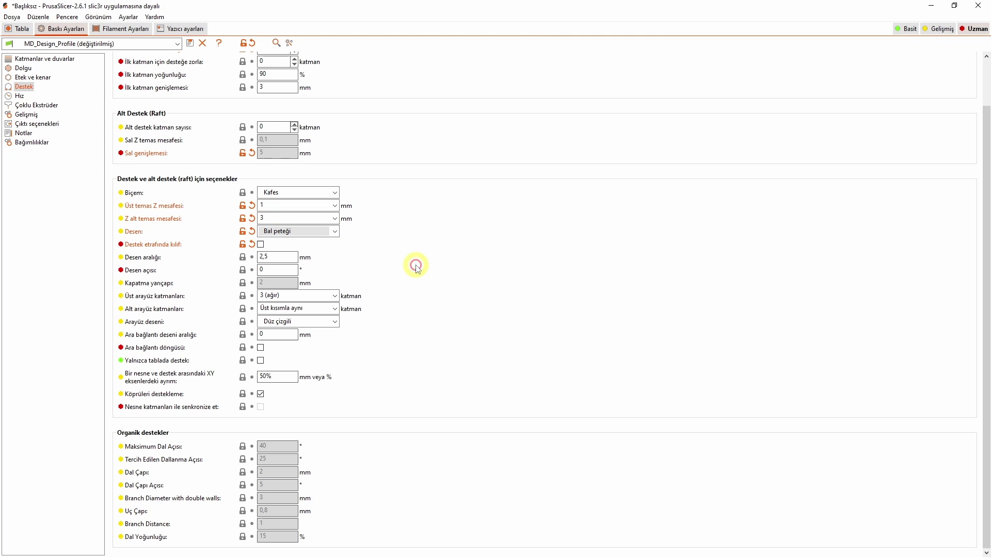
left_click(273, 257)
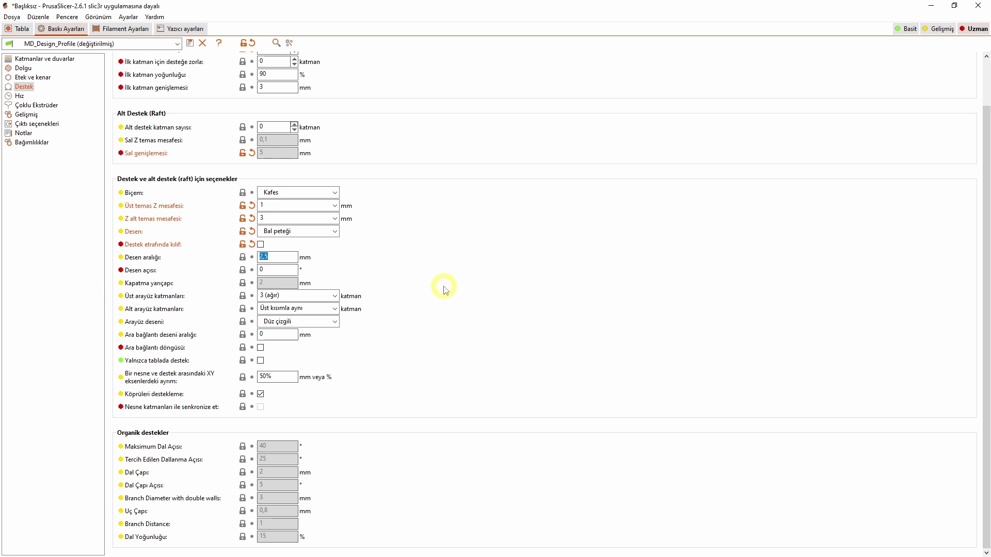
left_click(18, 28)
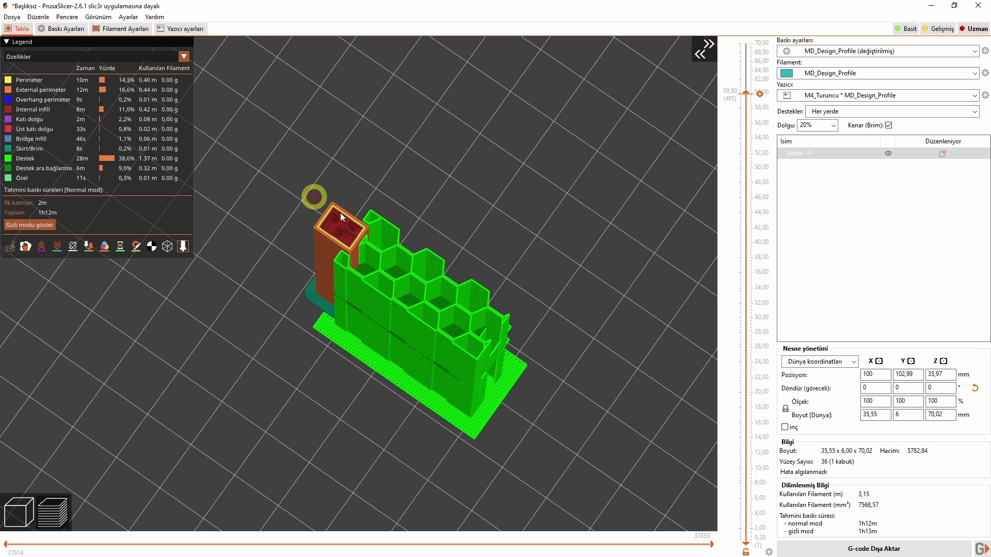
left_click_drag(490, 361, 408, 348)
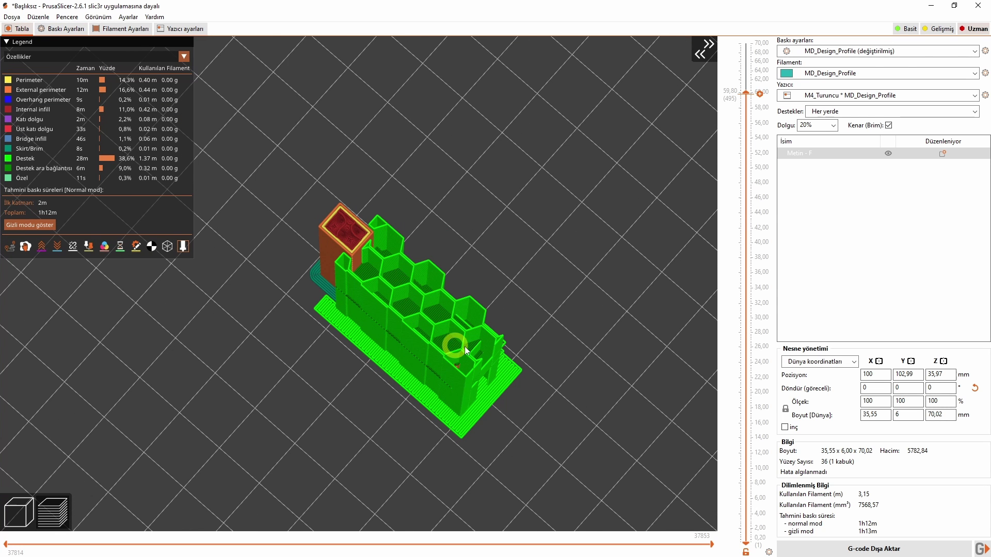
Set the support pattern spacing (Desen aralığı) to 1 mm, reslice the letter F and inspect the honeycomb from above.
left_click(60, 29)
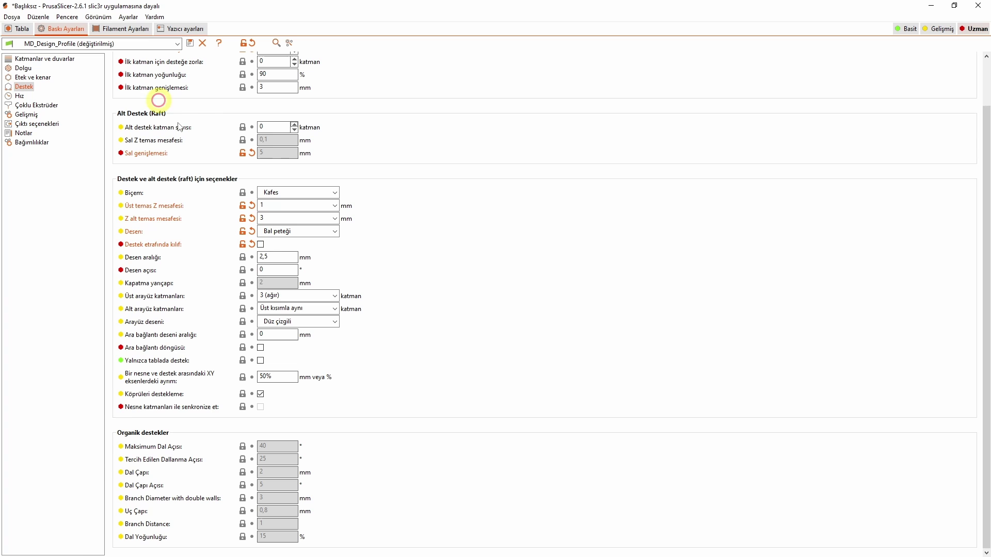
double_click(259, 254)
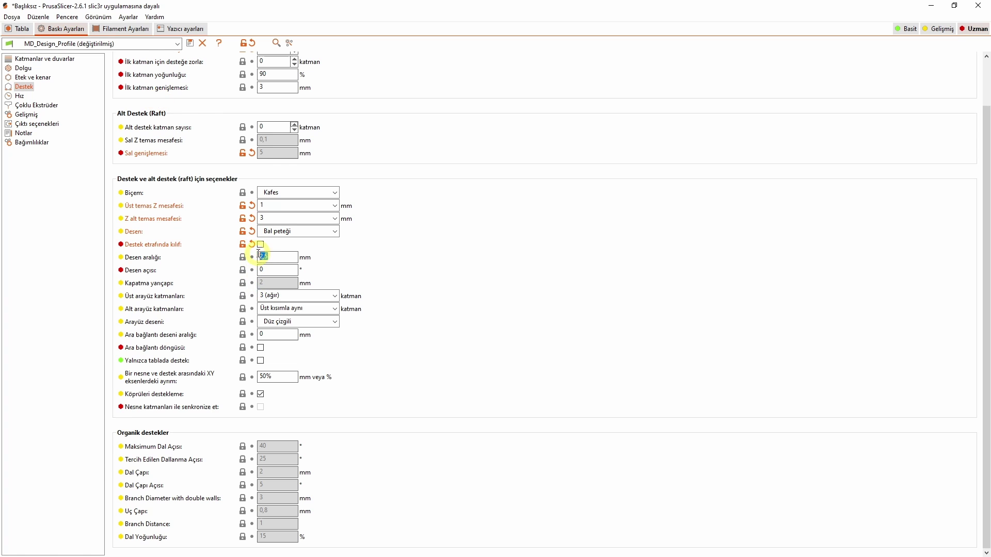
left_click(20, 28)
left_click(826, 547)
left_click_drag(711, 526, 391, 265)
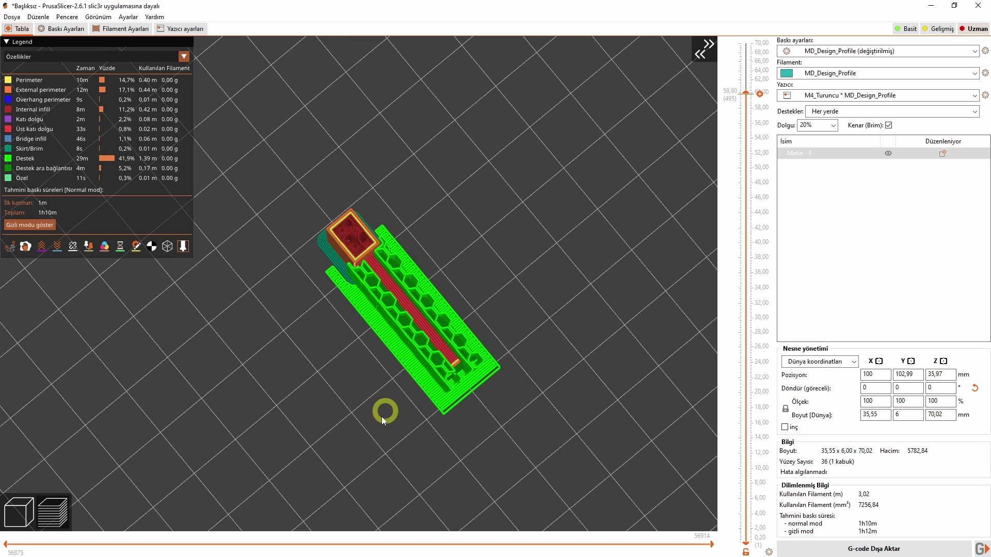
left_click_drag(381, 417, 355, 410)
Set the support pattern angle (Desen açısı) to 45°, reslice the letter F and inspect the rotated honeycomb support.
key("ctrl+2")
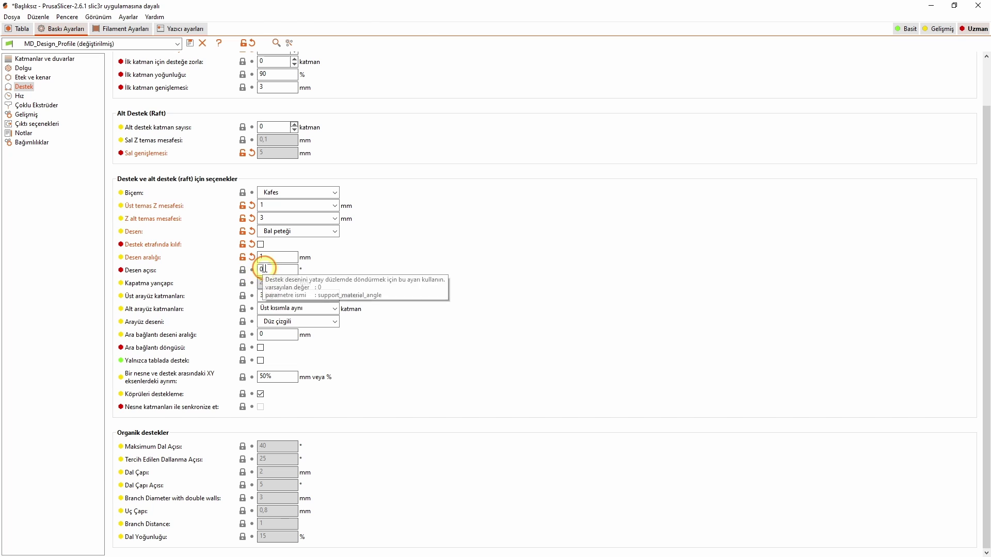
double_click(262, 268)
type("45")
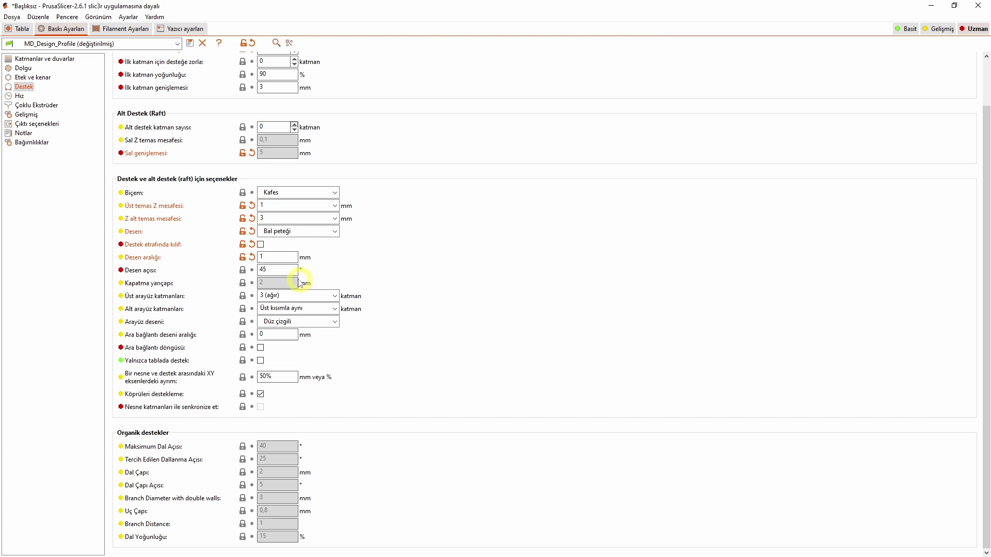
left_click(16, 31)
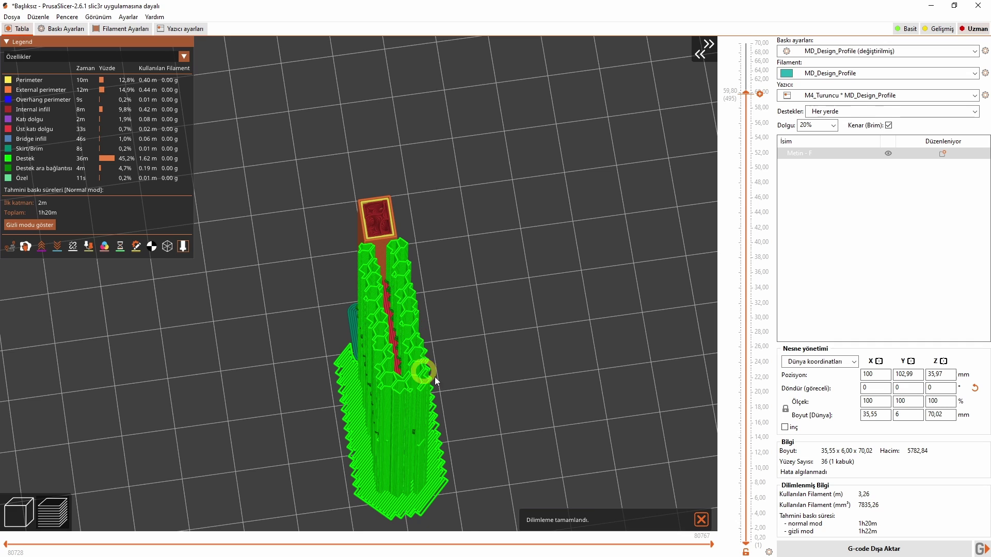
left_click_drag(434, 377, 446, 338)
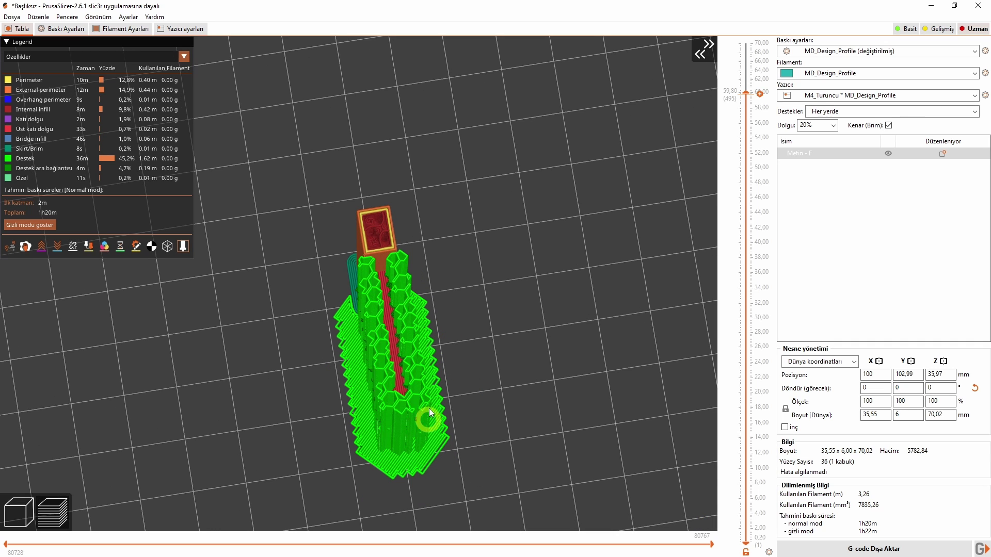
Change the support pattern to Düz çizgili and reslice the letter F.
left_click(60, 29)
left_click(304, 231)
left_click(305, 236)
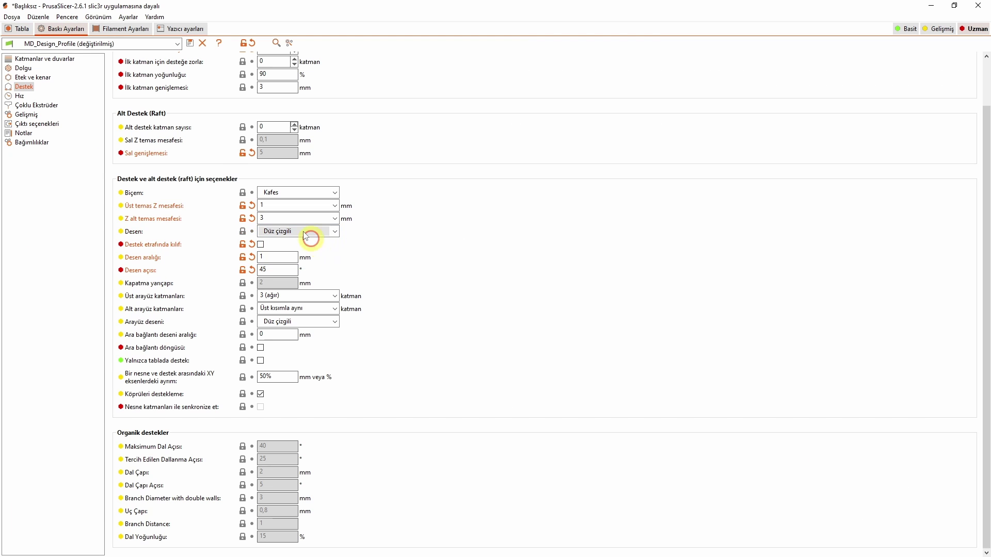
left_click(16, 29)
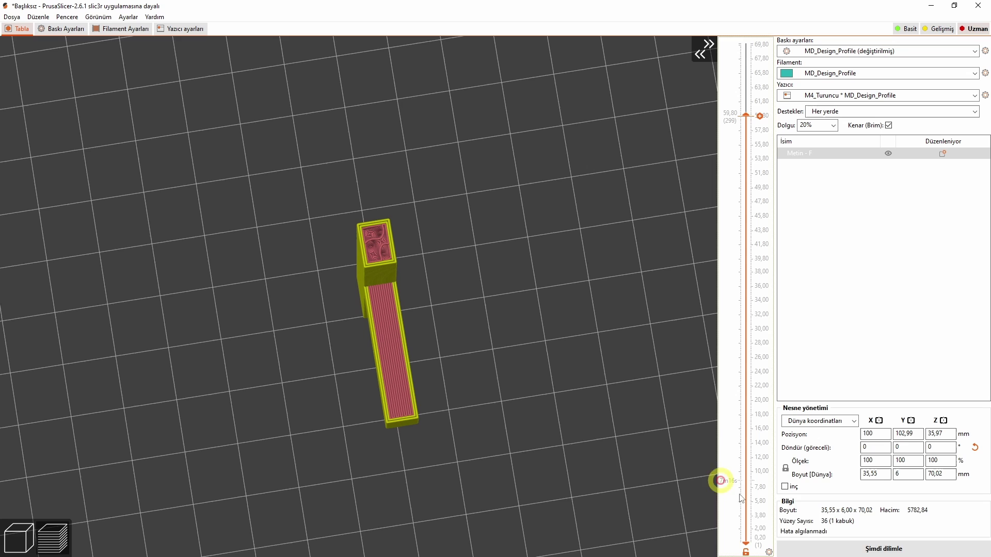
left_click(838, 550)
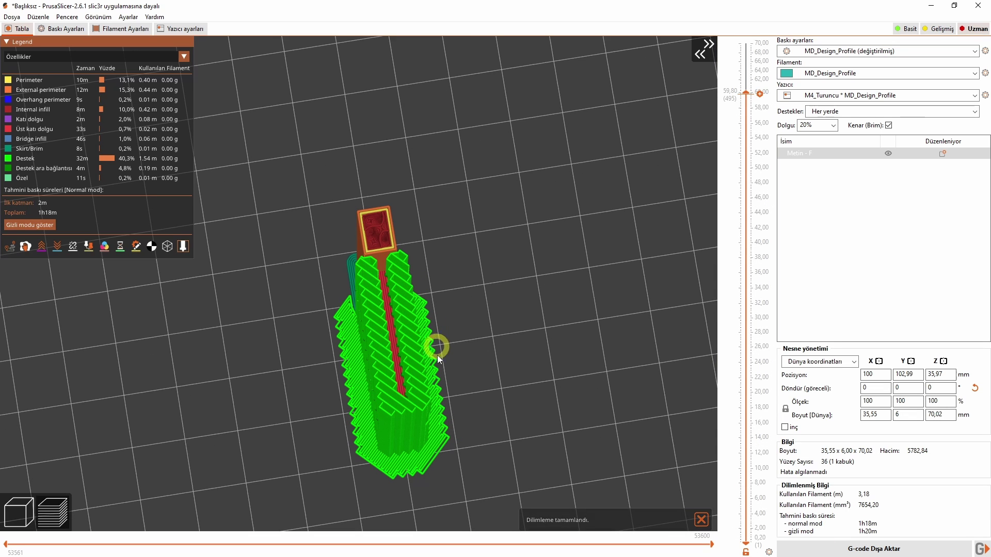
Read the description of Üst arayüz katmanları and examine the top interface layers from the side at layer height 30.20 mm.
left_click(61, 28)
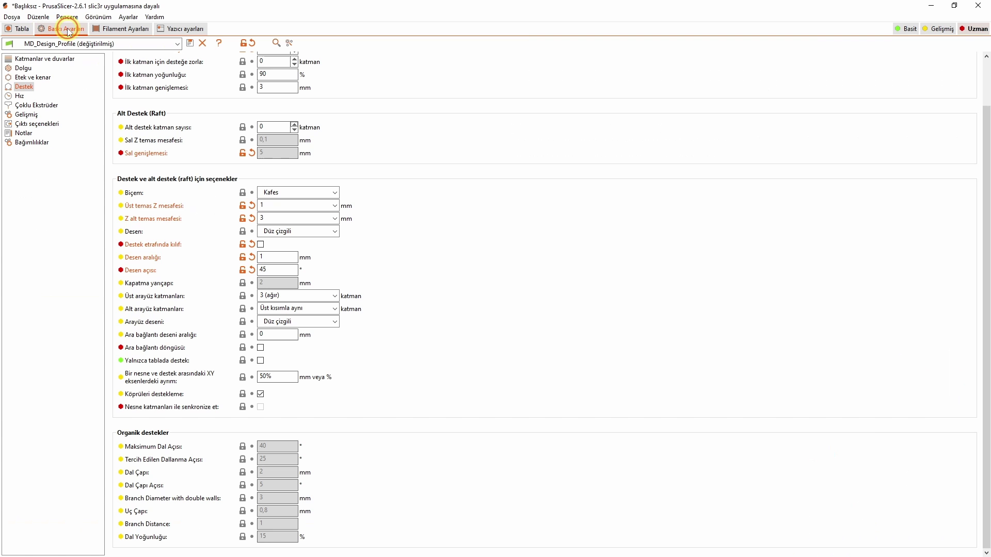
mouse_move(140, 299)
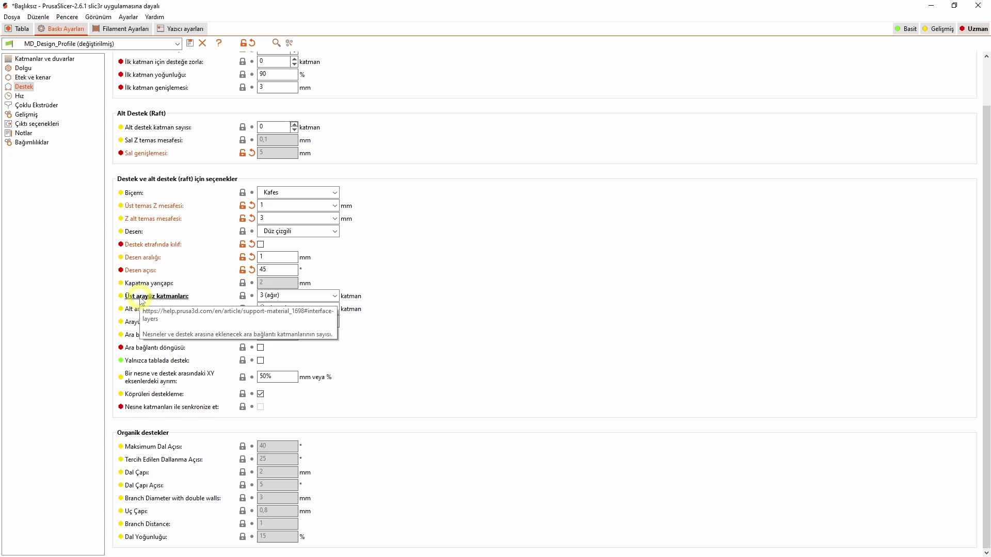
key("ctrl+1")
scroll(539, 376, "up", 8)
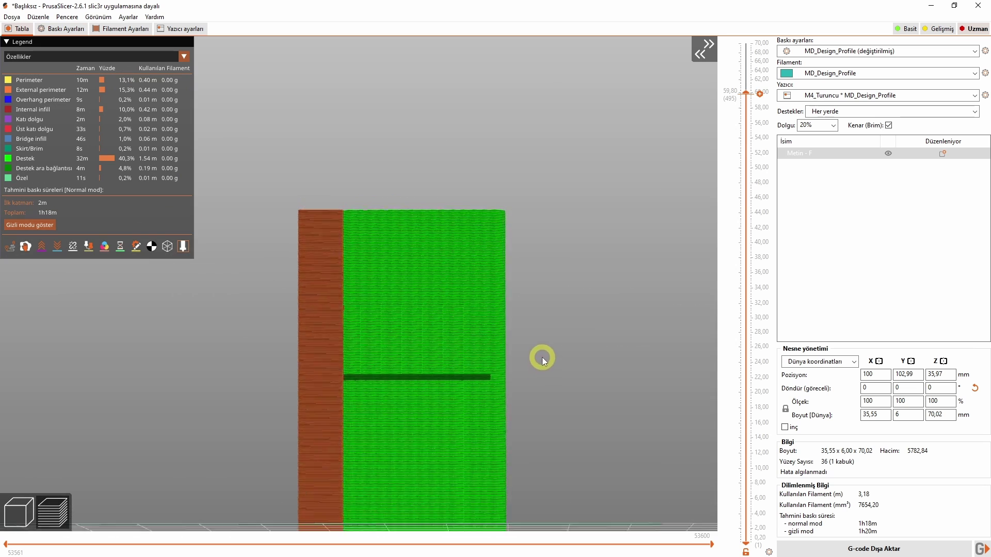
left_click_drag(746, 93, 741, 270)
left_click_drag(738, 309, 739, 317)
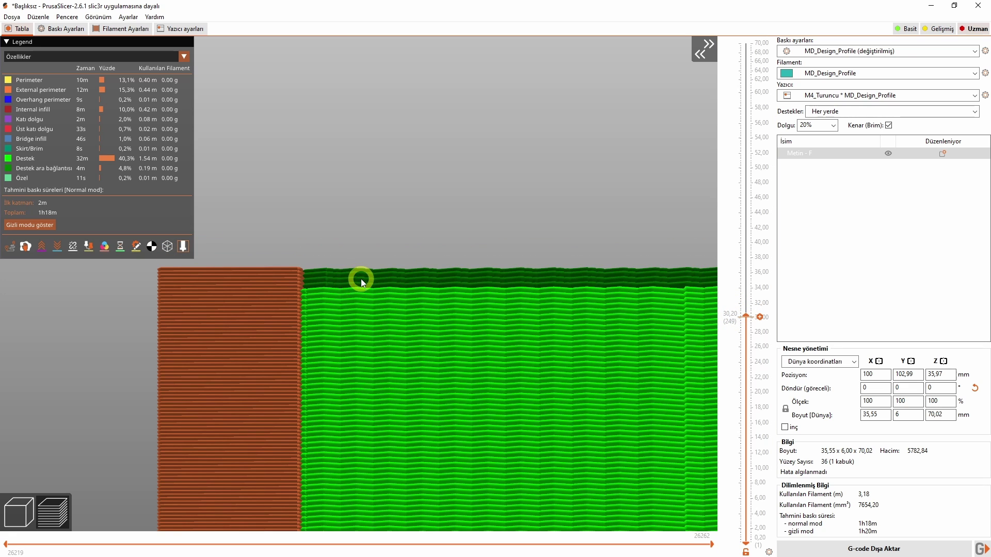
Step through the layers from 29.20 to 31.20 mm to examine how the support interface meets the letter F's overhang.
left_click_drag(627, 362, 596, 420)
left_click(747, 317)
left_click_drag(747, 318, 748, 329)
scroll(748, 329, "up", 2)
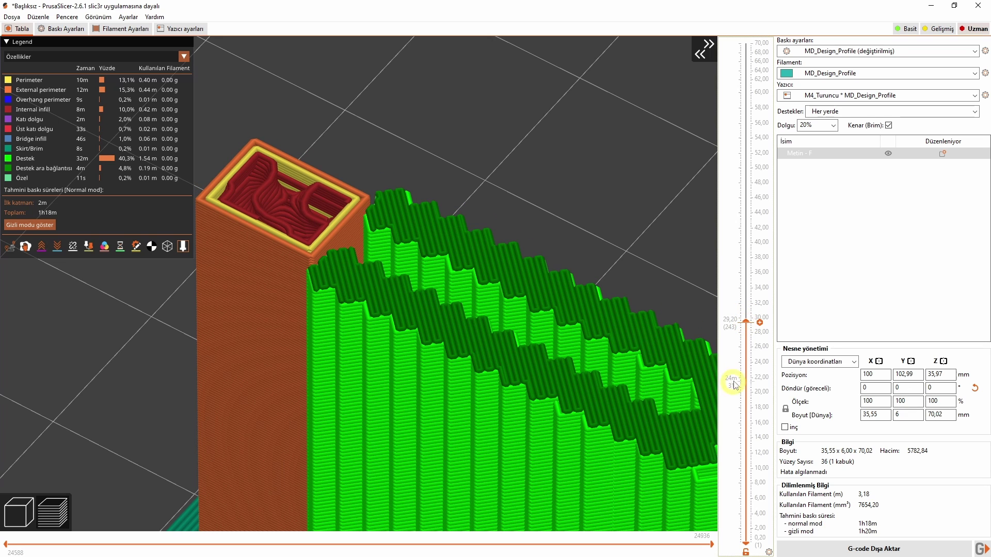
scroll(750, 325, "up", 1)
scroll(750, 325, "up", 6)
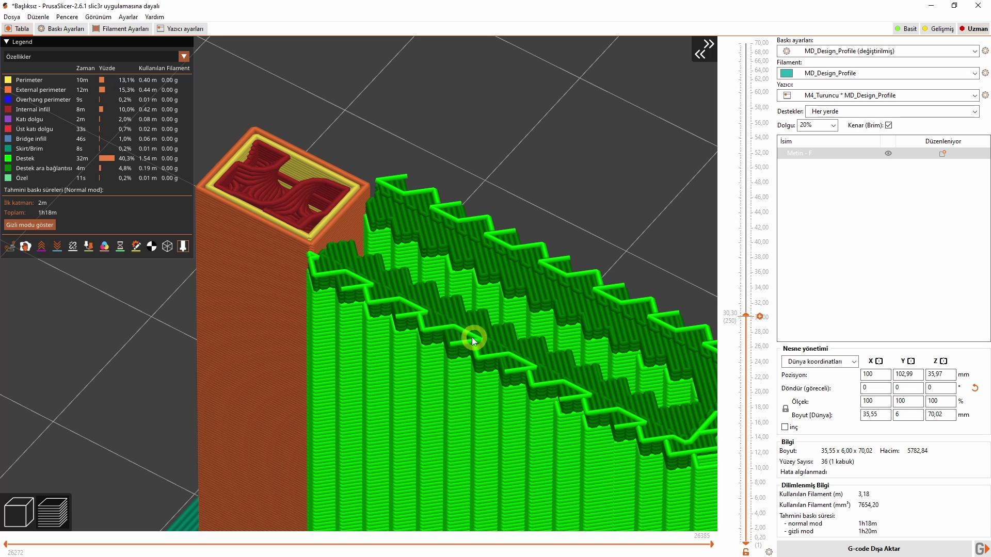
scroll(749, 316, "up", 8)
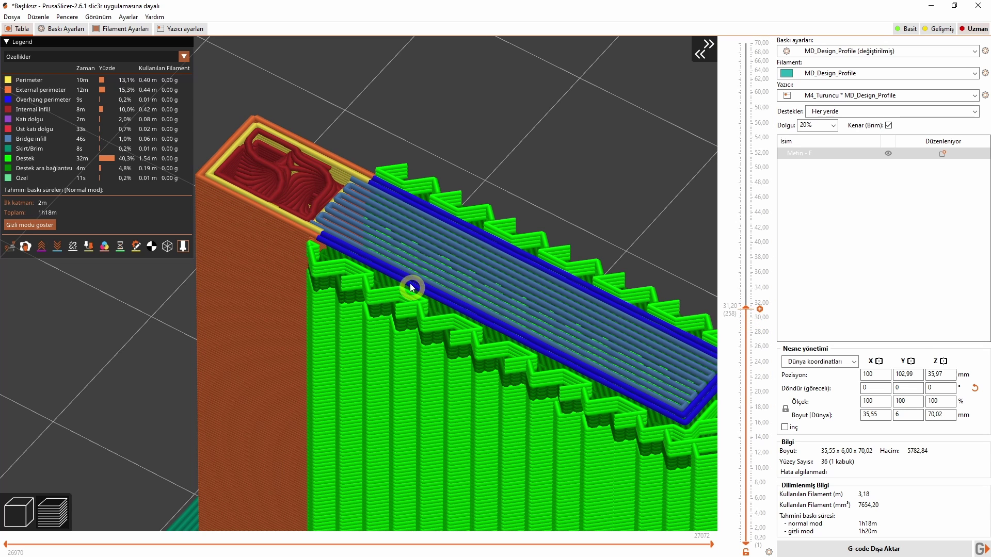
Return the layer preview to 30.20 mm and examine the stacked top interface layers on the support up close.
scroll(414, 317, "down", 3)
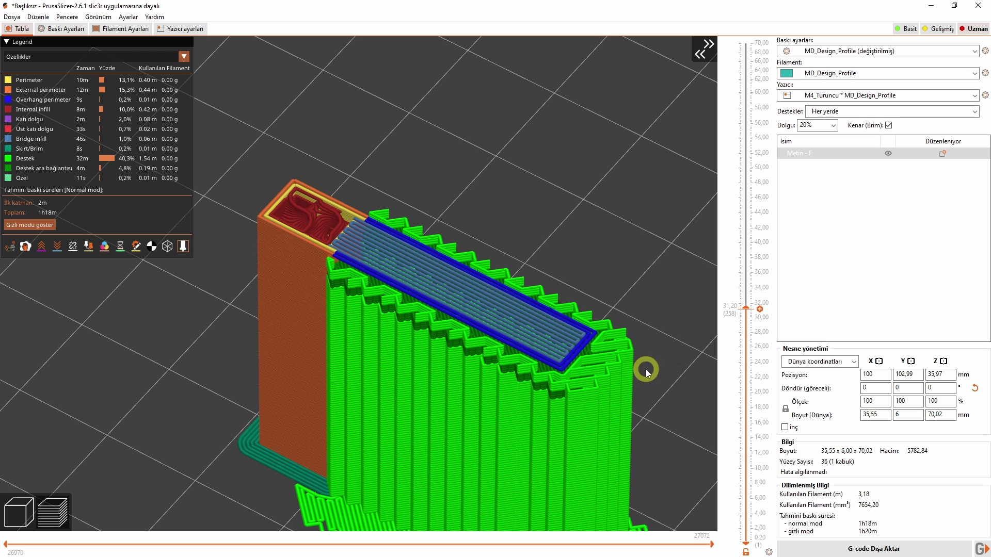
scroll(596, 414, "up", 3)
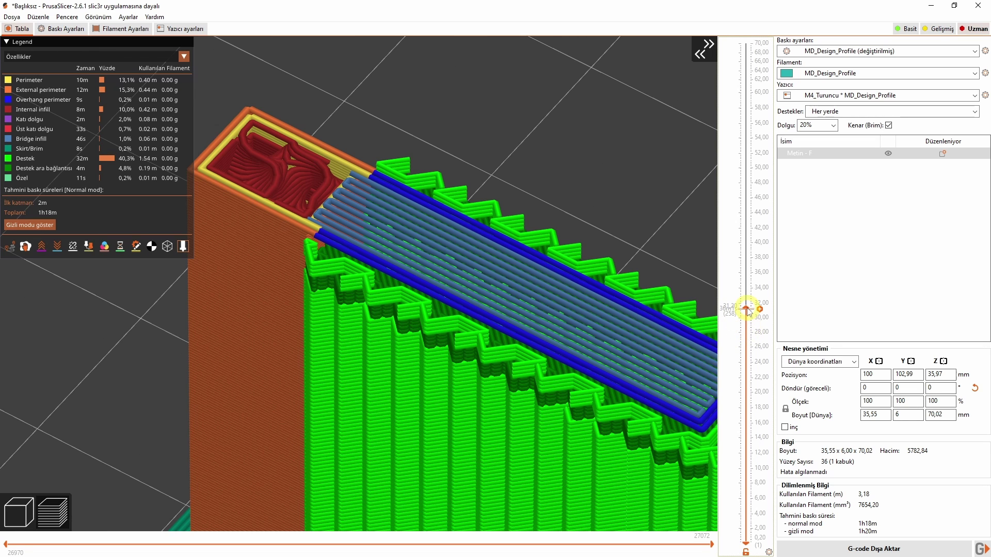
scroll(747, 312, "down", 9)
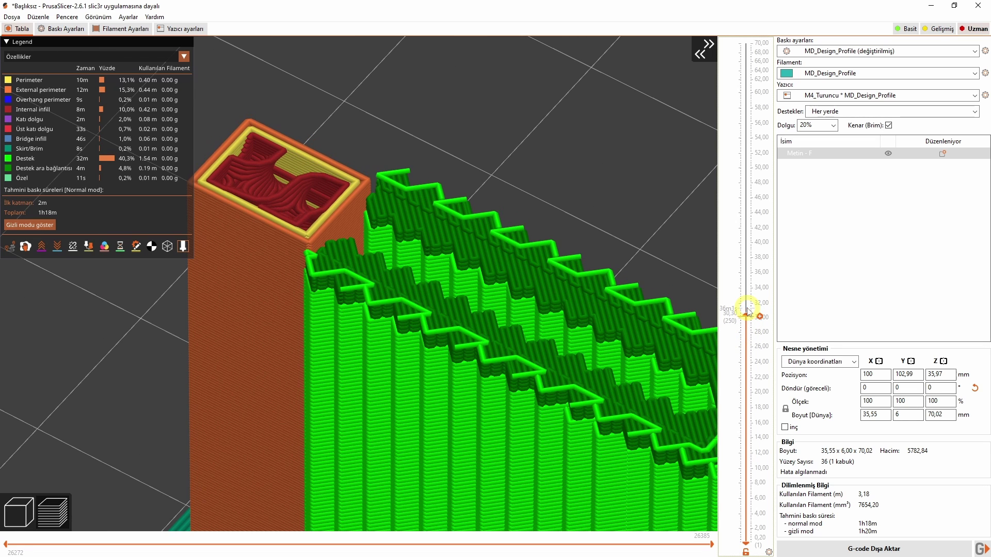
scroll(519, 413, "down", 4)
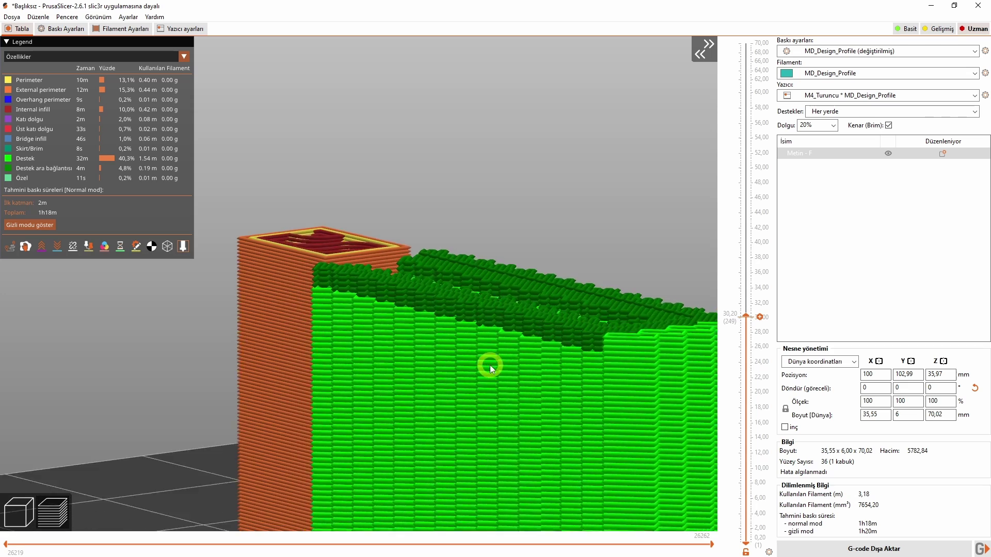
scroll(494, 370, "up", 6)
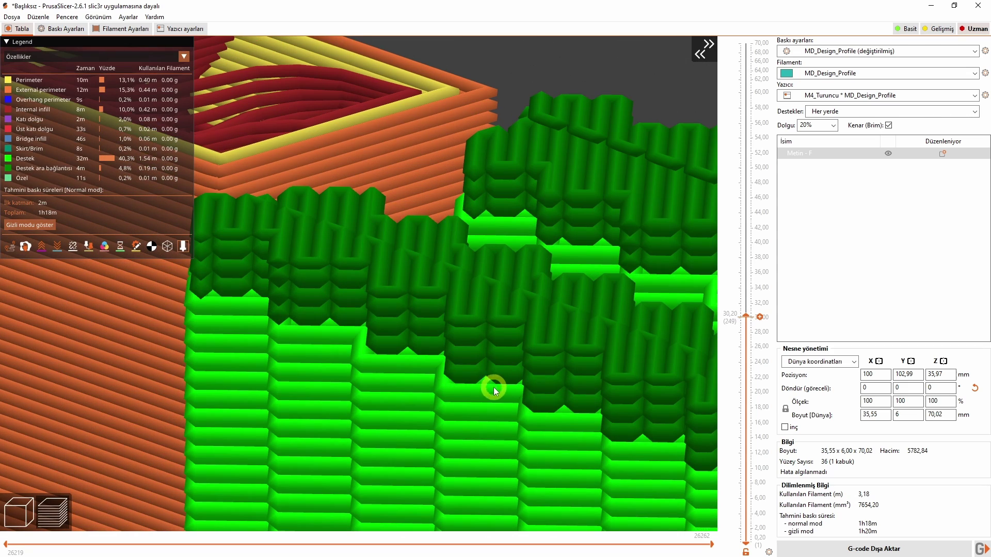
scroll(469, 383, "down", 4)
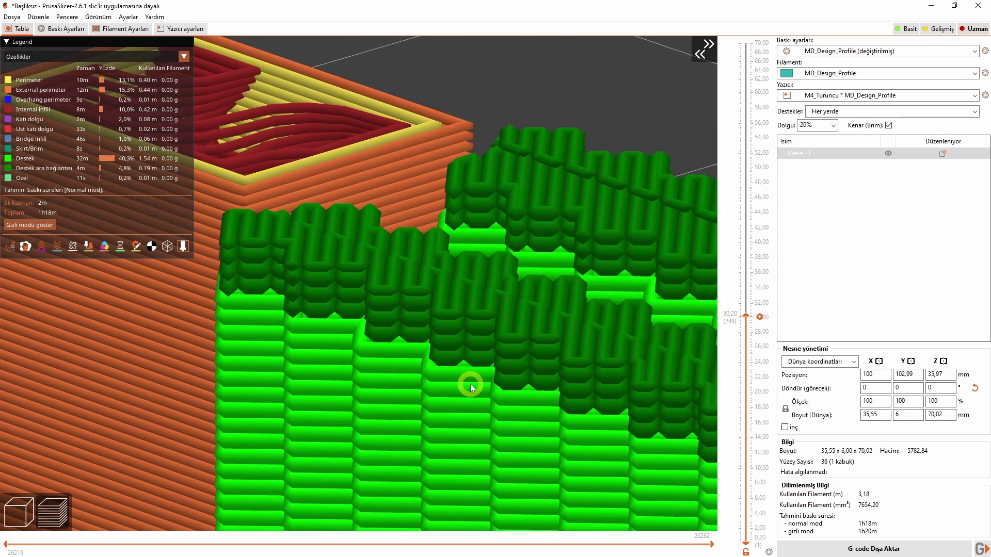
Set the top interface layers (Üst arayüz katmanları) to 2 (varsayılan) and reslice the letter F to inspect the interface.
key("ctrl+2")
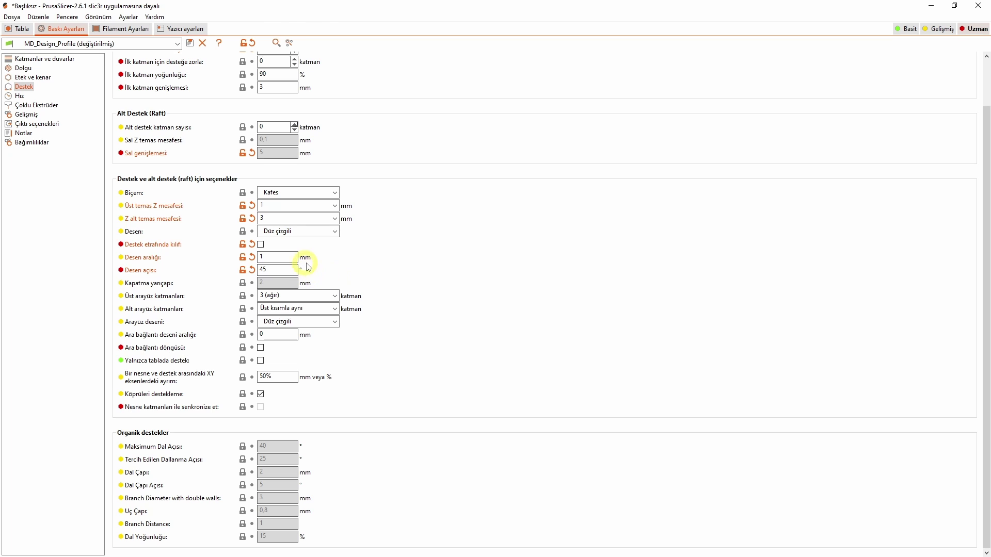
left_click(320, 296)
left_click(313, 321)
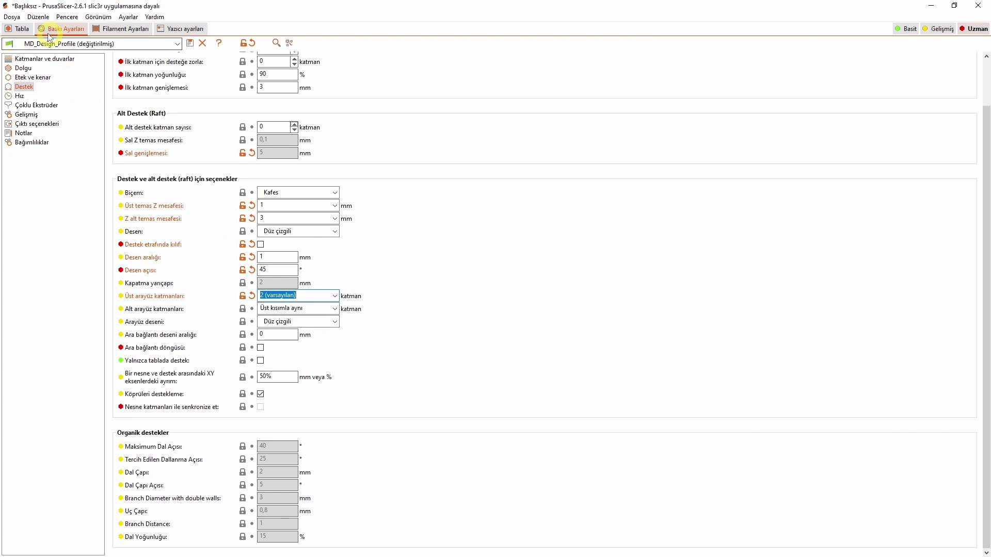
left_click(18, 29)
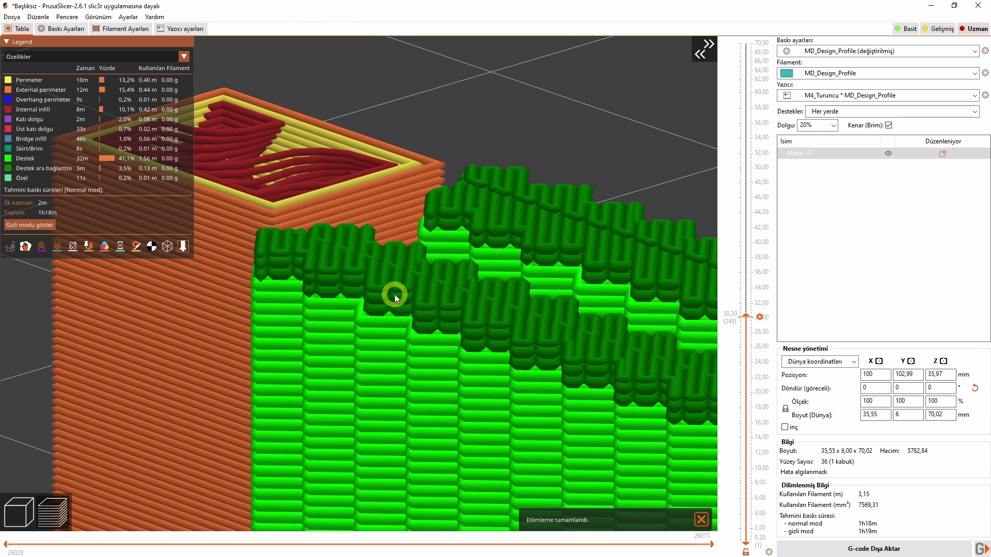
Set the top interface layers (Üst arayüz katmanları) to 0 (kapalı) and reslice the letter F to inspect the support top.
left_click(60, 29)
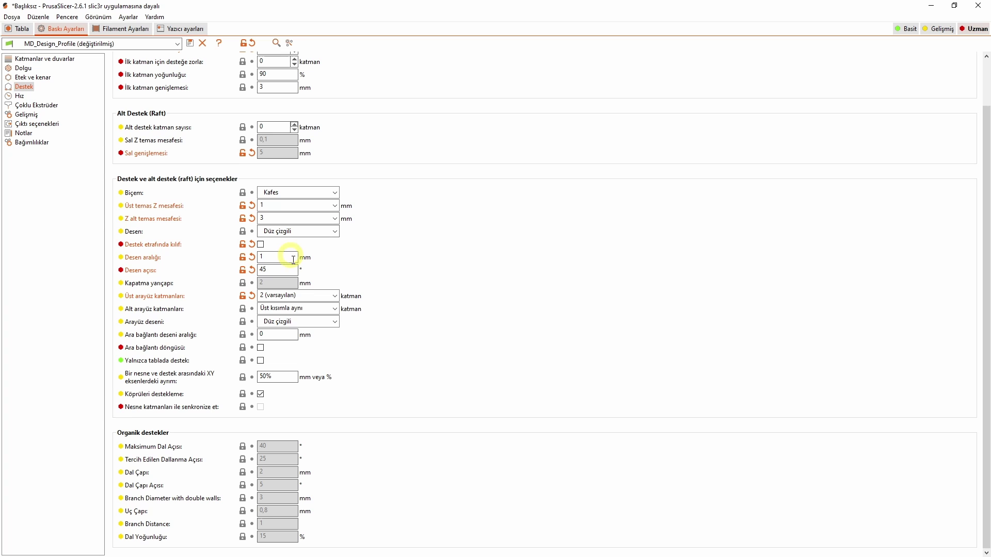
left_click(335, 296)
left_click(274, 305)
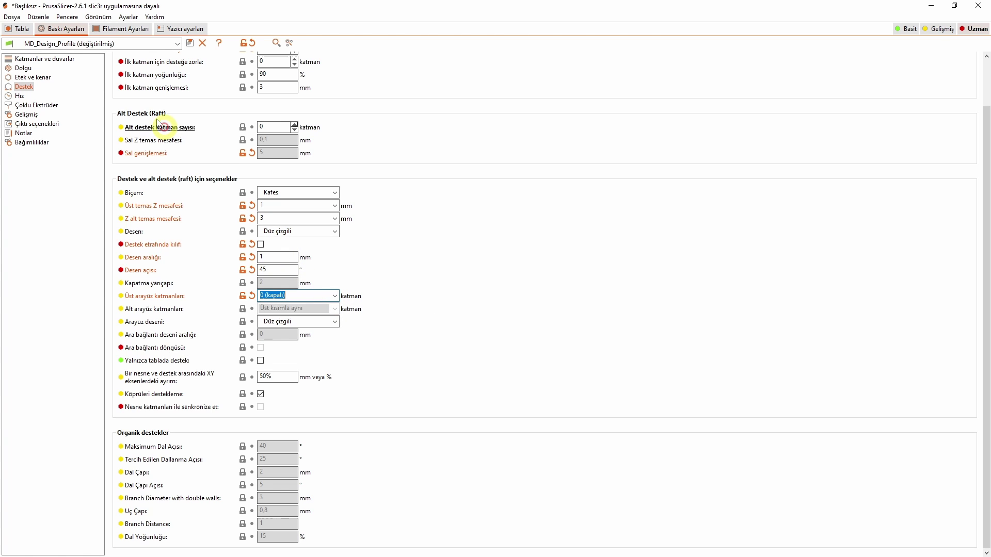
left_click(21, 29)
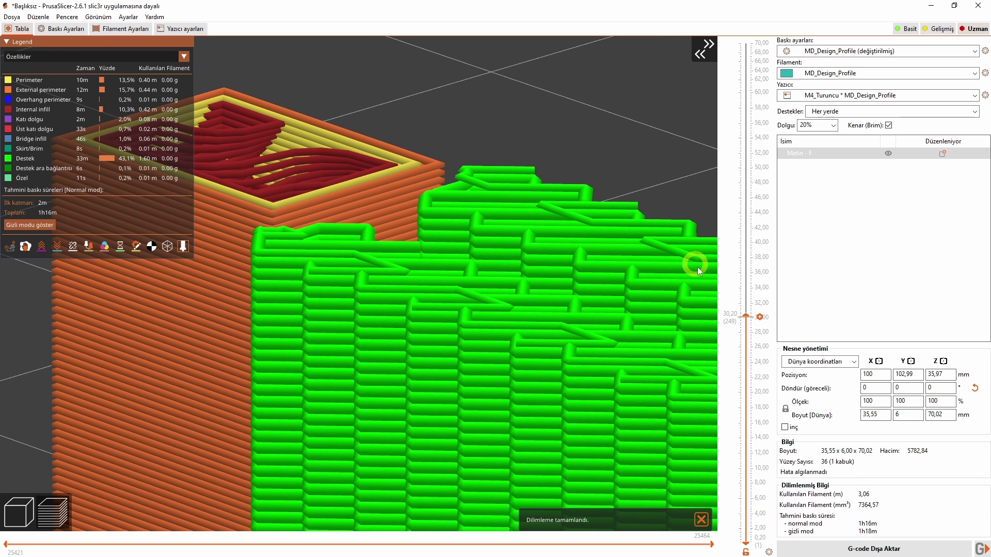
Step through the layers between about 30 and 31 mm to examine the support top without interface layers.
scroll(746, 315, "up", 5)
scroll(747, 317, "down", 1)
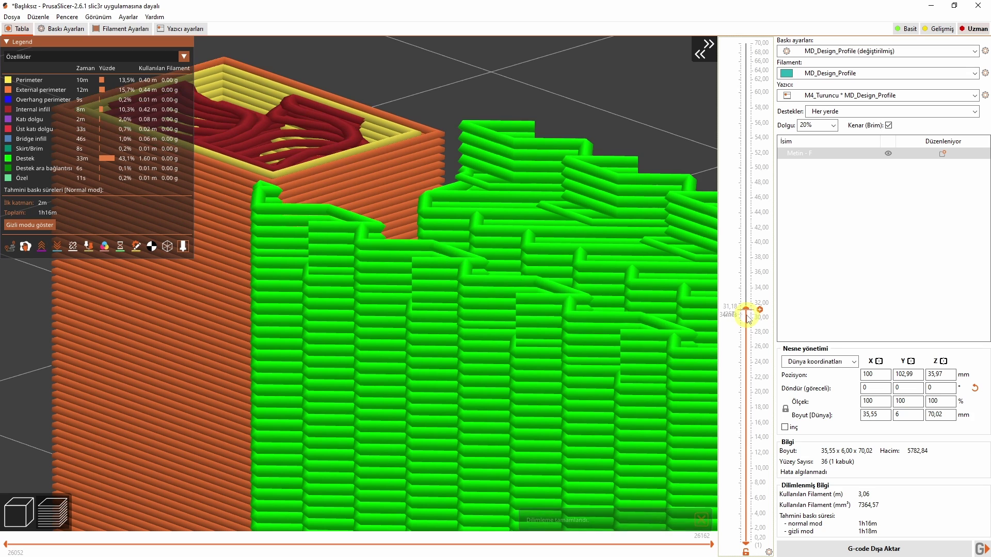
scroll(747, 317, "up", 2)
scroll(747, 317, "down", 2)
scroll(747, 317, "up", 1)
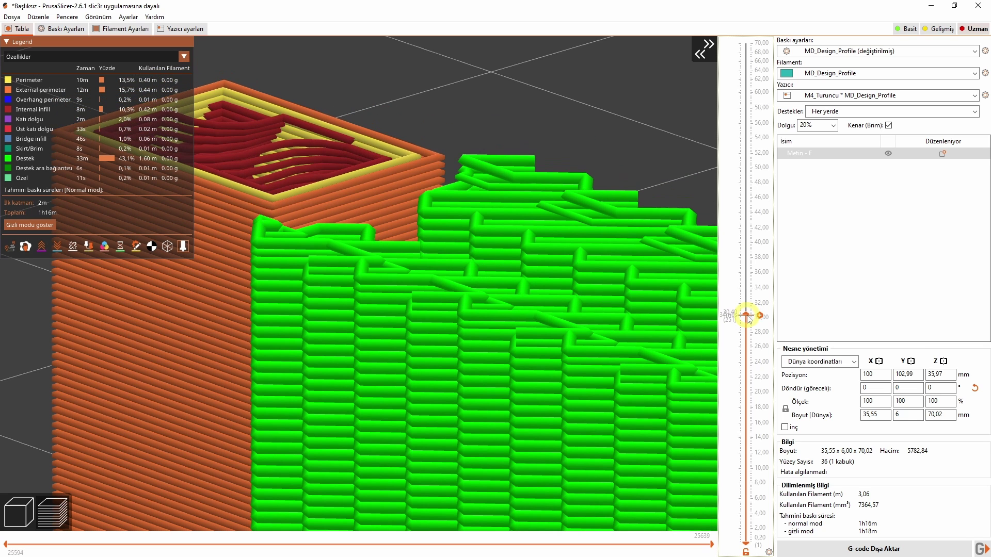
scroll(748, 318, "down", 1)
Set the top interface layers (Üst arayüz katmanları) to 3 (ağır) and review the choices for the bottom interface layers (Alt arayüz katmanları).
left_click(61, 29)
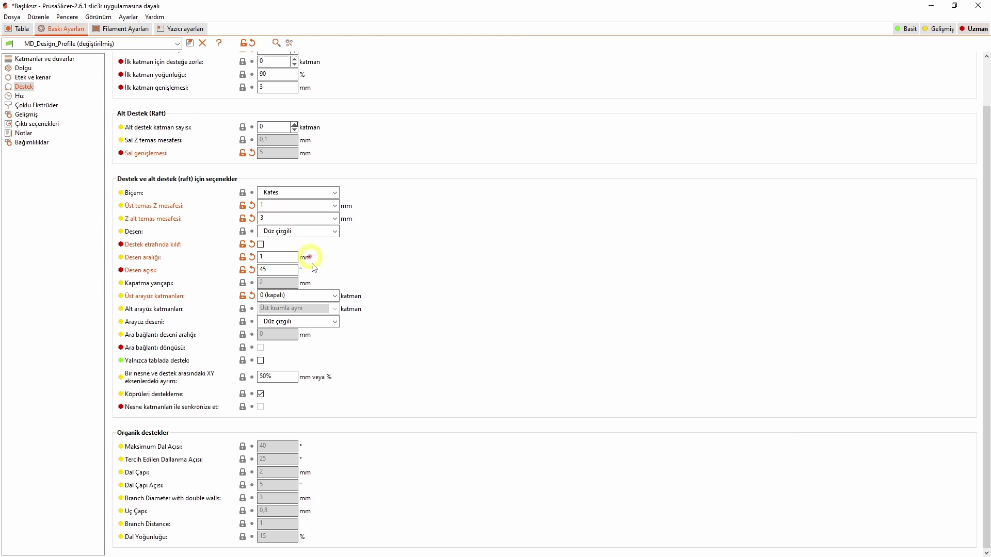
left_click(332, 296)
left_click(308, 336)
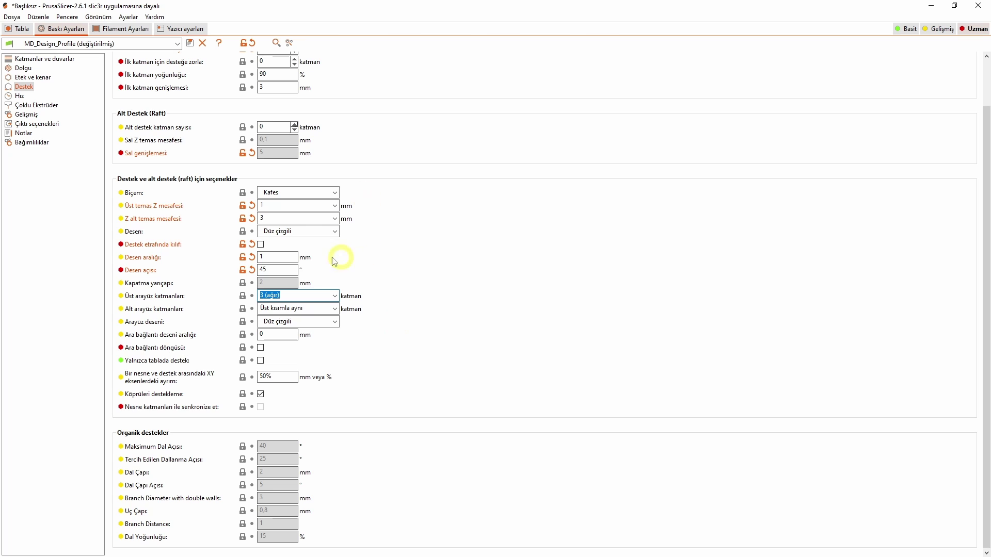
mouse_move(162, 225)
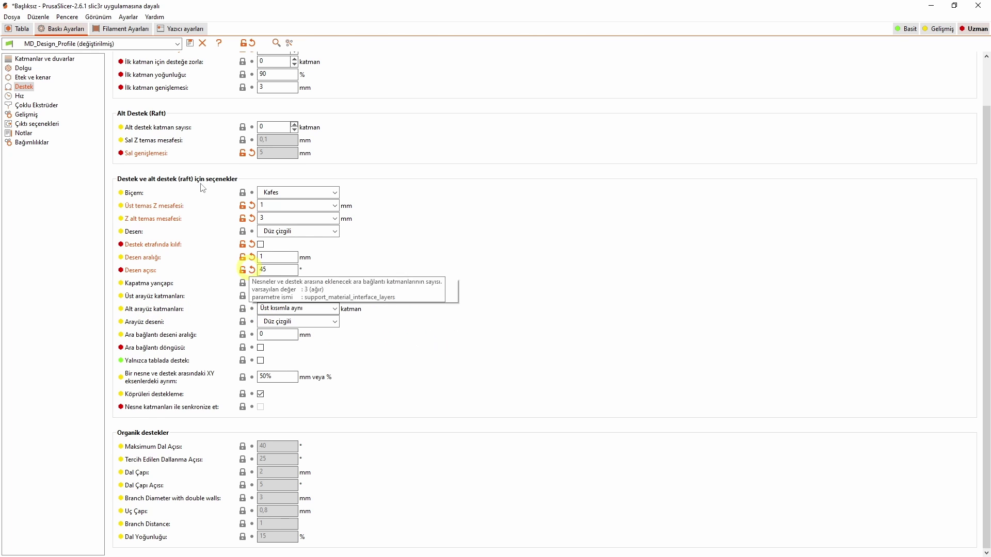
left_click(61, 30)
left_click(333, 308)
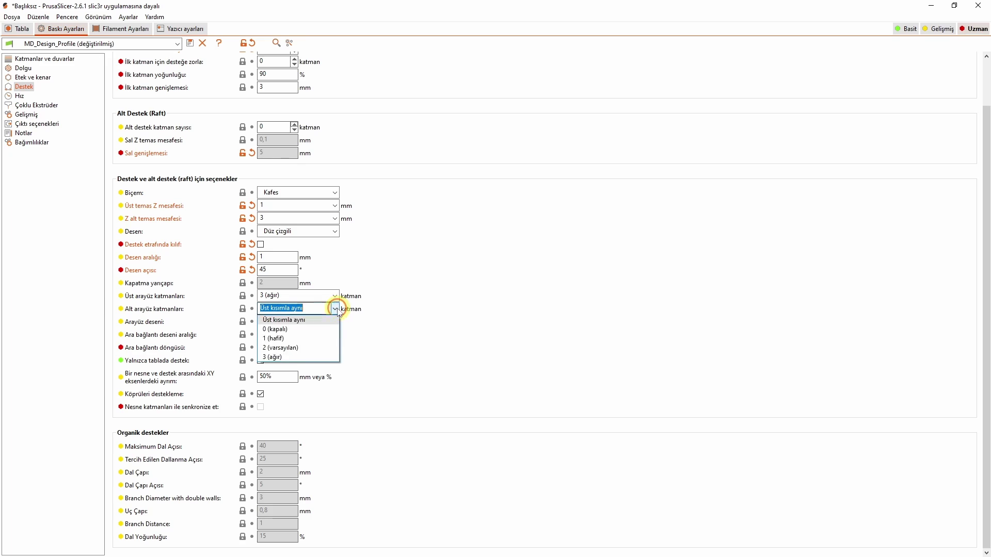
left_click(390, 346)
Reslice the letter F and view its front to inspect the support interface bands.
left_click(24, 31)
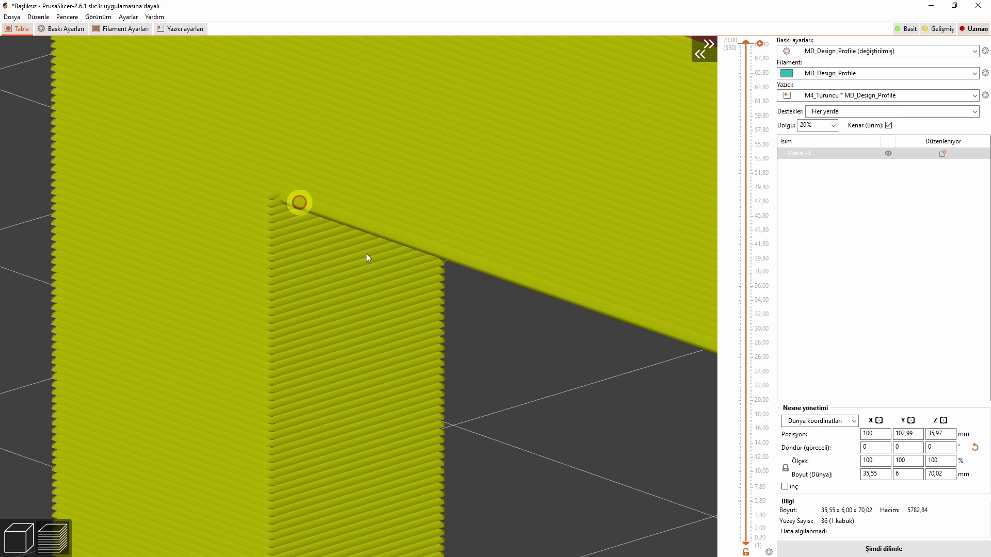
scroll(527, 400, "down", 3)
left_click(823, 548)
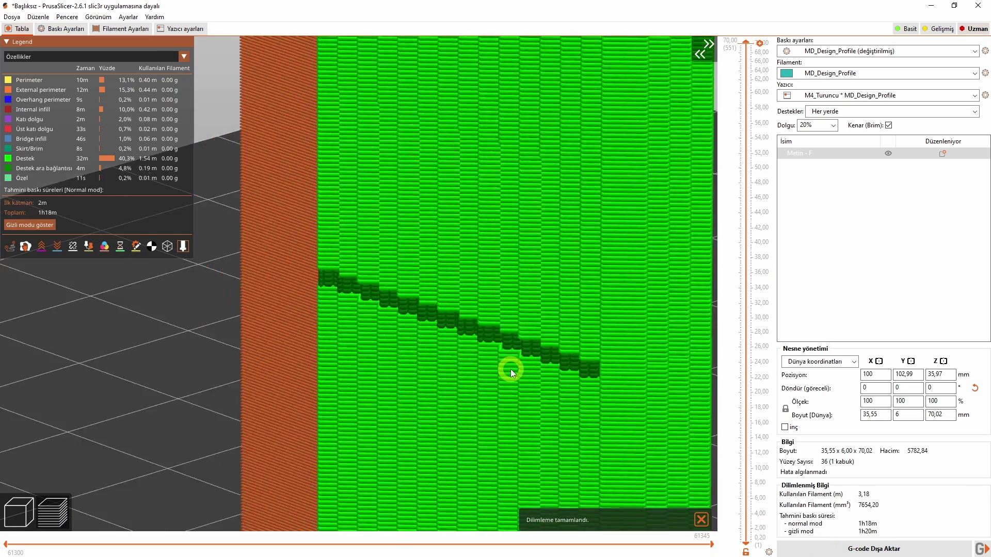
key("1")
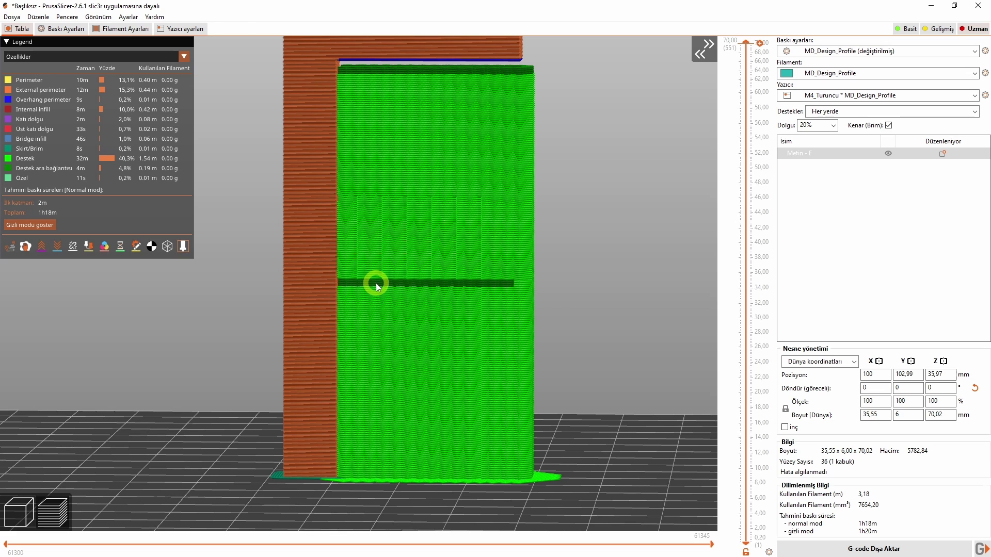
Lower the layer preview to 30.60 mm and raise it to 42.60 mm to examine the straight-line support interface in isometric view.
left_click_drag(745, 41, 741, 325)
key("0")
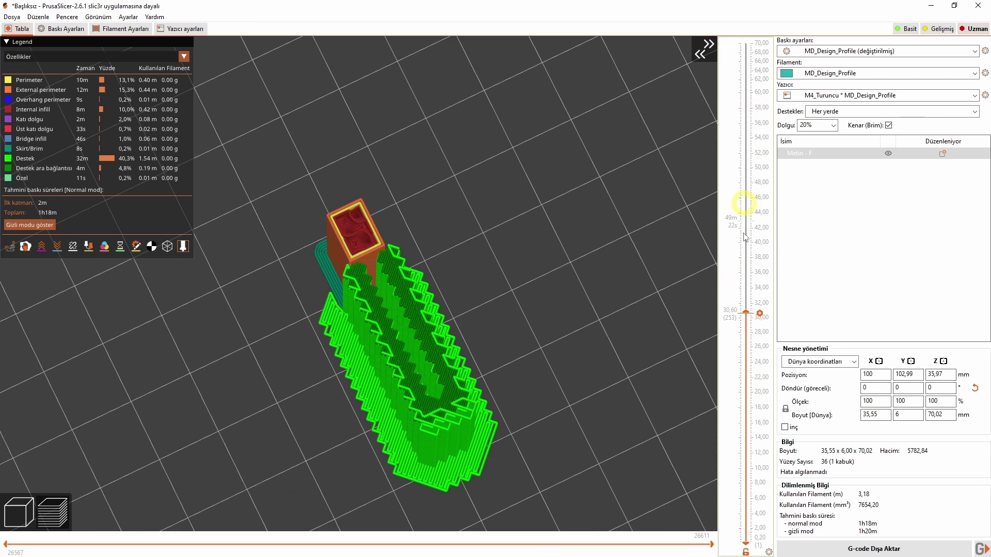
left_click(736, 237)
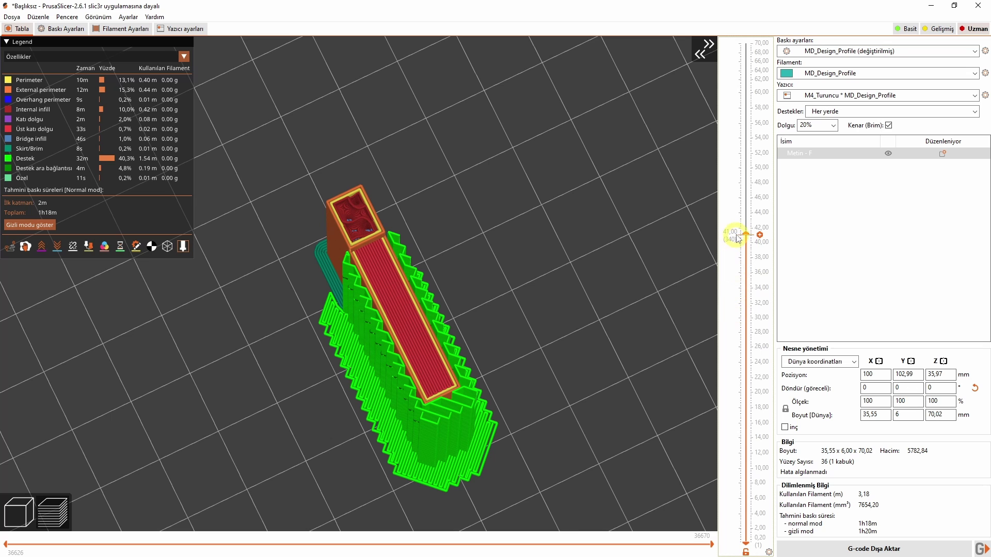
left_click_drag(746, 234, 745, 227)
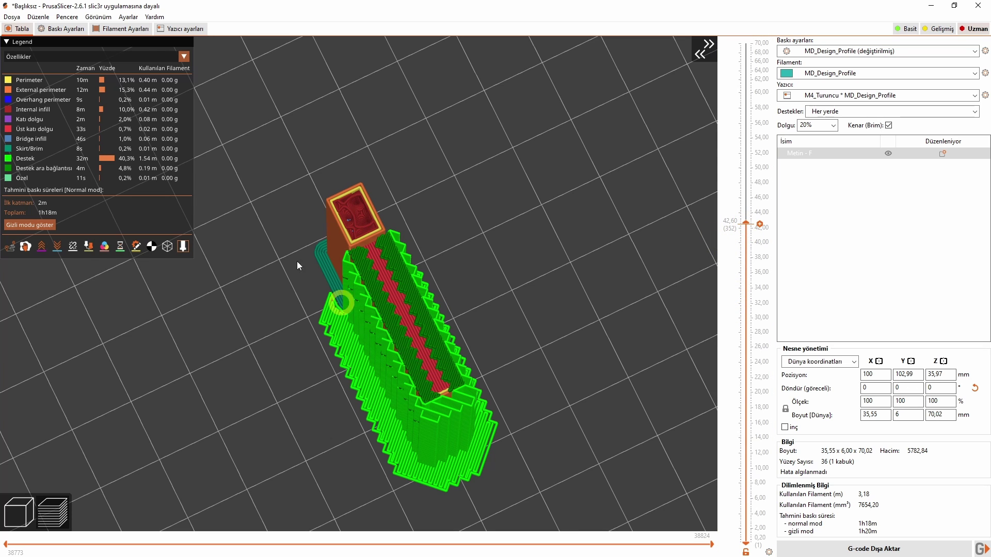
Set the interface pattern (Arayüz deseni) to Ortak merkezli and reslice the letter F.
left_click(72, 38)
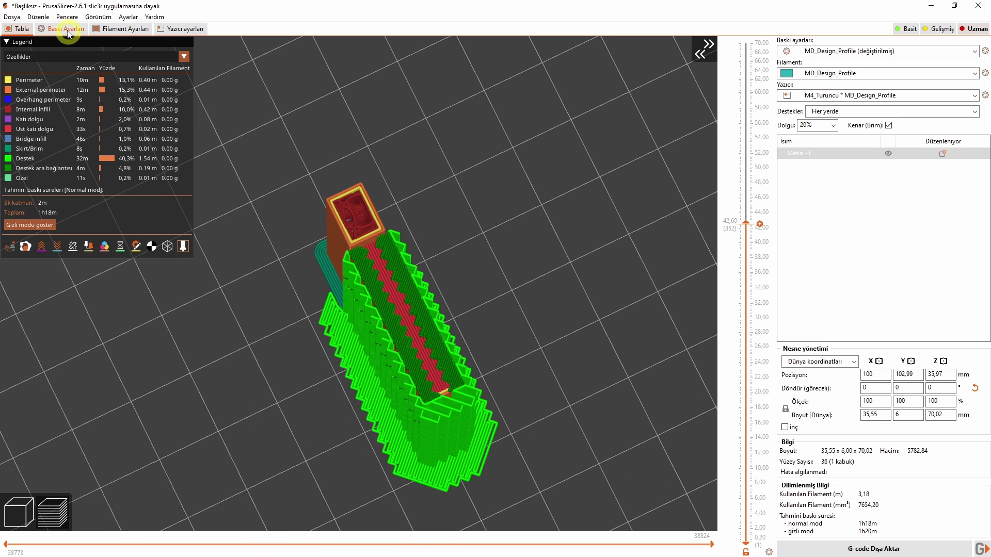
left_click(68, 31)
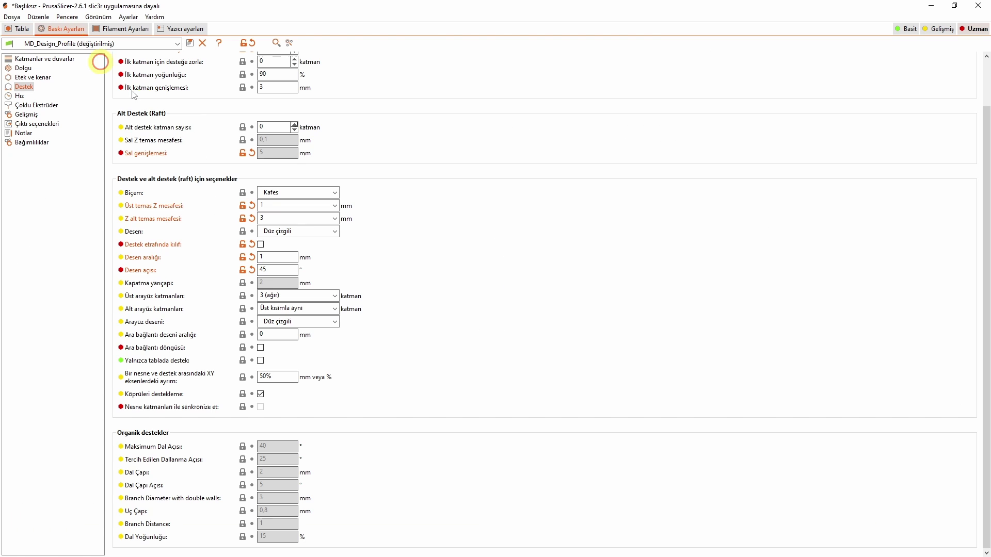
left_click(279, 323)
left_click(287, 345)
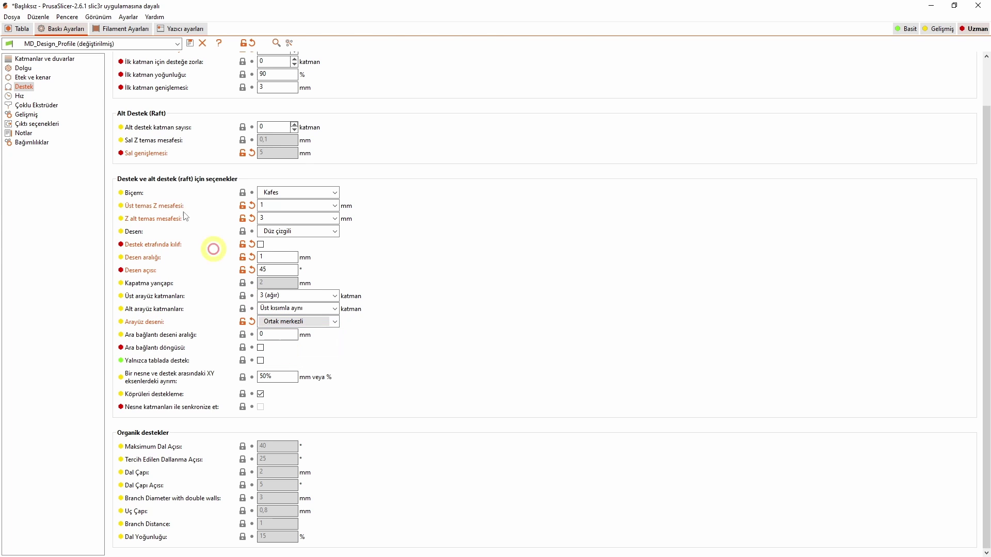
left_click(18, 29)
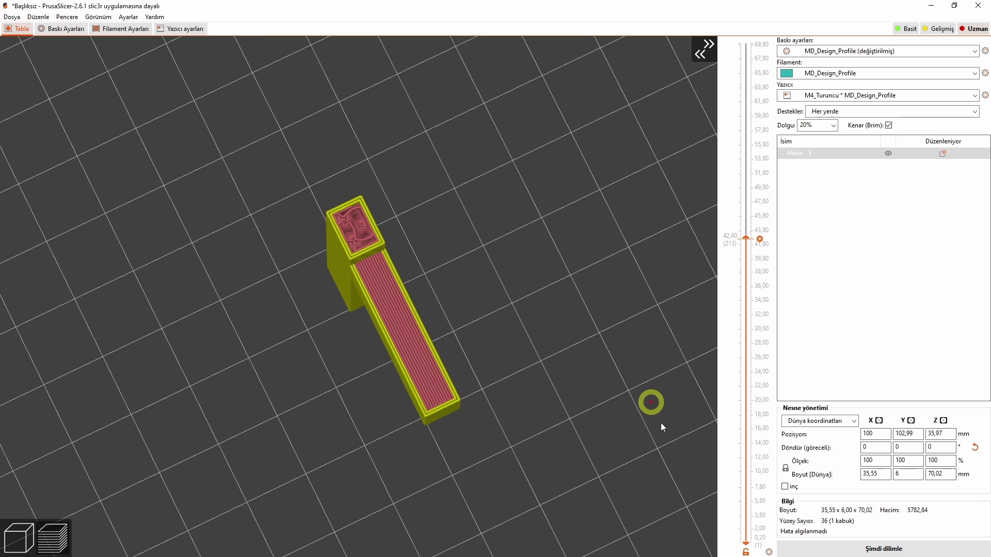
key("ctrl+r")
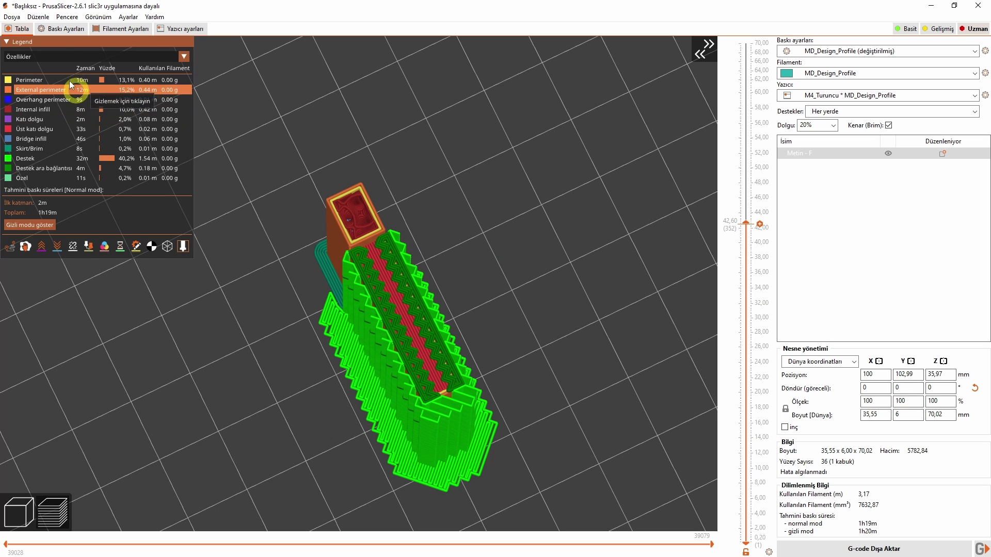
Set the interface pattern spacing (Ara bağlantı deseni aralığı) to 1 mm and reslice the letter F.
left_click(56, 30)
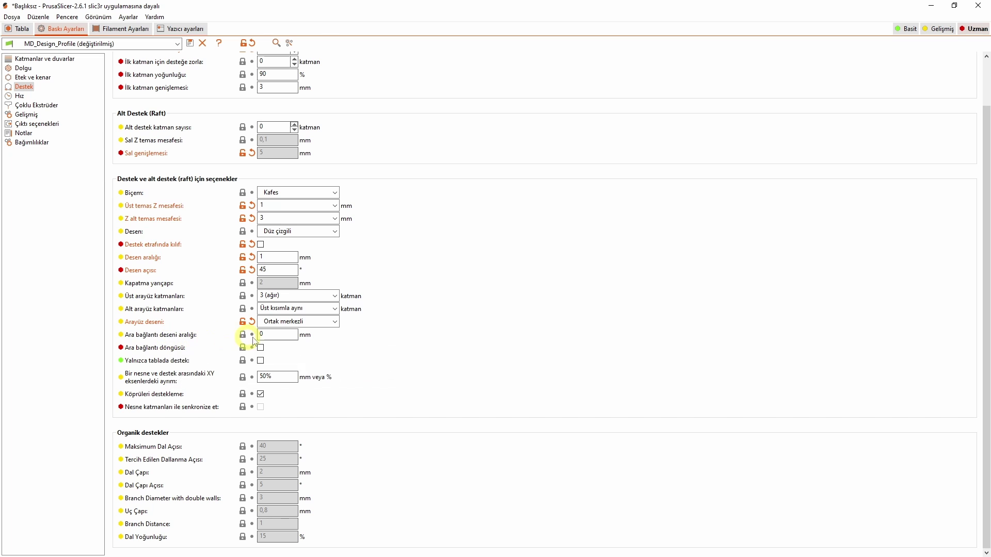
left_click(18, 29)
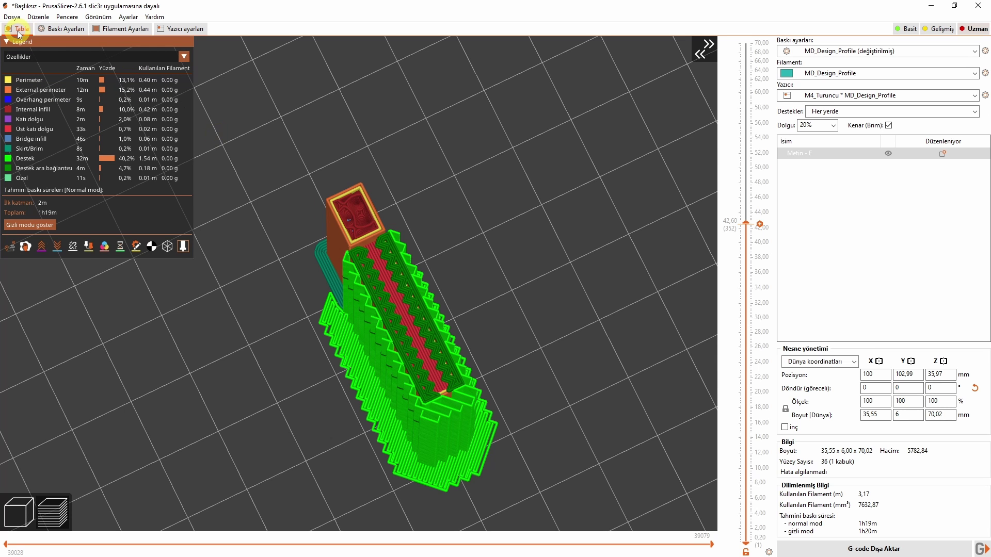
left_click(50, 31)
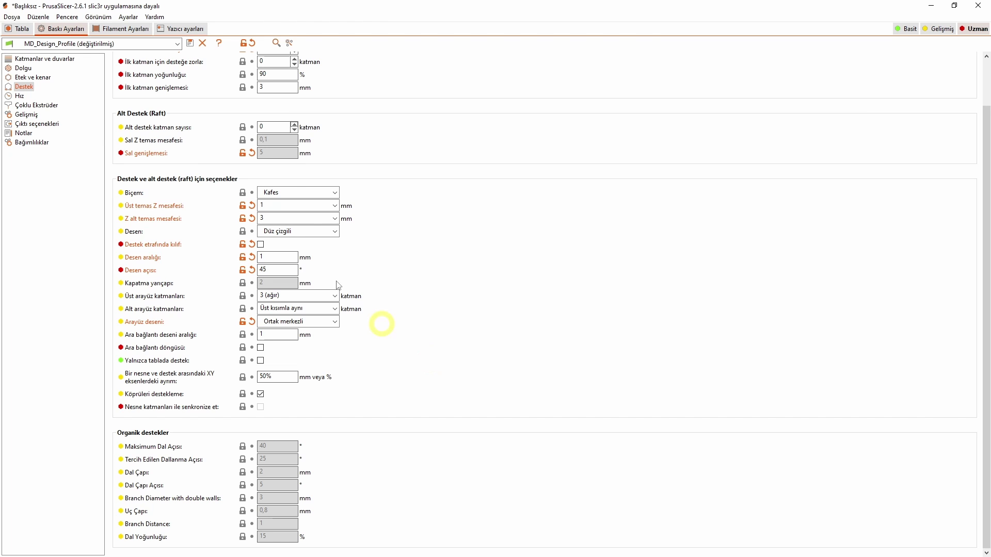
left_click(18, 29)
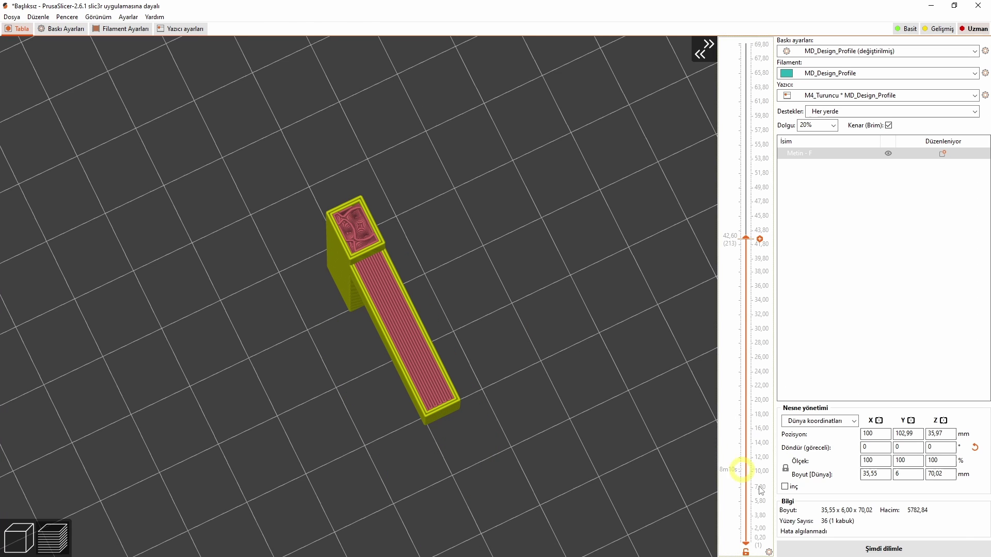
left_click(836, 548)
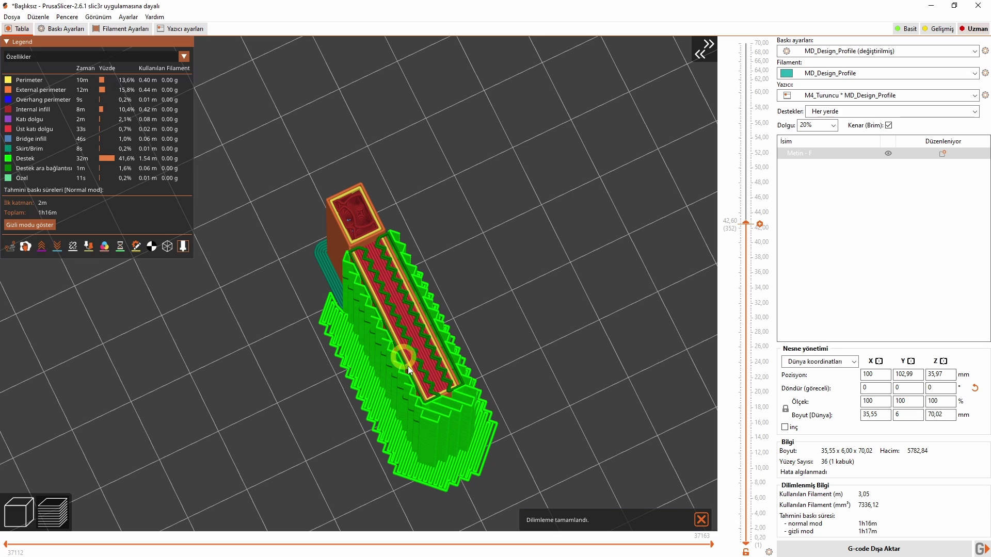
Reset the interface pattern spacing to 0 mm, enable interface loops (Ara bağlantı döngüsü) and reslice the letter F.
left_click(67, 30)
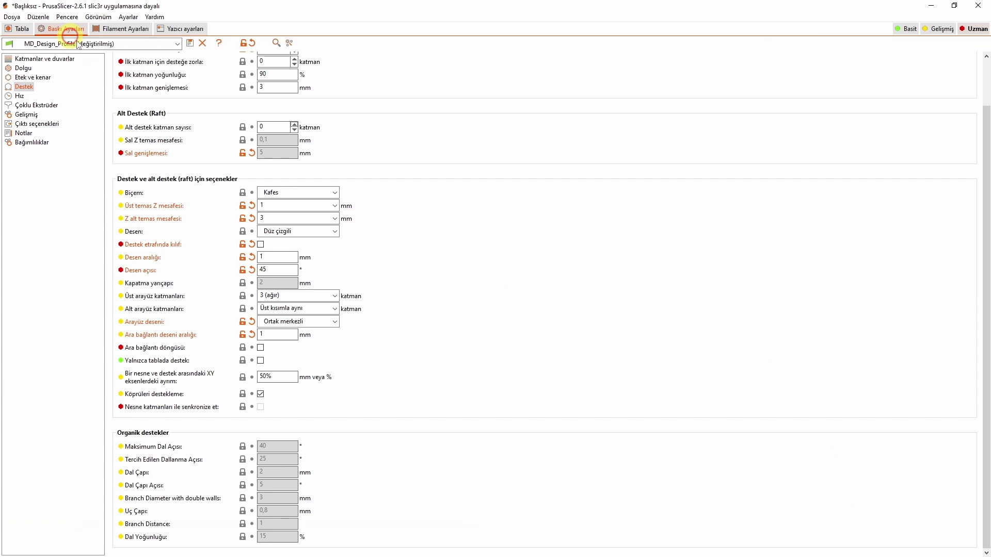
left_click(242, 335)
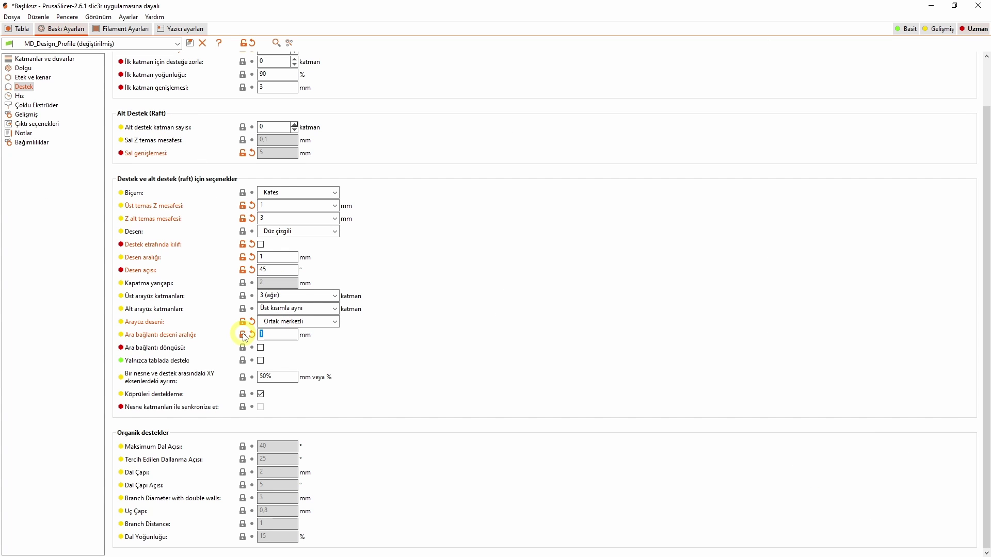
left_click(260, 349)
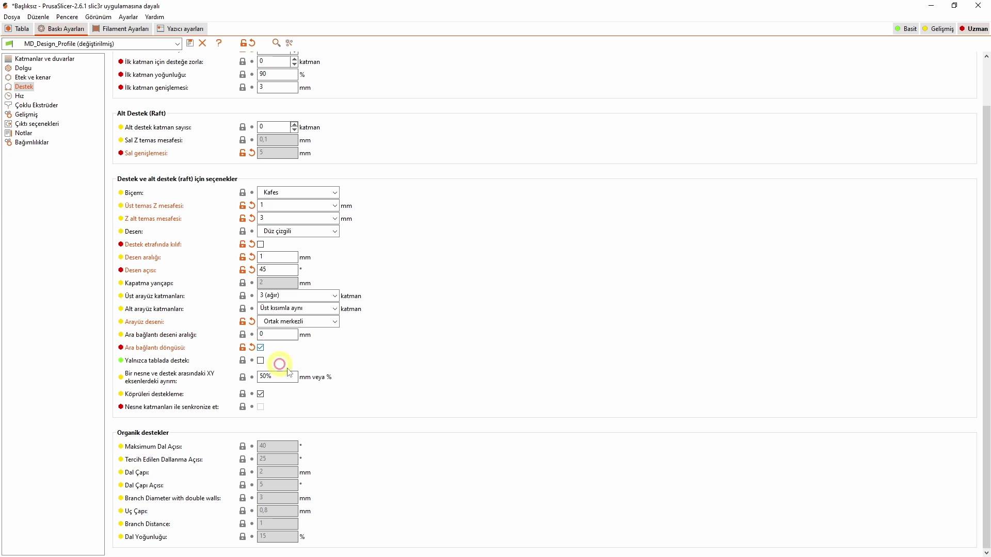
mouse_move(180, 350)
left_click(18, 28)
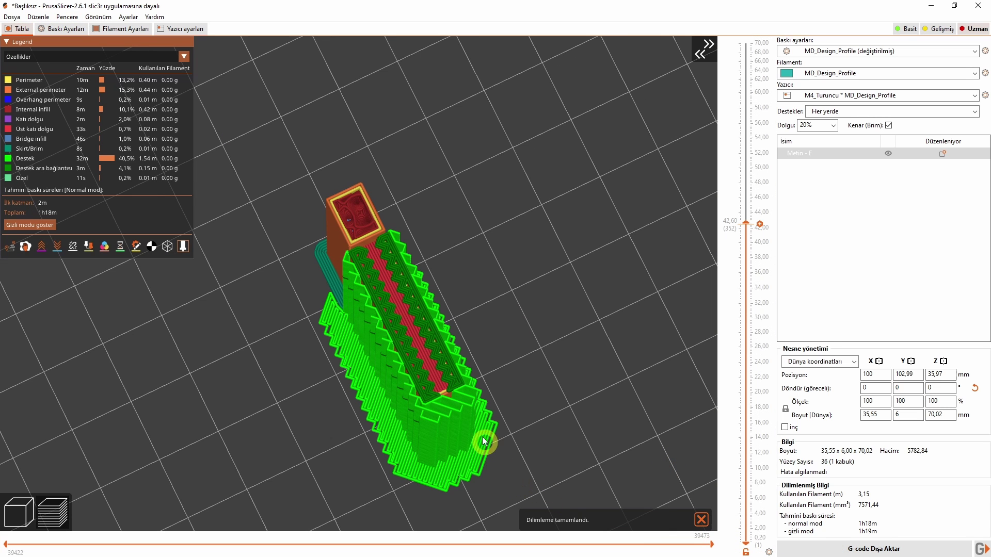
Step the layer preview up to 61.20 mm to examine the looped support interface beneath the top arm.
key("Up")
key("Up")
key("Up")
key("Up")
key("Up")
key("Up")
key("Up")
key("Up")
key("Up")
key("Up")
key("Up")
key("Up")
key("Up")
key("Up")
key("Up")
key("Up")
key("Up")
key("Up")
key("Up")
key("Up")
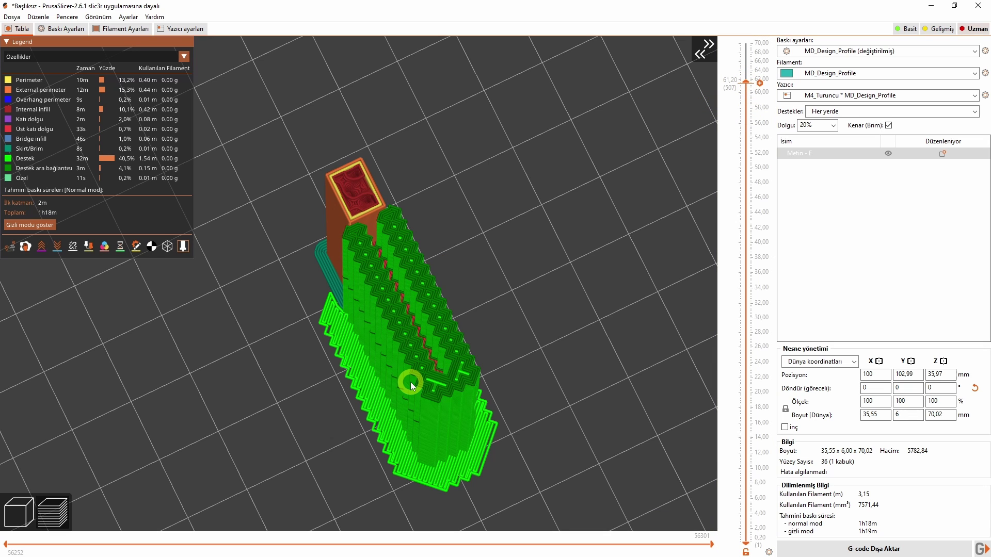
Restrict the supports (Destekler) to Yalnızca tablada destek and reslice the letter F.
key("ctrl+2")
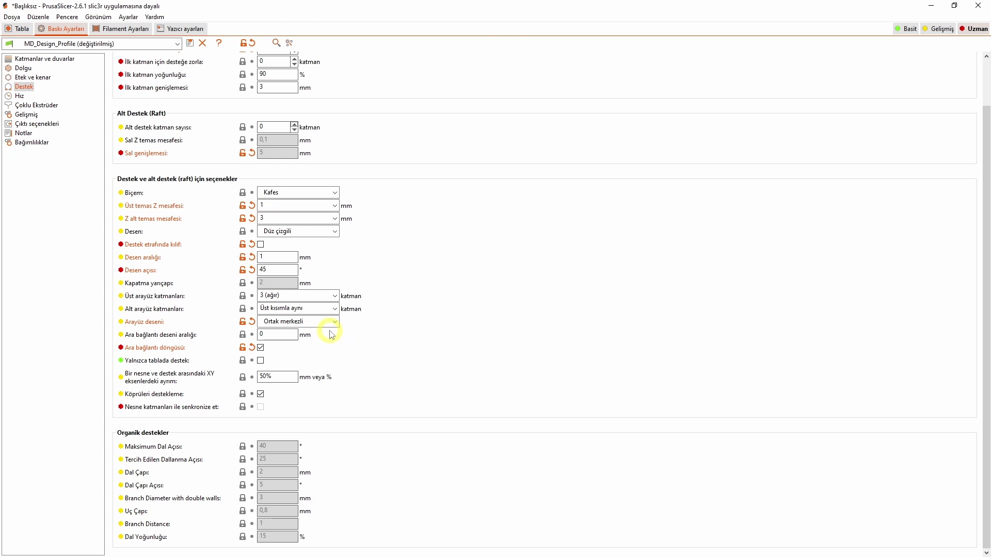
left_click(23, 32)
left_click(877, 112)
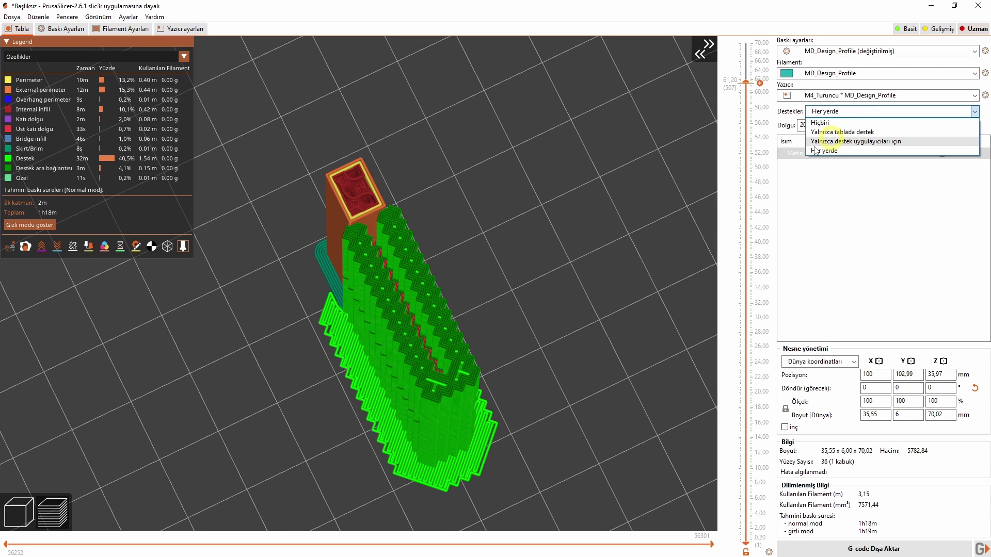
left_click(605, 466)
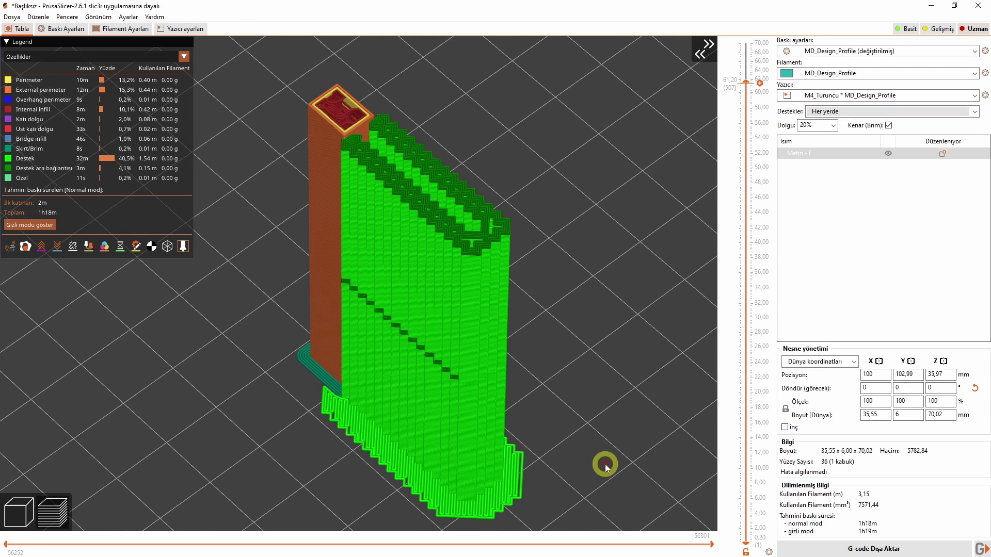
left_click(826, 112)
left_click(842, 158)
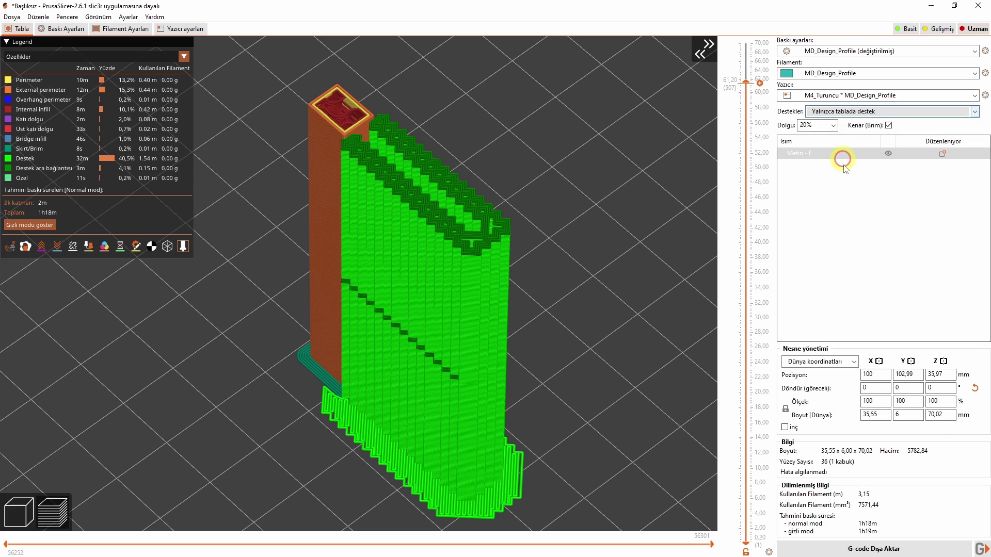
left_click(570, 489)
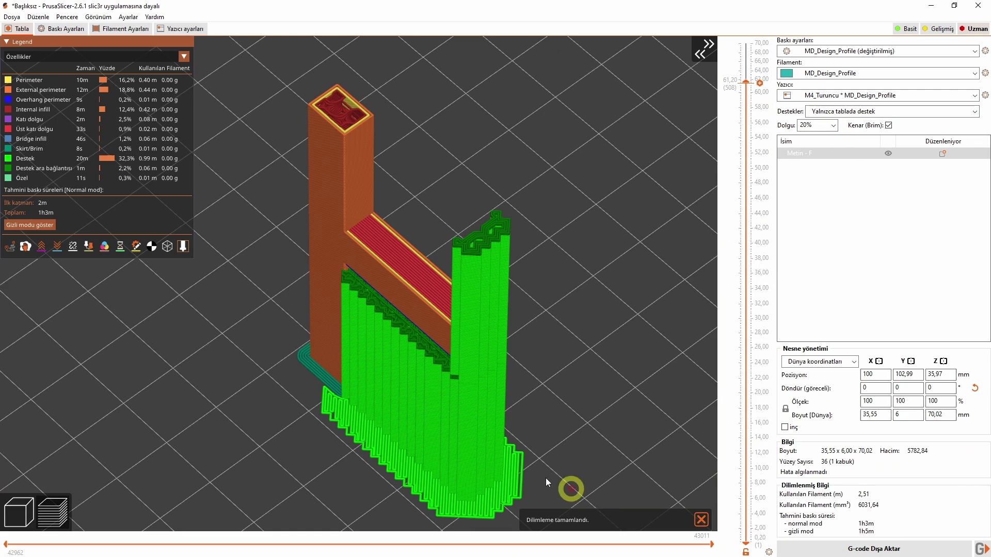
Raise the layer preview to 70.00 mm and examine the build-plate-only supports under both arms of the F.
left_click_drag(546, 478, 559, 410)
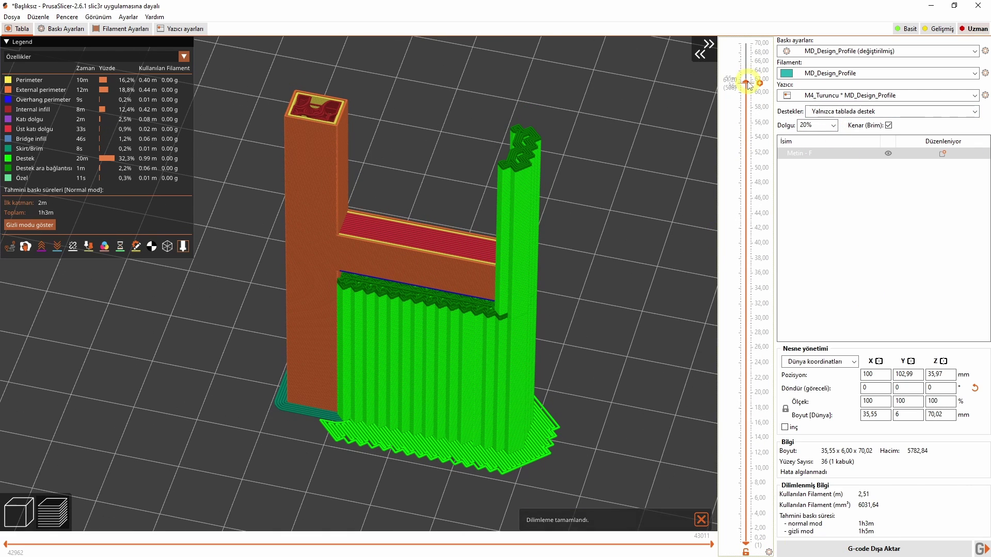
left_click_drag(747, 83, 746, 41)
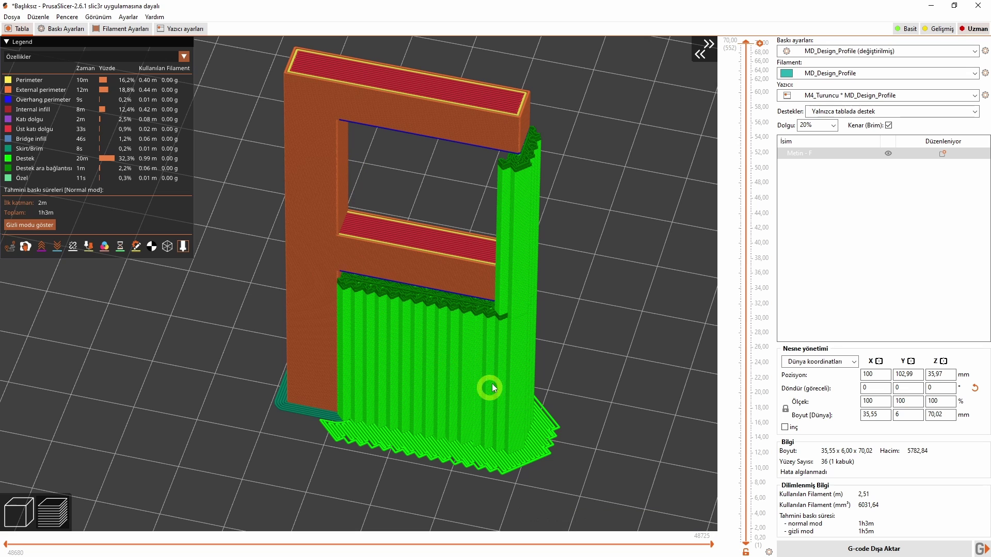
left_click_drag(502, 338, 378, 230)
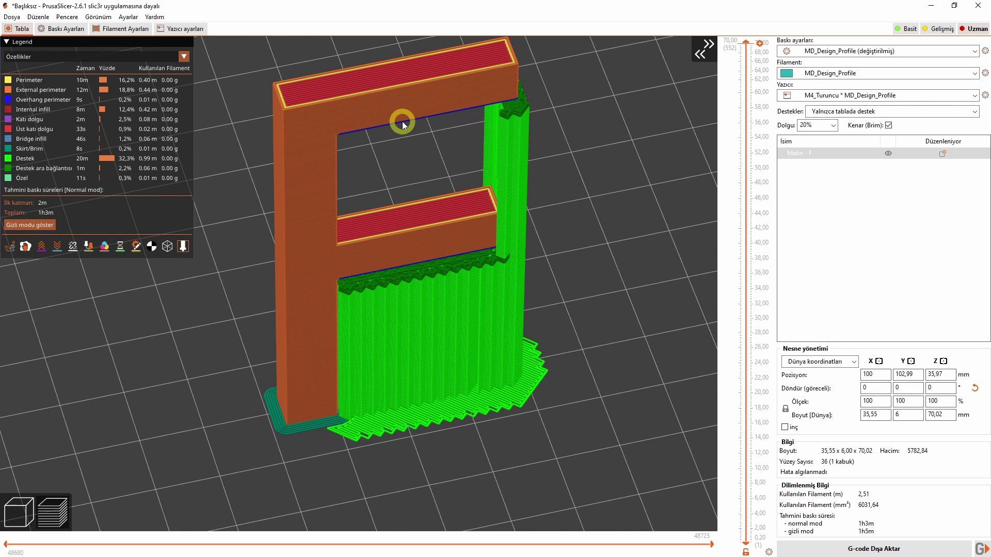
Review the object-to-support XY separation setting and examine the gap between the F and its supports in the front view.
left_click(63, 29)
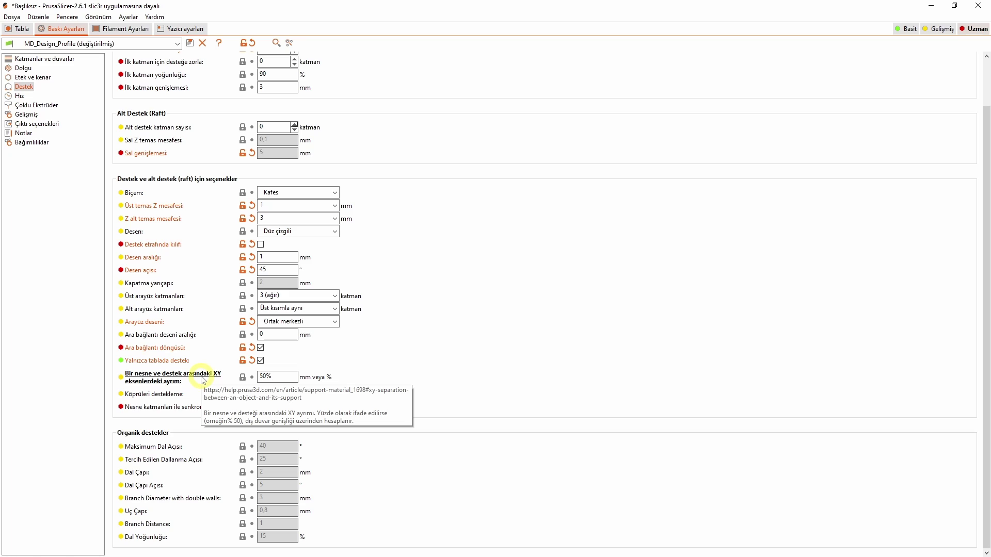
left_click(22, 29)
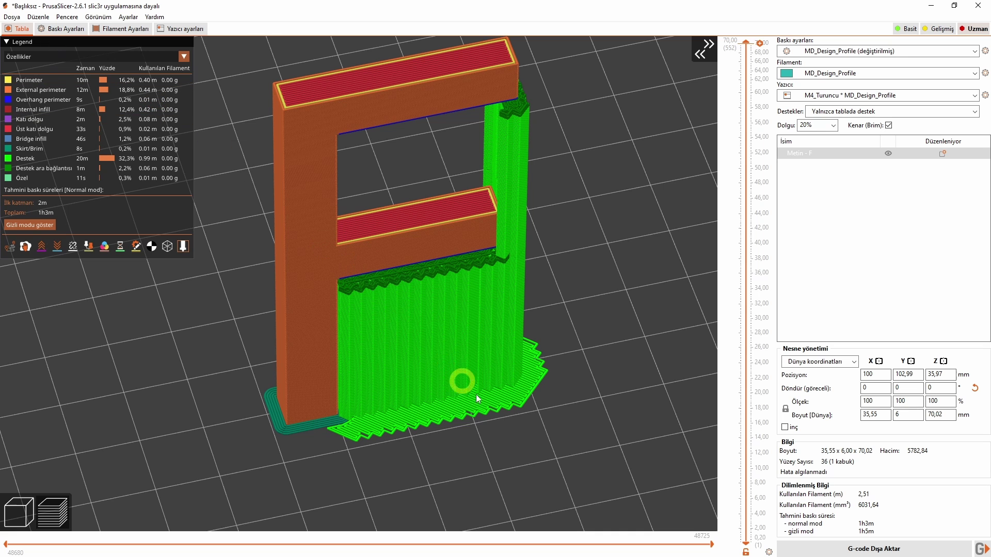
scroll(482, 401, "up", 3)
key("1")
scroll(482, 379, "up", 4)
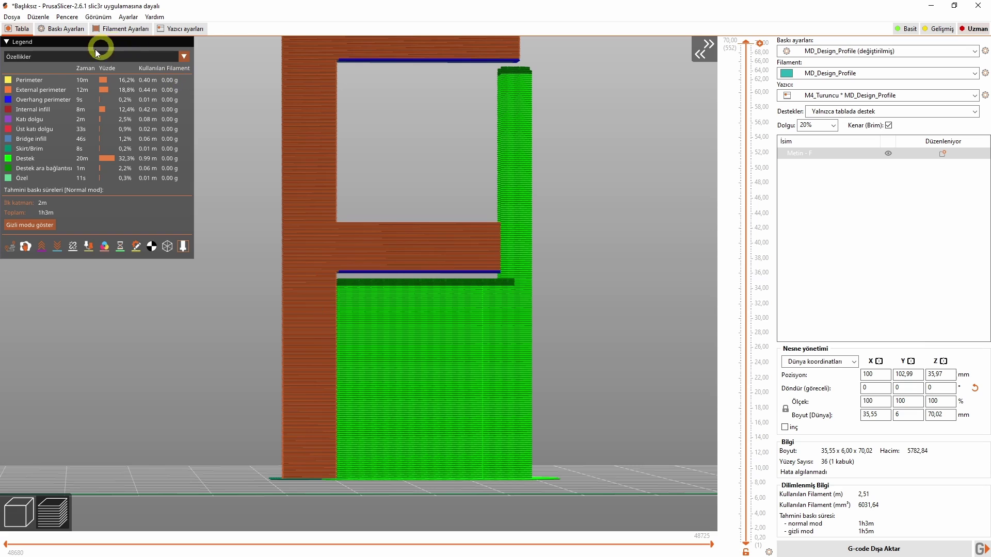
Try to set the XY separation between the object and its support to 80.
left_click(61, 28)
double_click(266, 376)
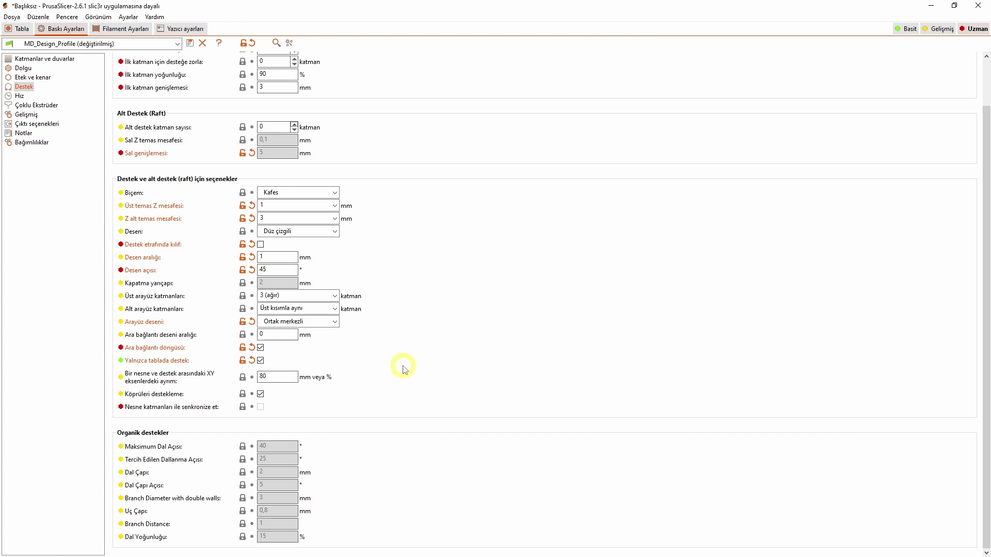
left_click(298, 389)
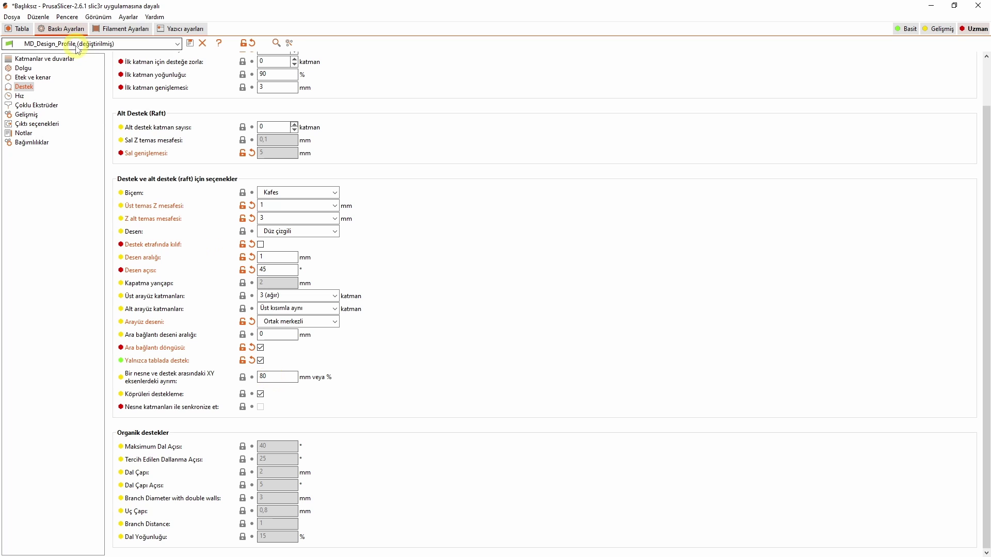
double_click(269, 381)
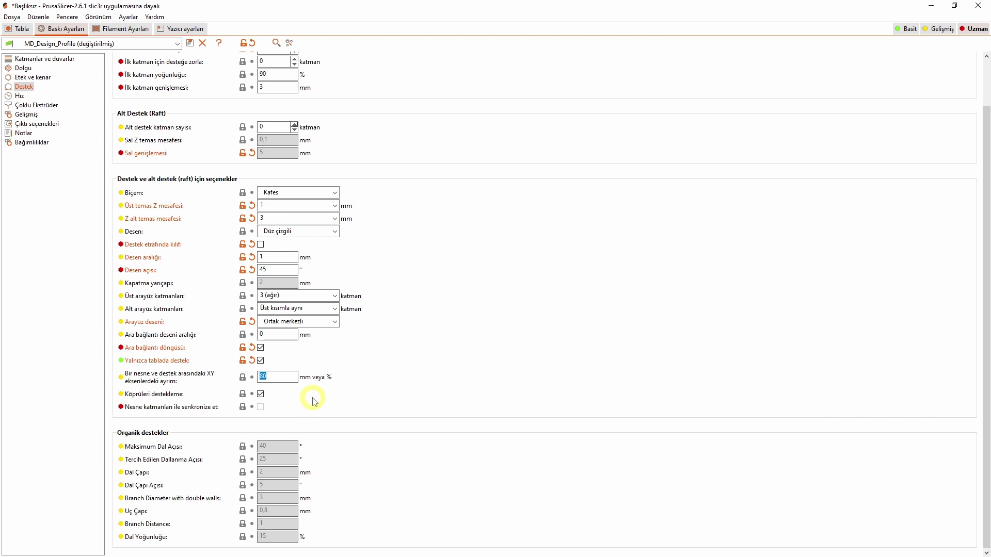
Check the perimeter generator (Çevre oluşturucu) options in the Katmanlar ve duvarlar settings without changing them.
left_click(44, 58)
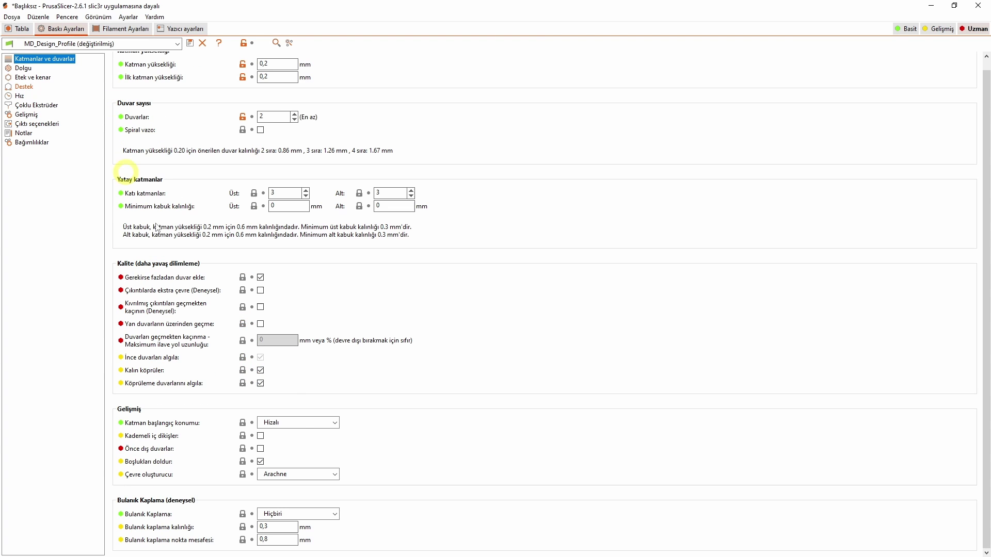
left_click(282, 475)
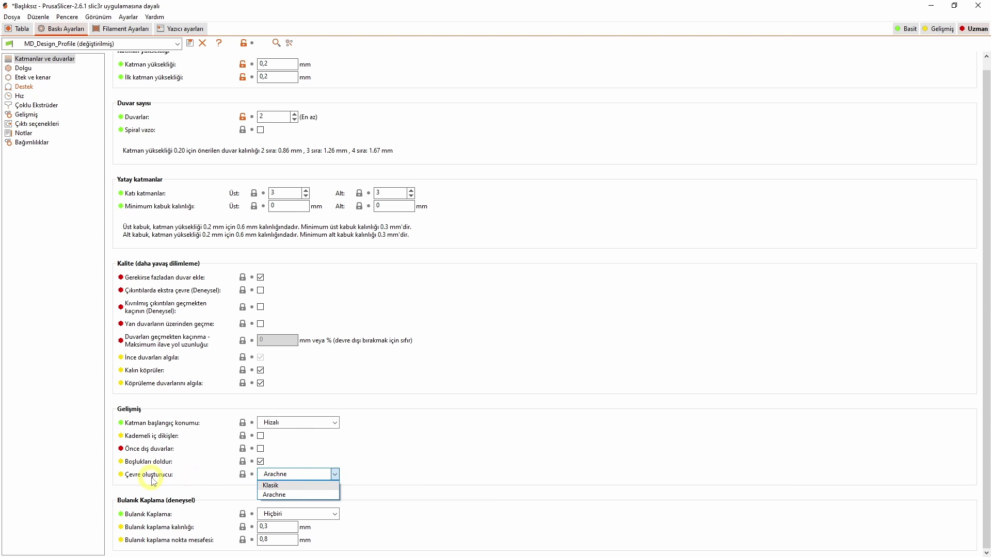
left_click(422, 447)
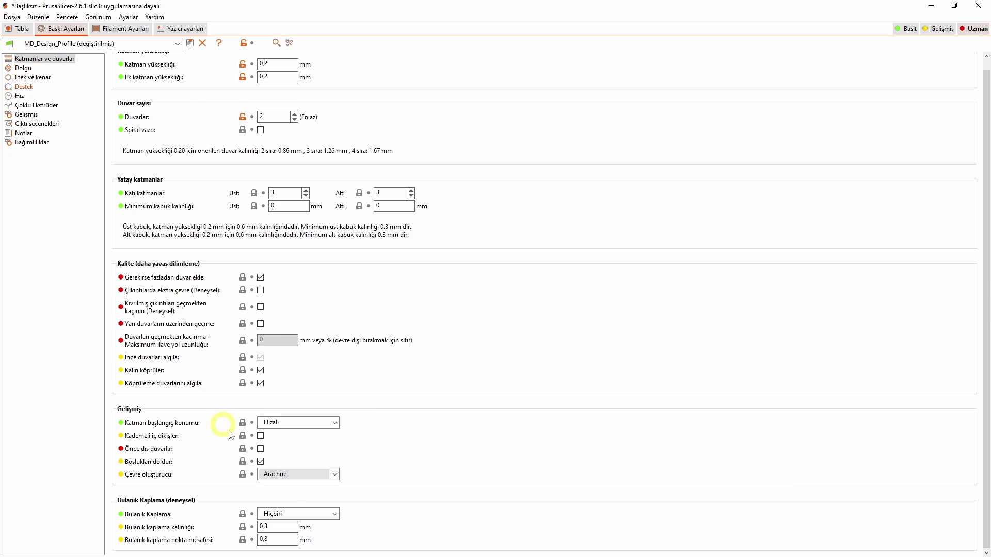
Set the XY separation between the object and its support to 5 mm and reslice the letter F.
left_click(24, 86)
left_click(277, 420)
double_click(277, 419)
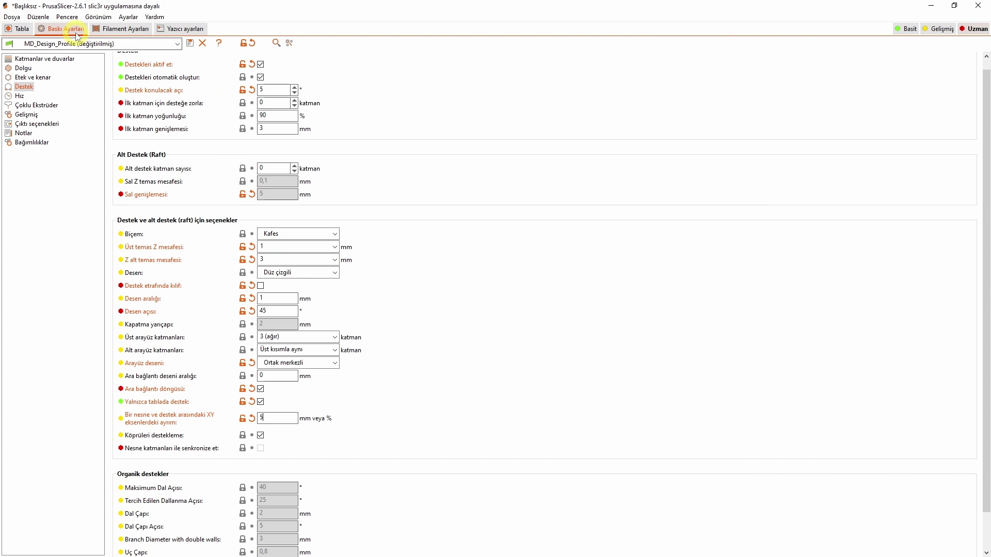
left_click(20, 28)
left_click(851, 552)
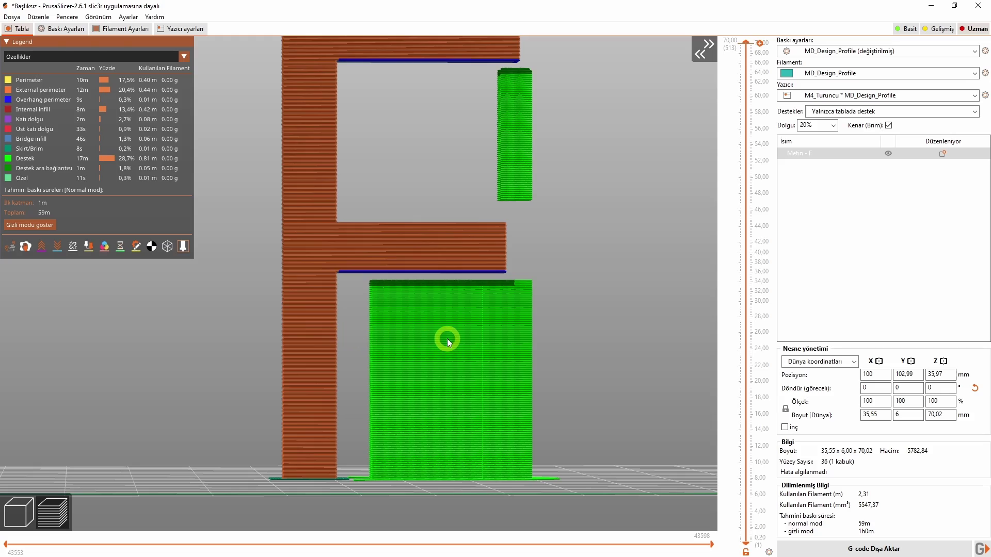
left_click_drag(418, 413, 394, 402)
Try the Organik and Rahat support styles (Biçem) to compare which support options each one enables.
key("ctrl+2")
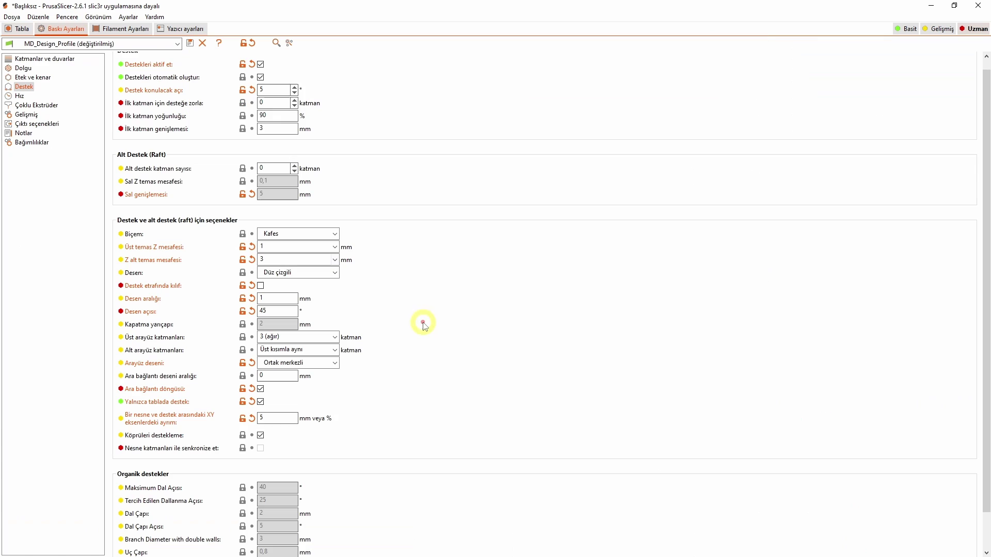
scroll(356, 361, "down", 2)
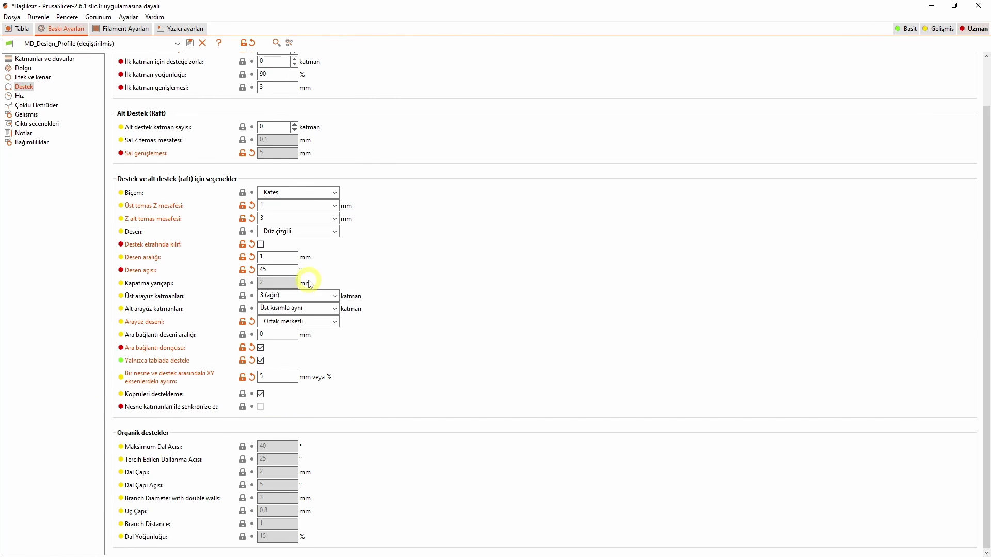
left_click(298, 194)
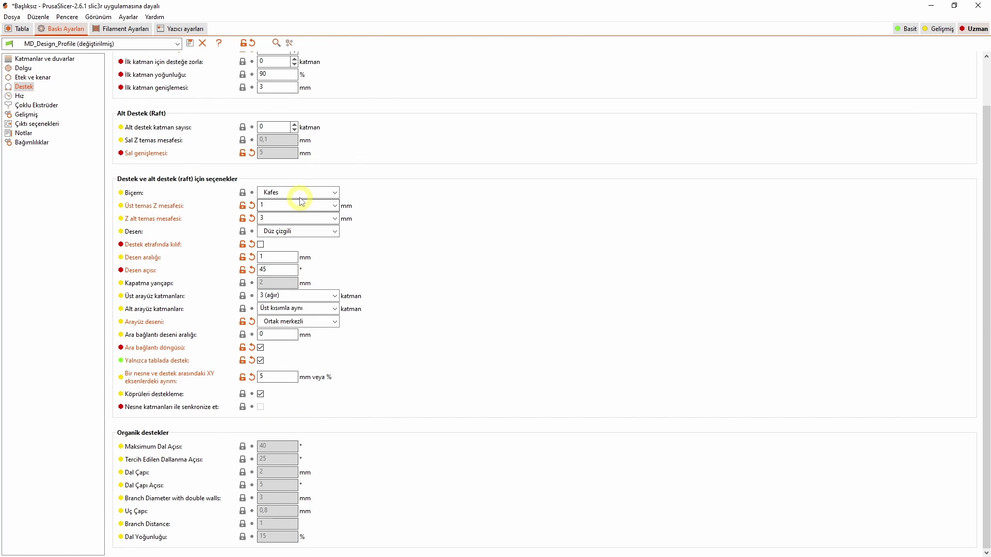
left_click(278, 213)
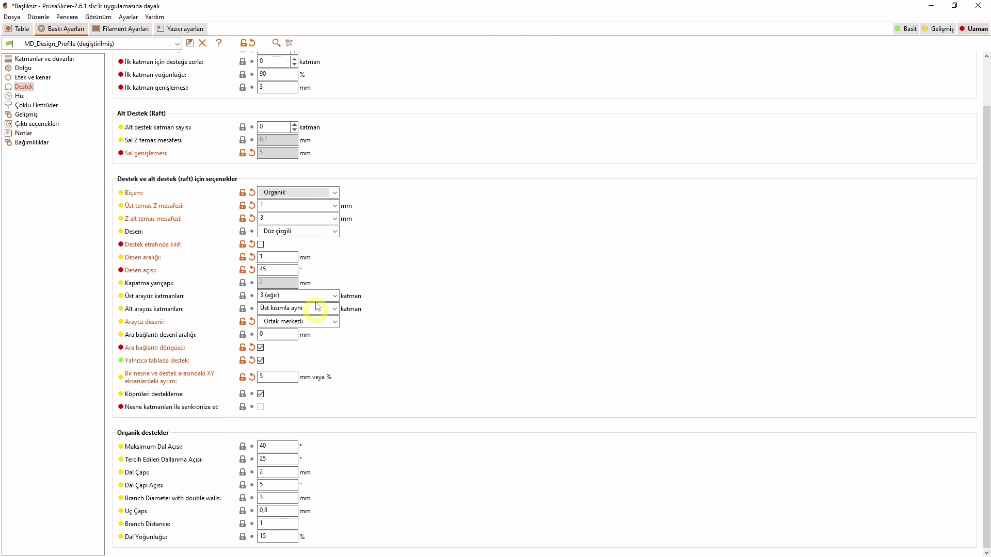
left_click(335, 193)
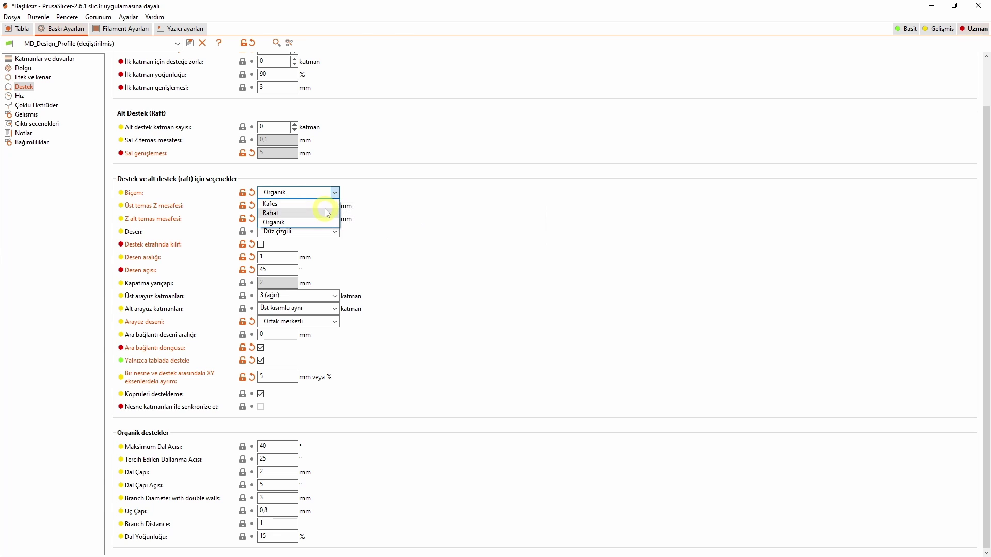
left_click(278, 212)
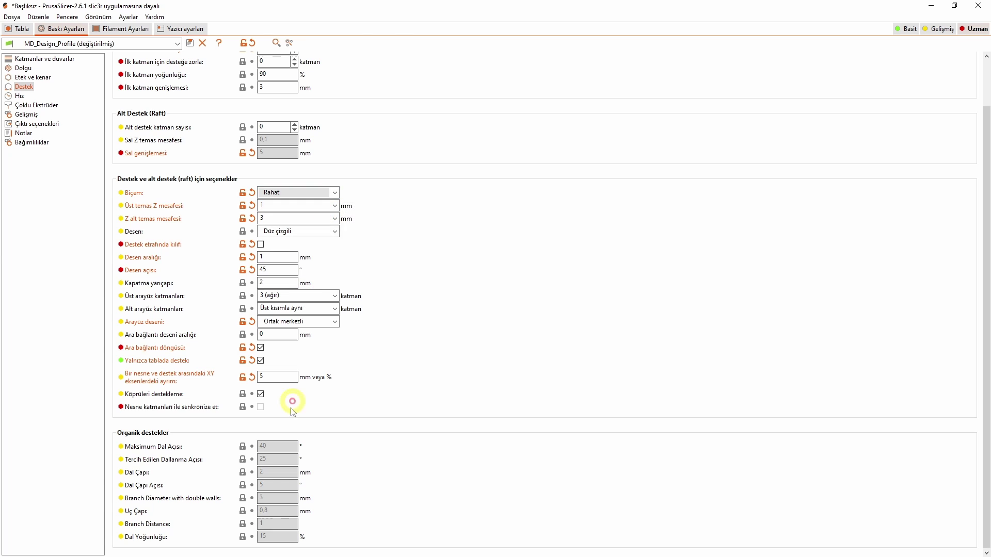
Set the support style (Biçem) to Organik, reslice the letter F and view the tree supports at an angle.
left_click(317, 193)
left_click(289, 219)
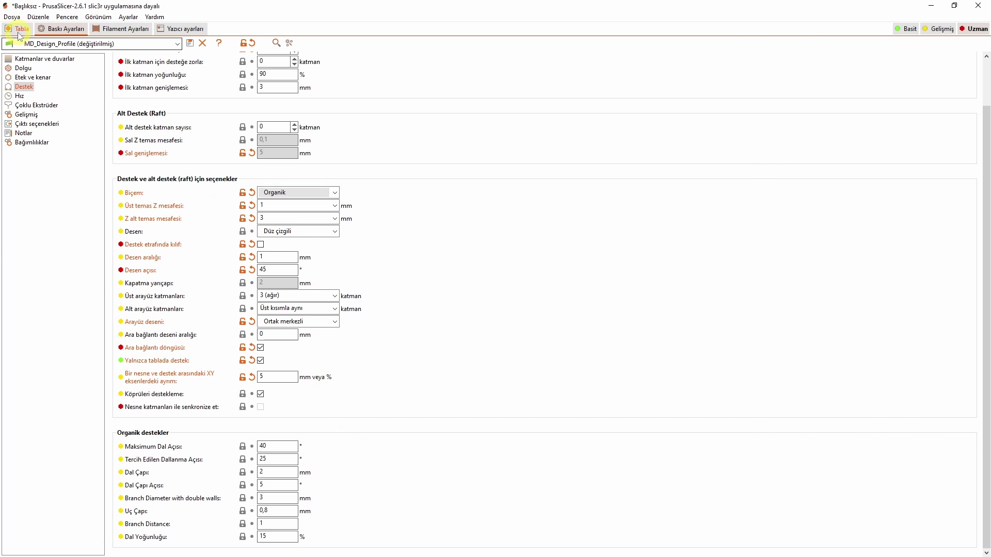
key("ctrl+1")
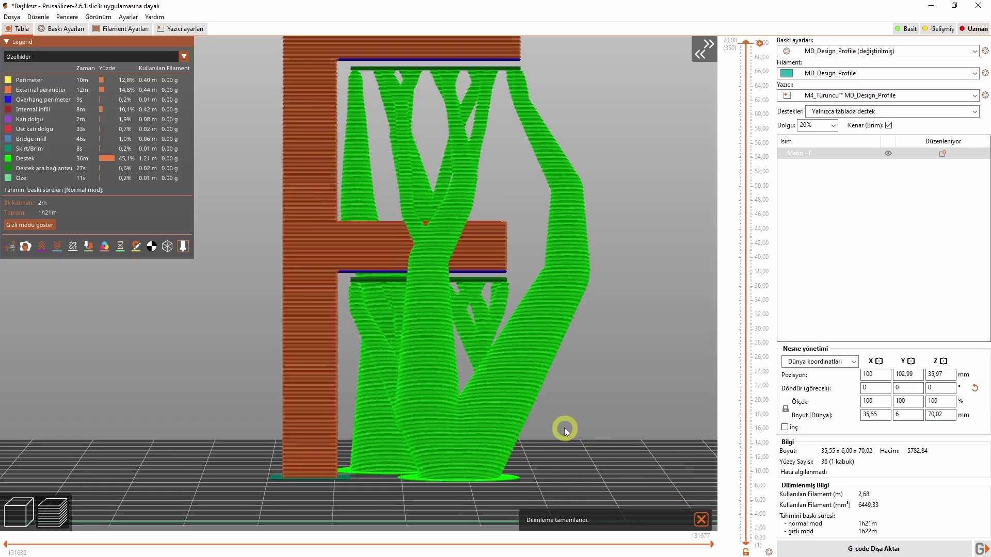
left_click_drag(564, 426, 479, 380)
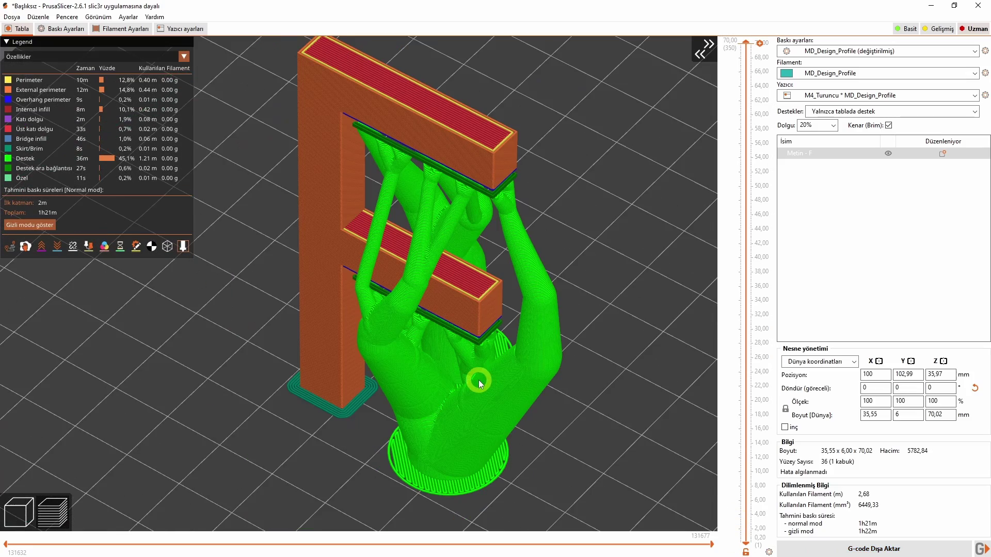
left_click(425, 208)
Set the organic supports' maximum branch angle (Maksimum Dal Açısı) to 20° and reslice the letter F.
left_click(61, 28)
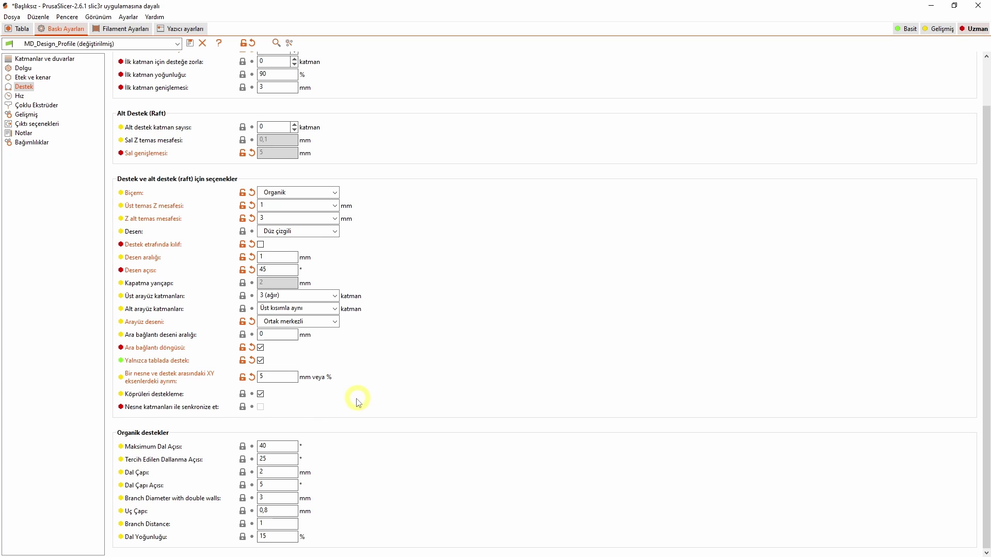
mouse_move(284, 450)
double_click(262, 446)
left_click(18, 28)
left_click(820, 555)
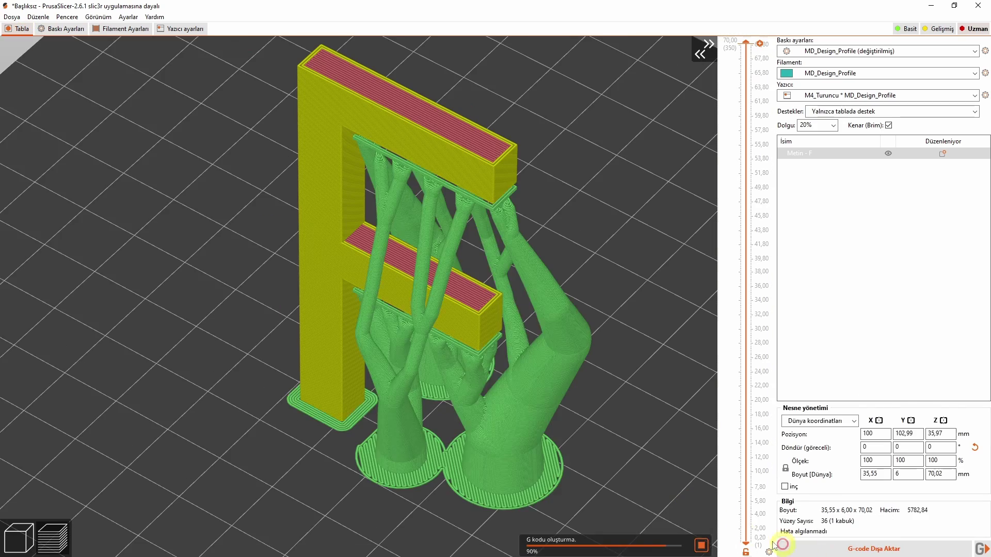
left_click_drag(571, 437, 596, 429)
Set the preferred branch angle (Tercih Edilen Dallanma Açısı) to 50° and reslice the letter F.
key("ctrl+2")
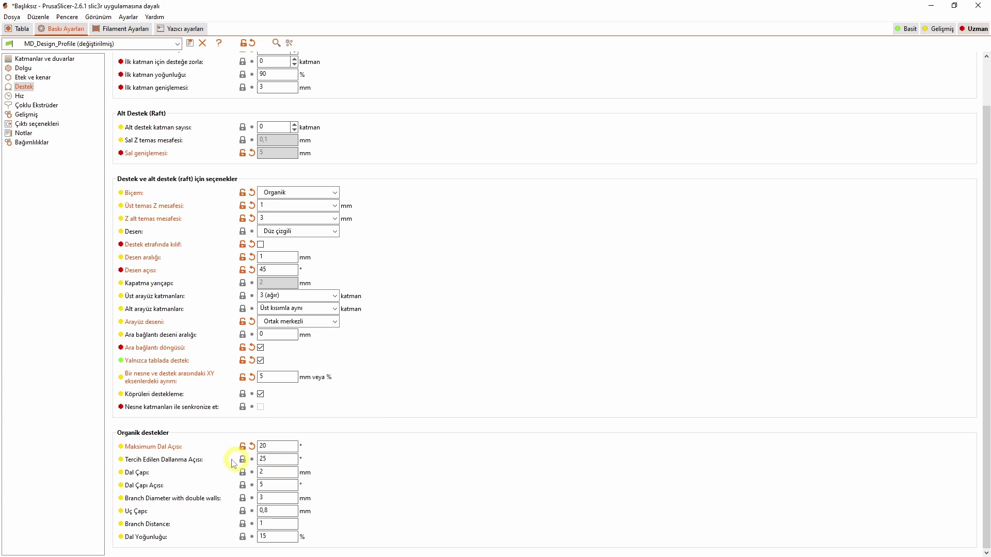
double_click(262, 459)
left_click(20, 30)
left_click(811, 545)
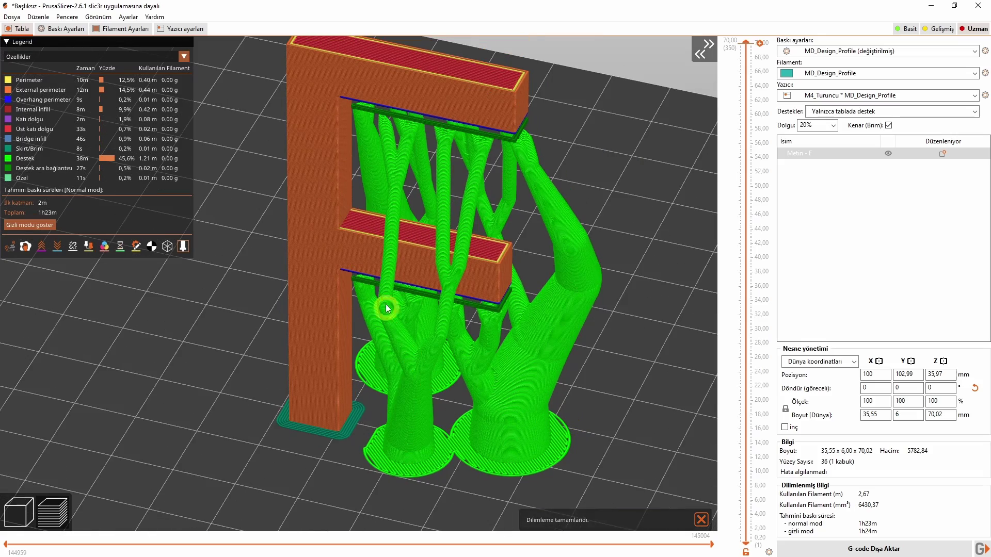
left_click_drag(521, 265, 497, 412)
Locate the branch diameter setting (Dal Çapı) and examine the thickness of the organic branches in the sliced preview.
left_click(61, 29)
left_click(269, 472)
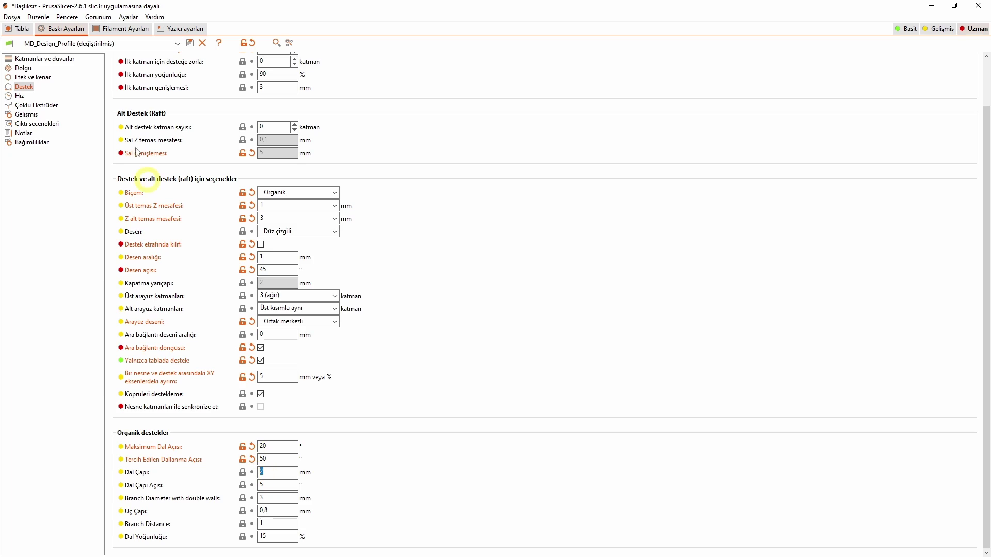
left_click(18, 29)
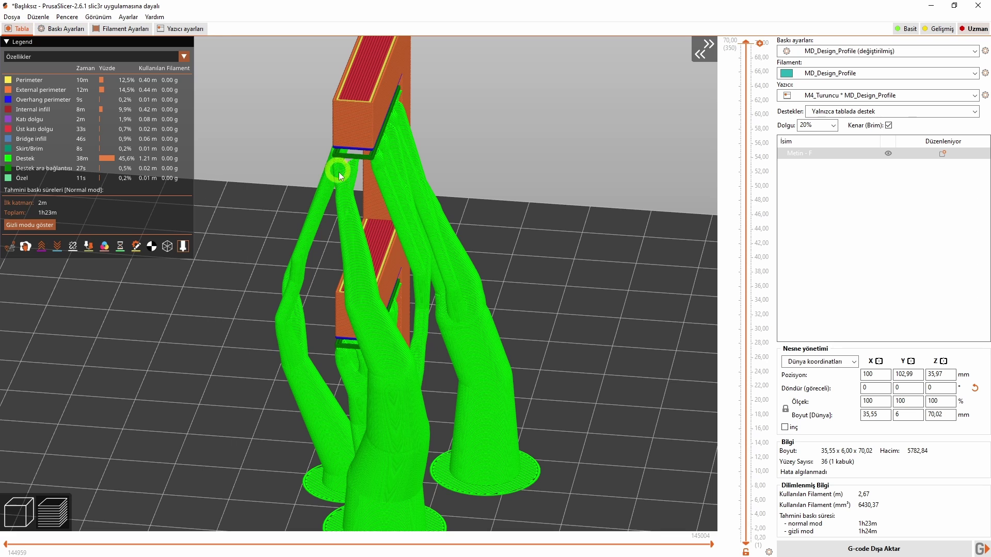
left_click_drag(444, 339, 500, 347)
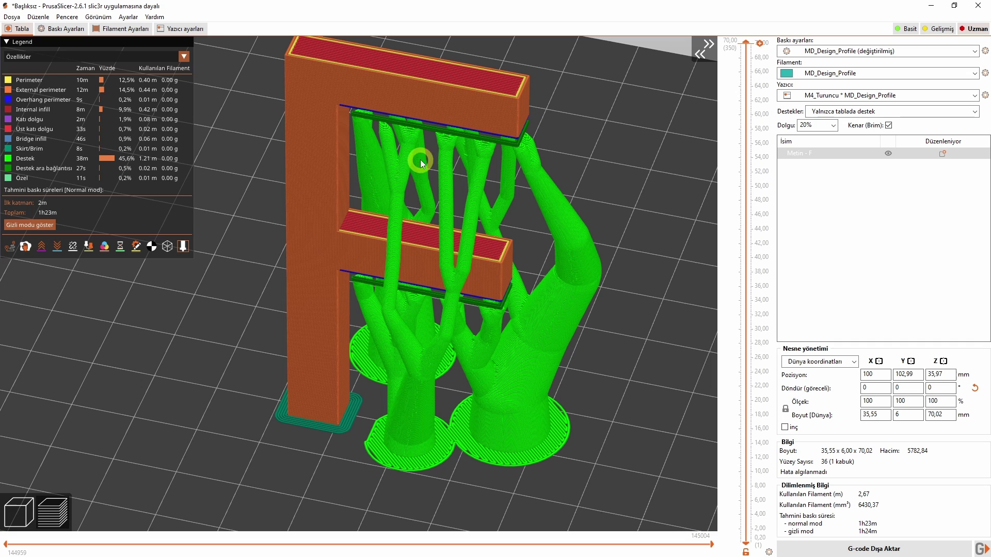
Scale the letter F along Z to about 174%, about 122 mm tall, and reslice it.
left_click(24, 511)
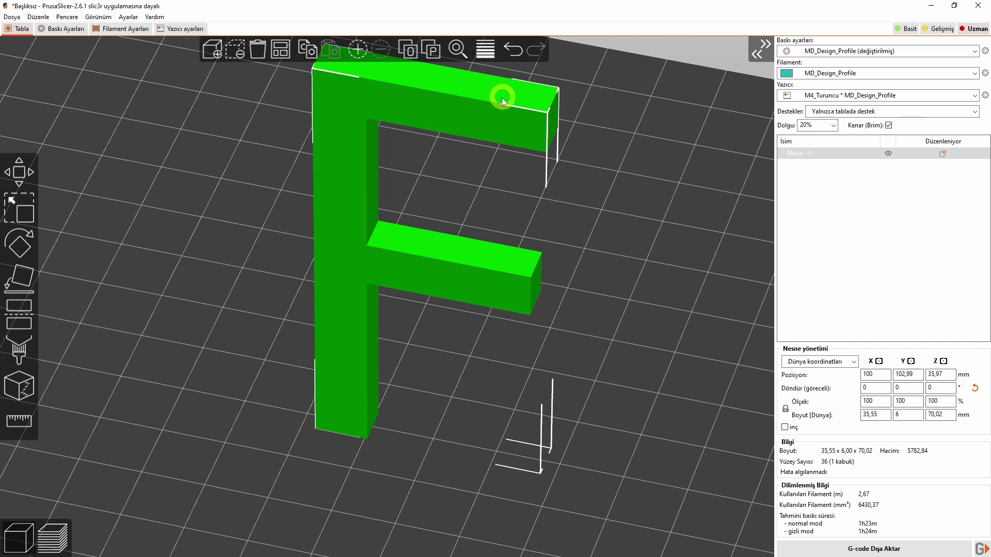
left_click(19, 208)
scroll(381, 323, "down", 5)
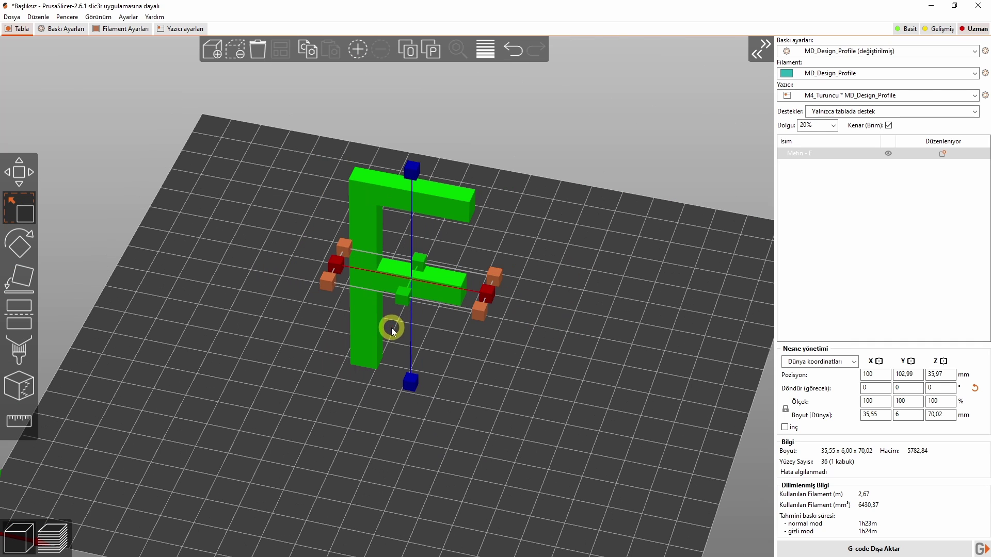
left_click_drag(419, 176, 402, 88)
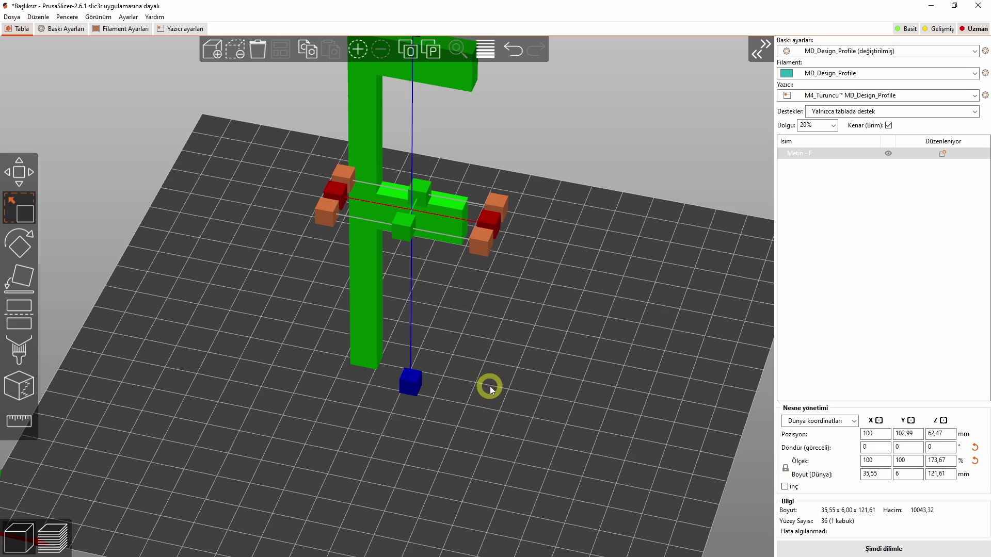
scroll(488, 387, "down", 2)
left_click(810, 551)
Examine how the organic supports branch beneath the taller F's top arm, and return to the support settings.
scroll(464, 444, "up", 4)
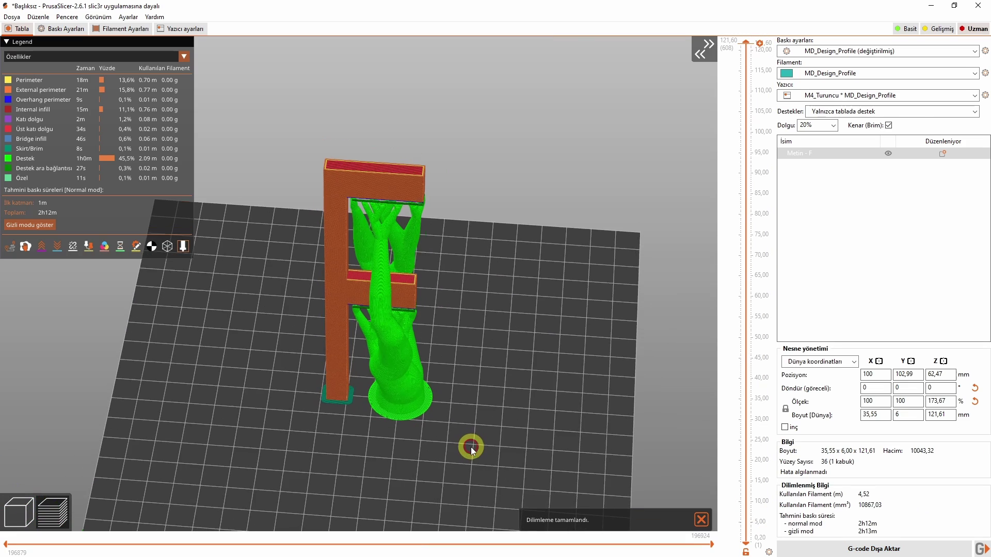
scroll(395, 261, "up", 3)
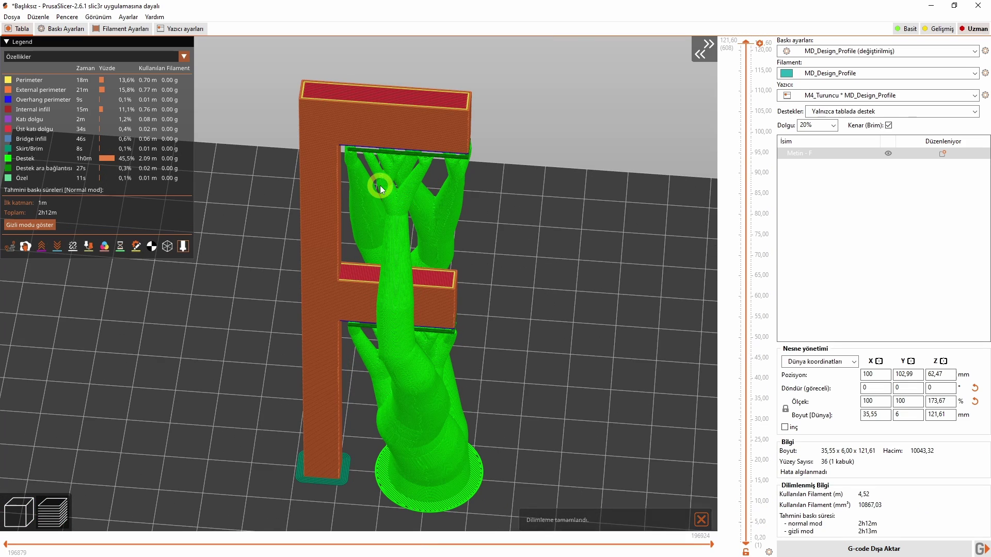
scroll(395, 203, "up", 3)
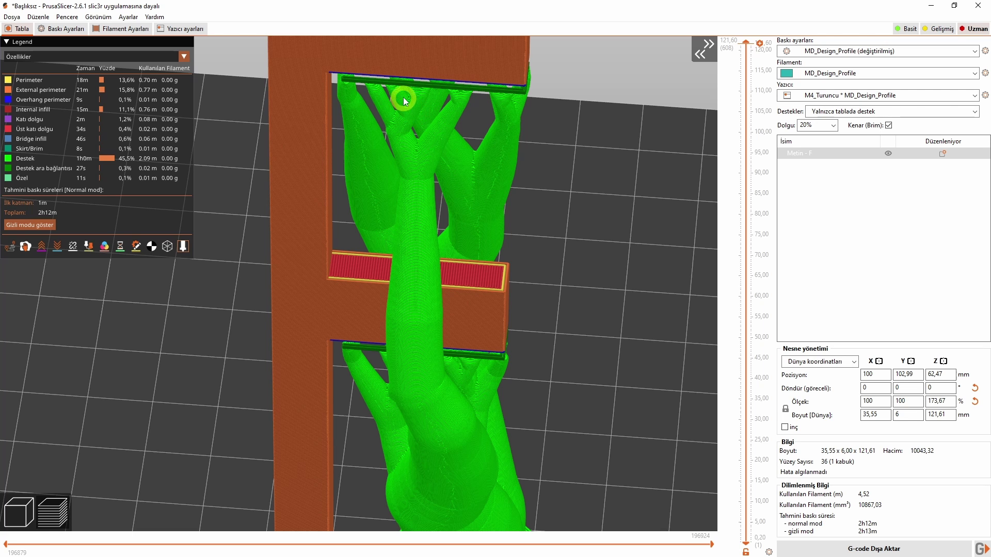
left_click_drag(463, 157, 602, 258)
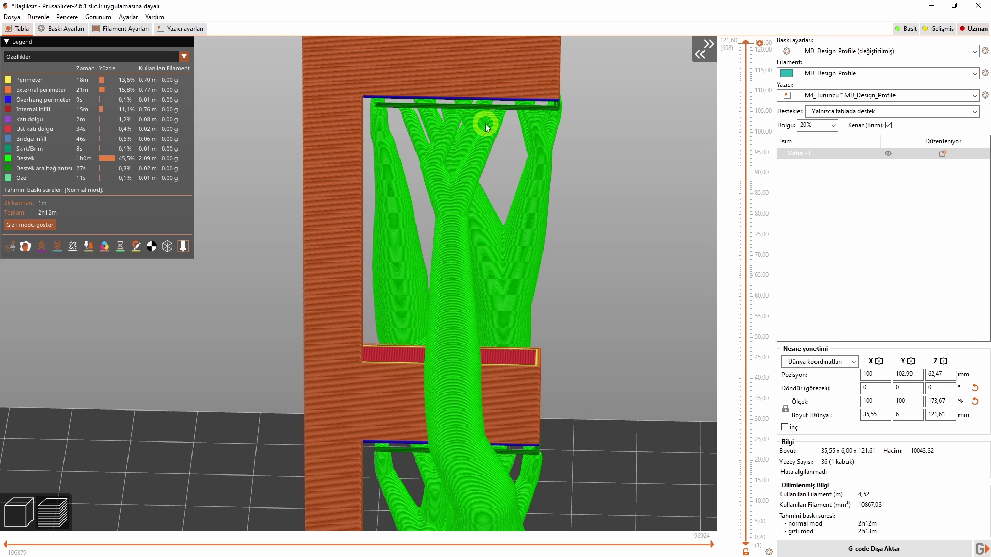
left_click(62, 28)
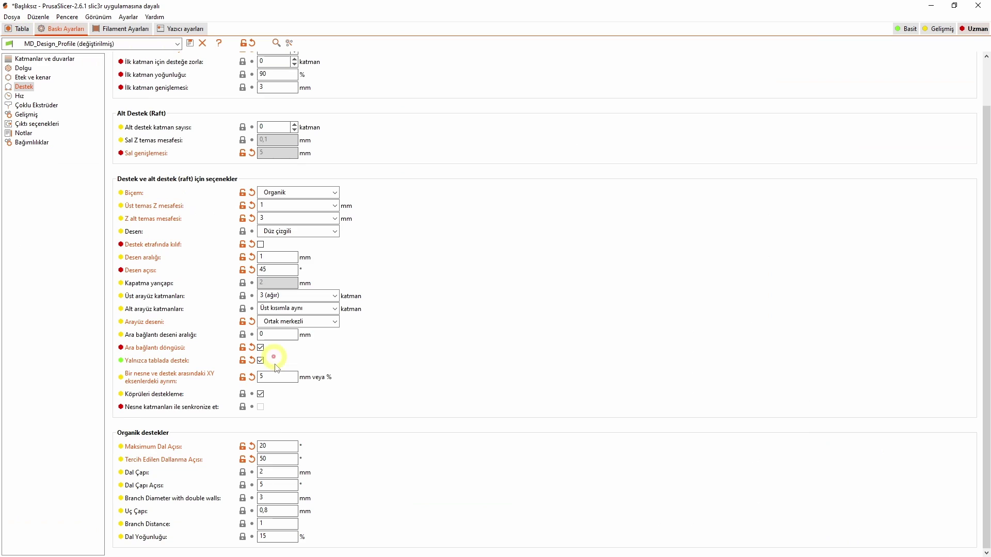
Set the organic branch diameter (Dal Çapı) to 3 mm, reslice the letter F and inspect its branches.
left_click(273, 473)
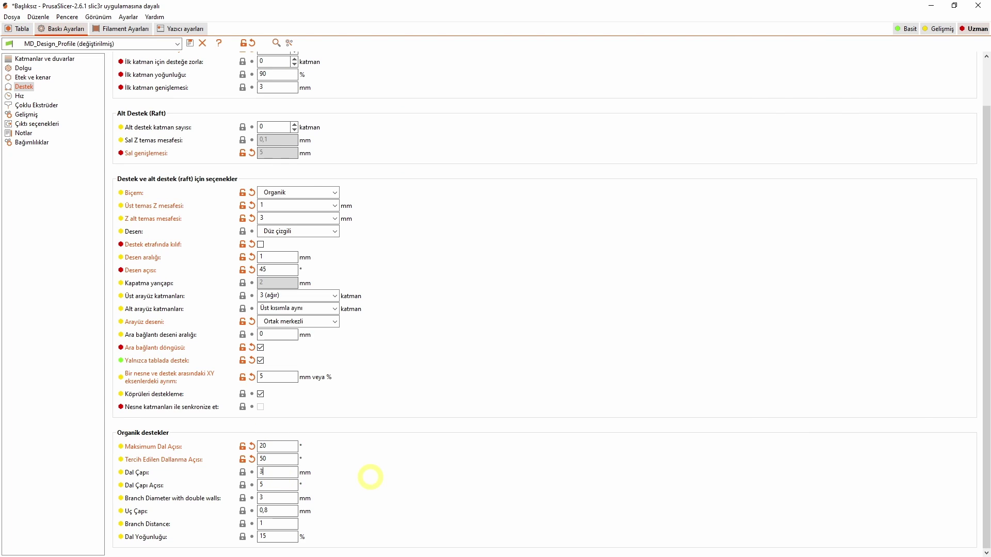
type("3")
key("ctrl+1")
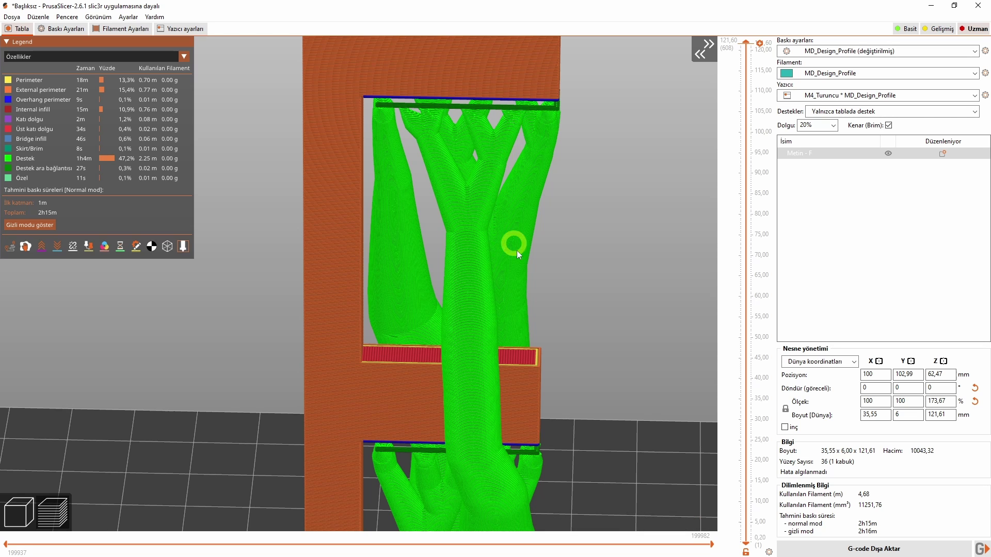
left_click_drag(516, 250, 588, 311)
key("0")
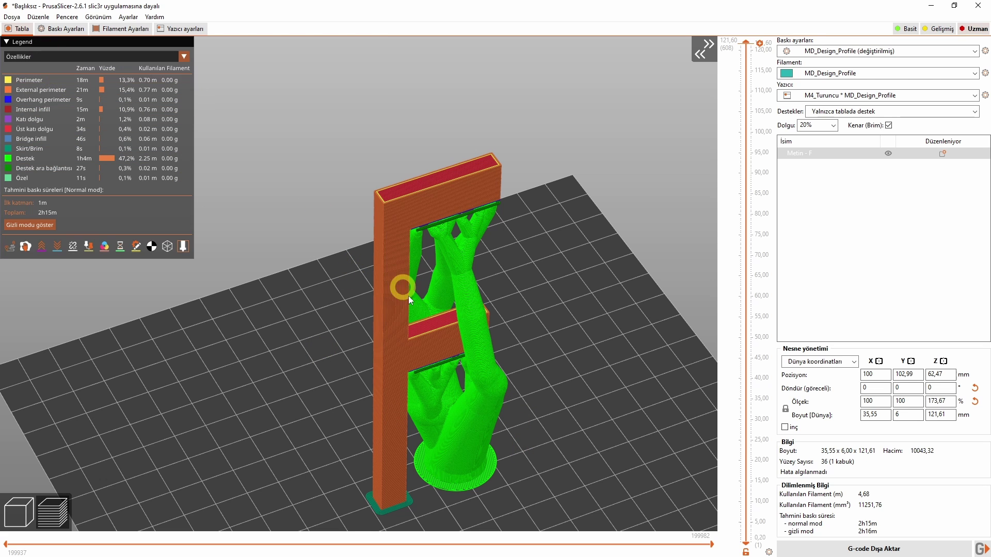
scroll(447, 216, "up", 5)
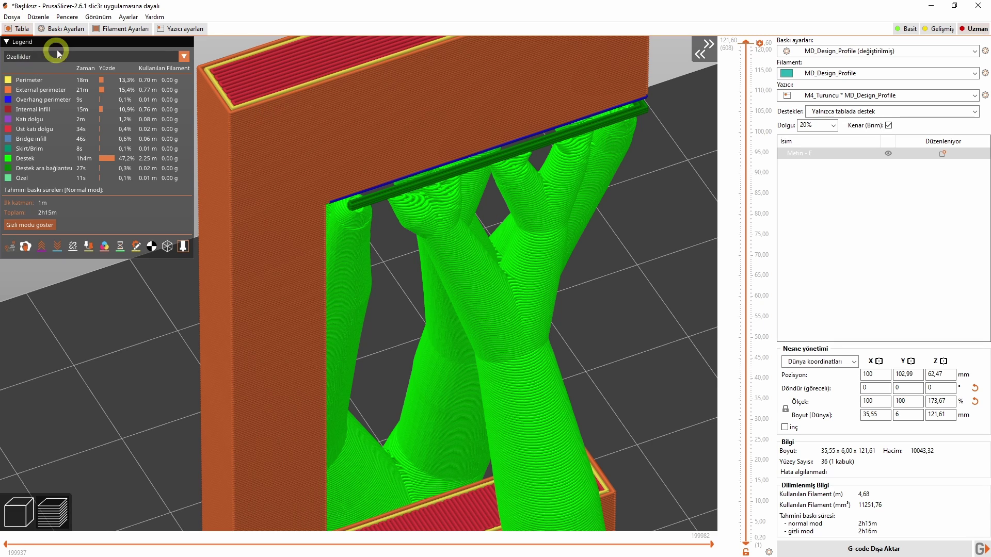
Try a branch diameter angle (Dal Çapı Açısı) of 15°, reslice and inspect the organic supports from behind.
left_click(58, 29)
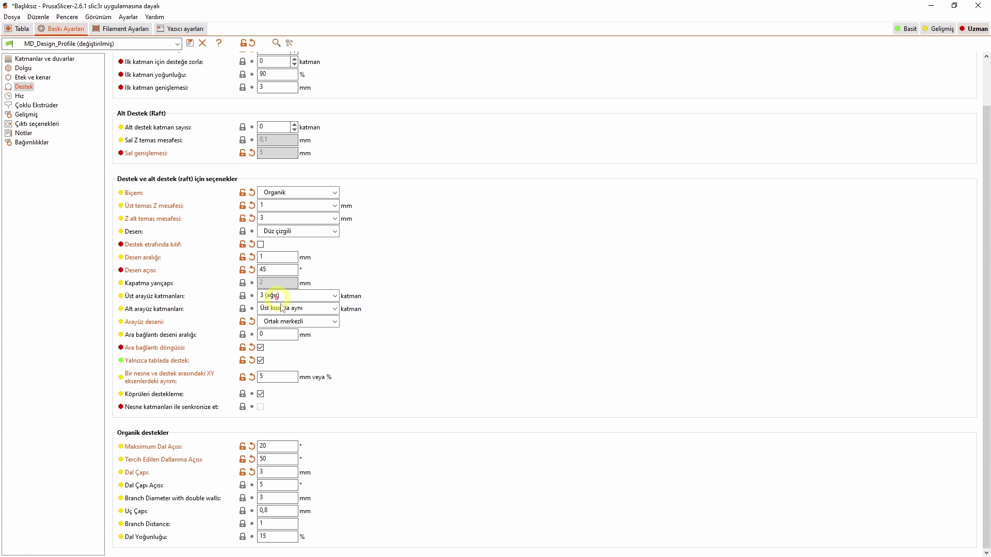
left_click(277, 488)
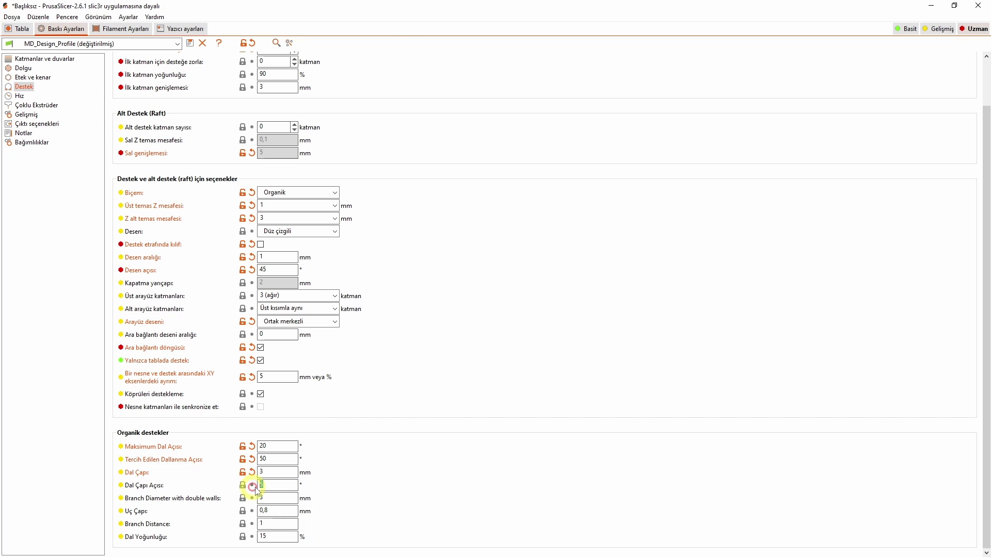
left_click(126, 143)
left_click(601, 346)
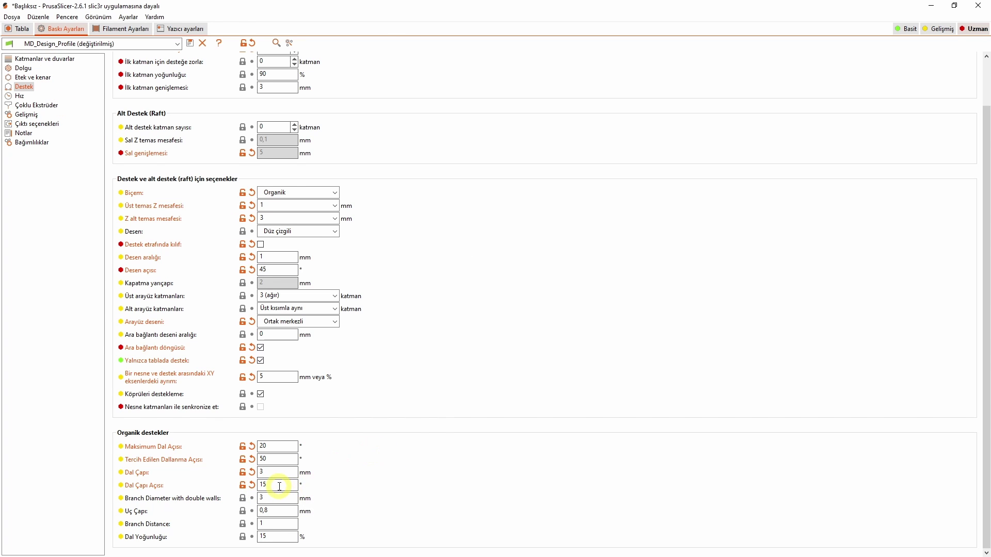
left_click(19, 29)
key("ctrl+r")
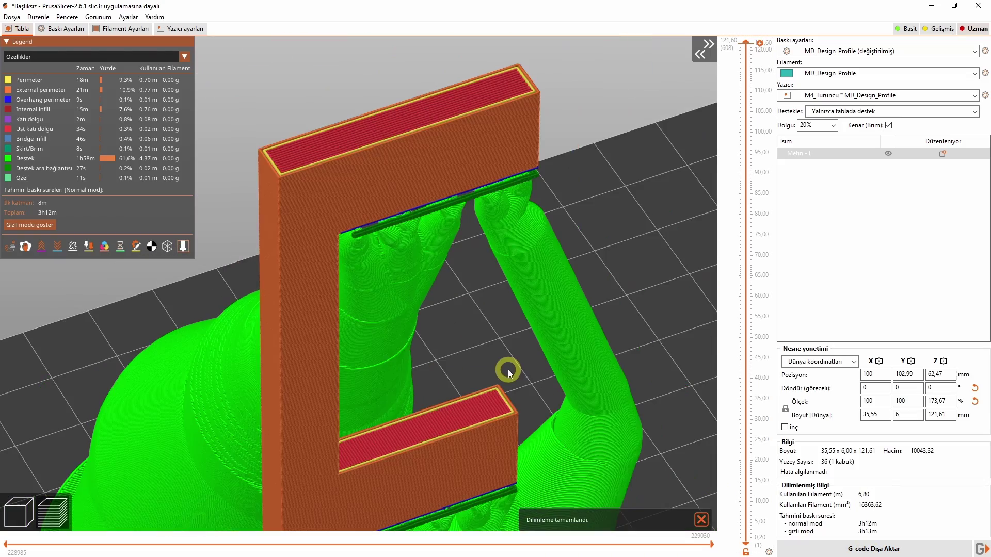
left_click_drag(506, 370, 380, 171)
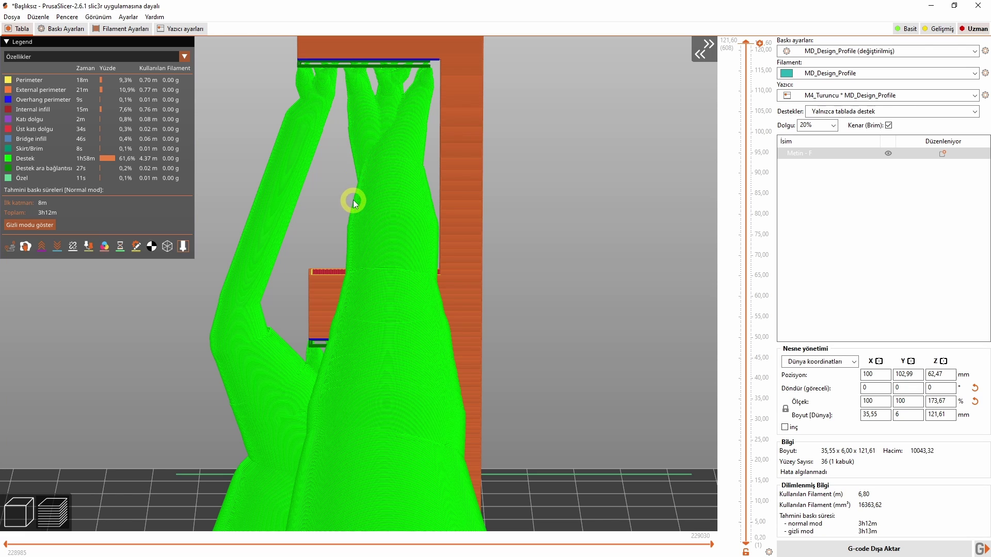
Set the branch diameter angle (Dal Çapı Açısı) to 2° and reslice the letter F.
left_click(52, 32)
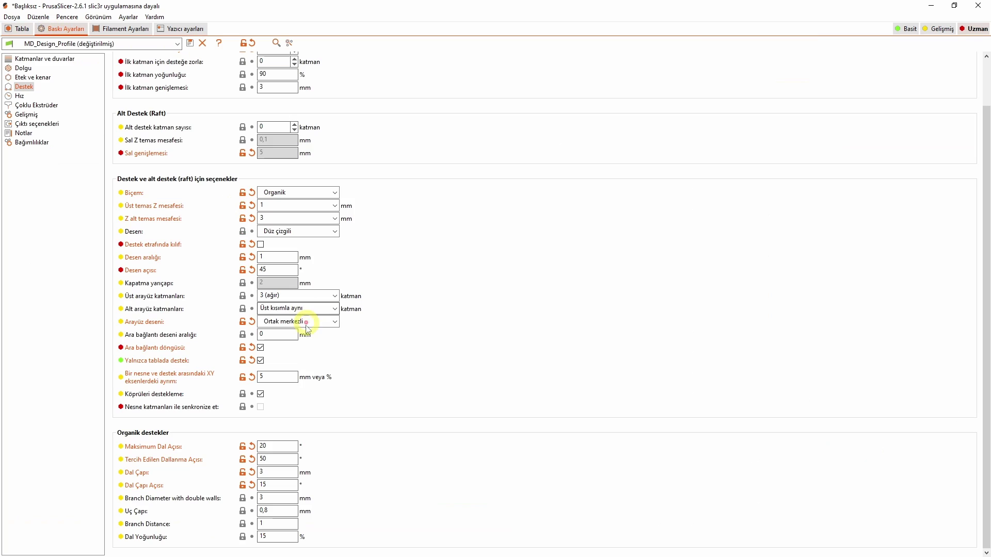
double_click(270, 485)
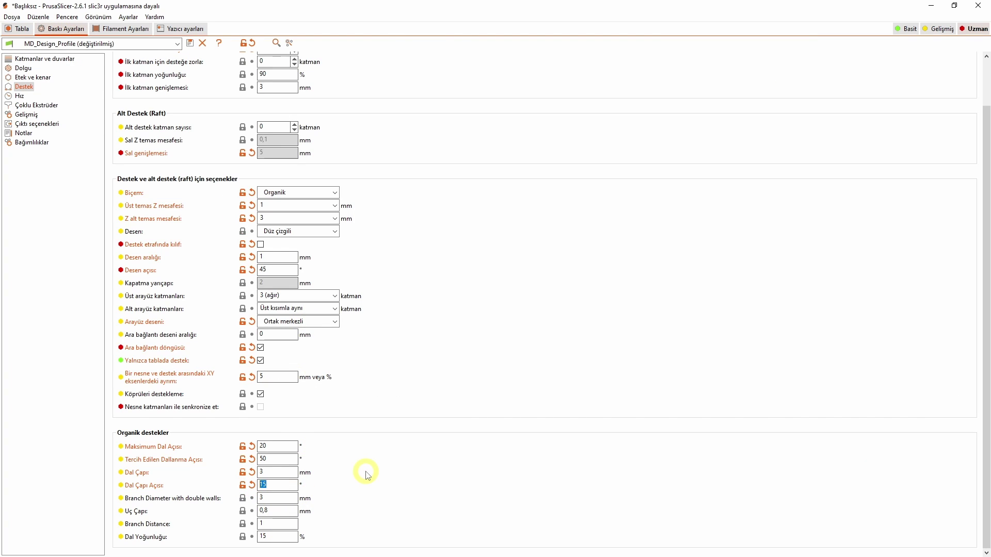
type("2")
key("ctrl+1")
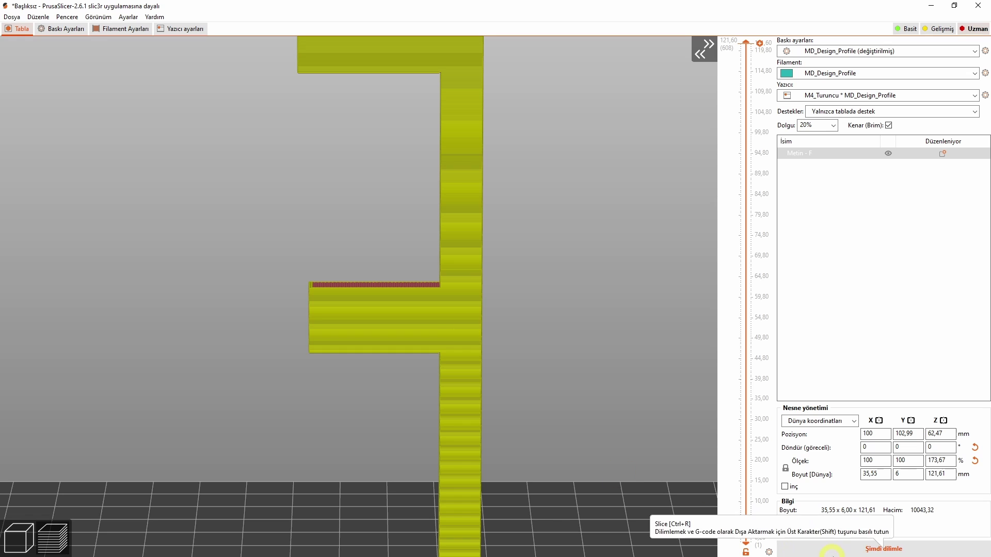
left_click(800, 542)
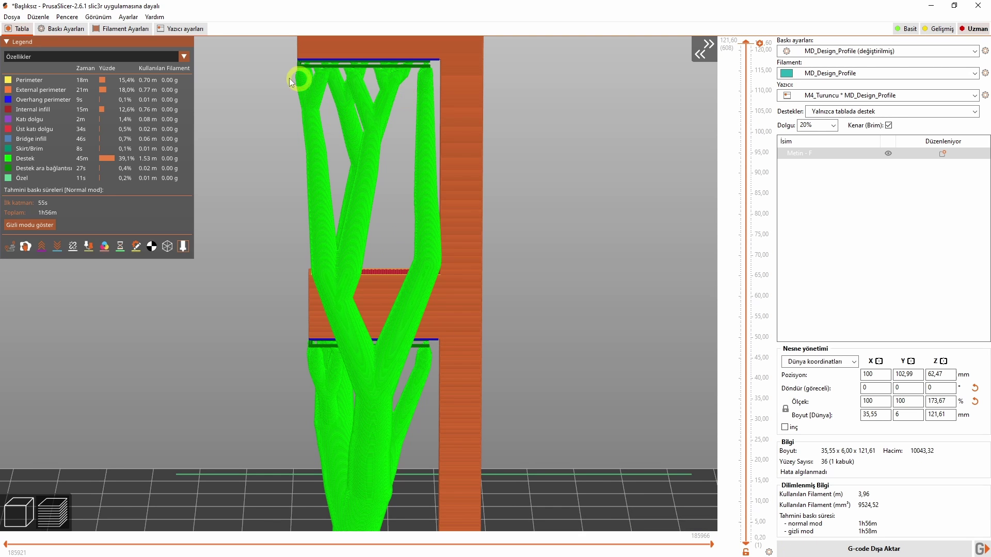
Set the branch tip diameter (Uç Çapı) to 3 mm, reslice and inspect the tips beneath the top arm.
left_click(54, 29)
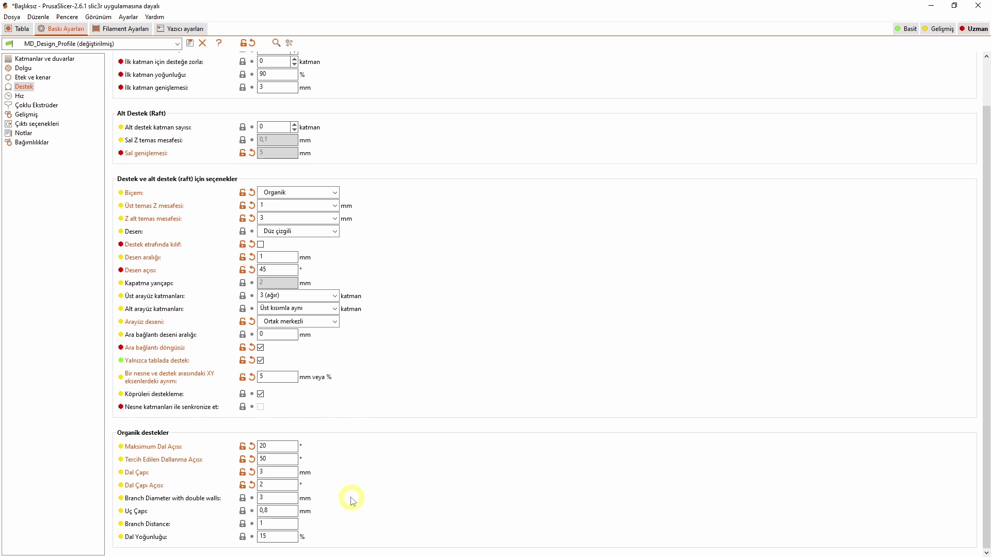
left_click(270, 511)
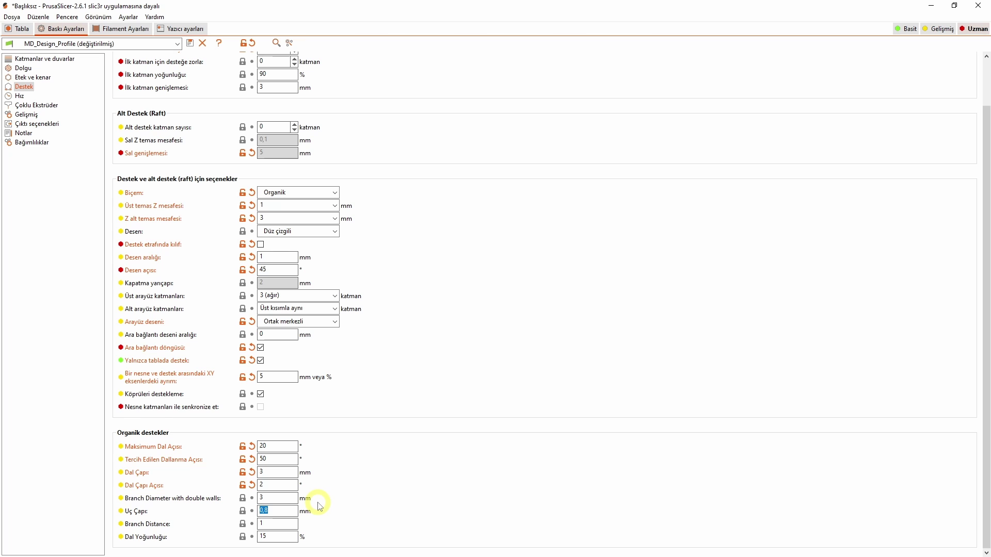
left_click(266, 510)
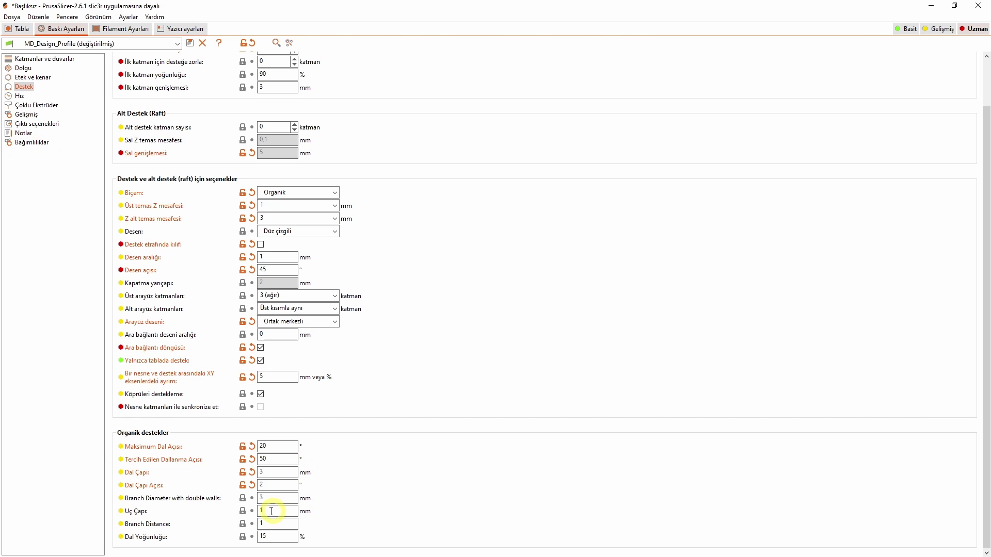
type("3")
left_click(18, 28)
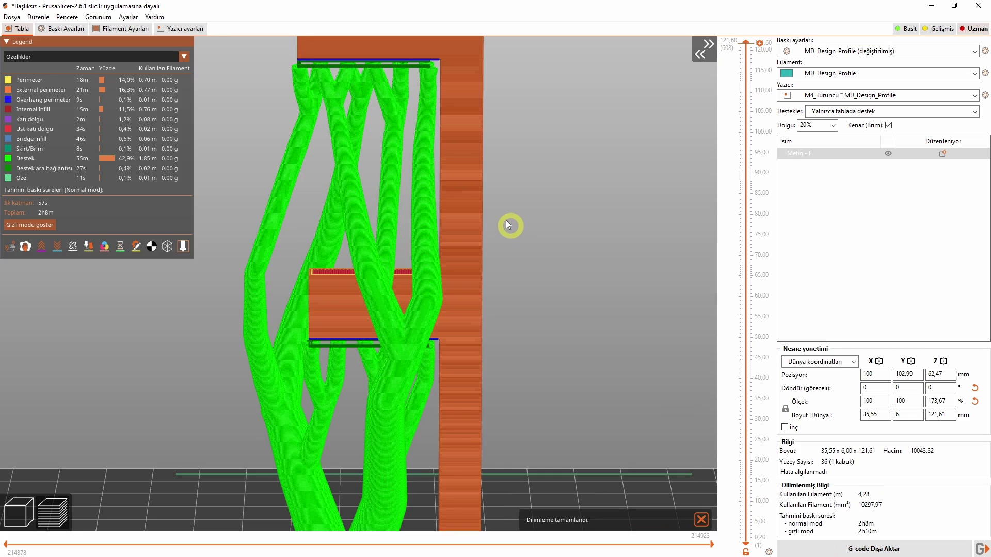
left_click_drag(509, 223, 504, 230)
scroll(412, 238, "down", 5)
scroll(319, 251, "up", 10)
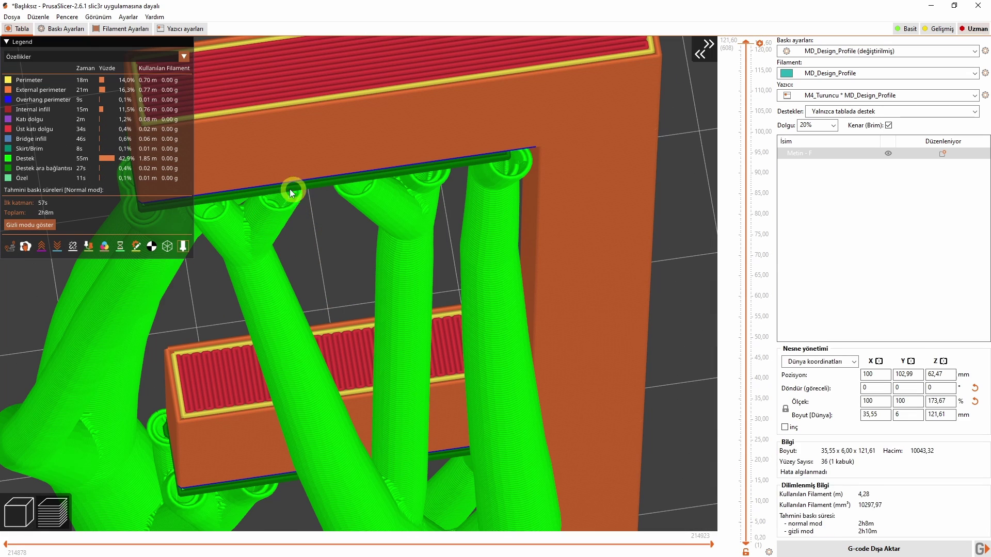
Try a higher branch density (Dal Yoğunluğu), reslice and inspect the branches supporting the F's arms.
left_click(57, 29)
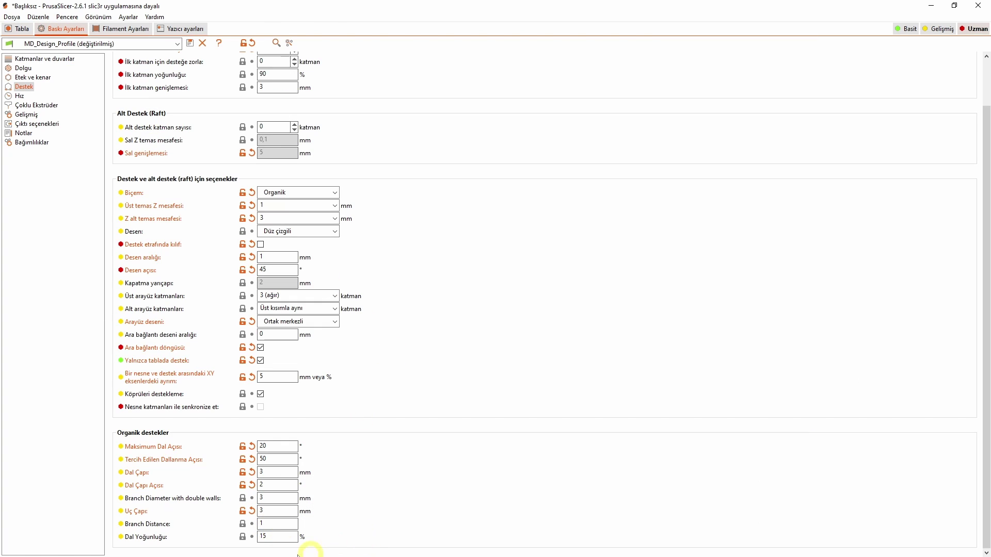
left_click_drag(270, 537, 313, 550)
left_click(18, 28)
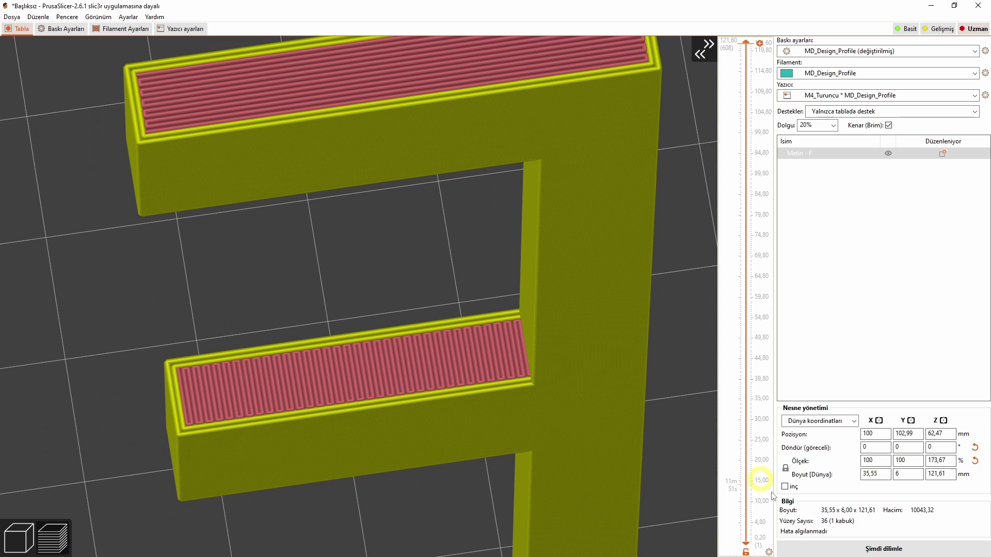
left_click(872, 550)
scroll(410, 447, "down", 5)
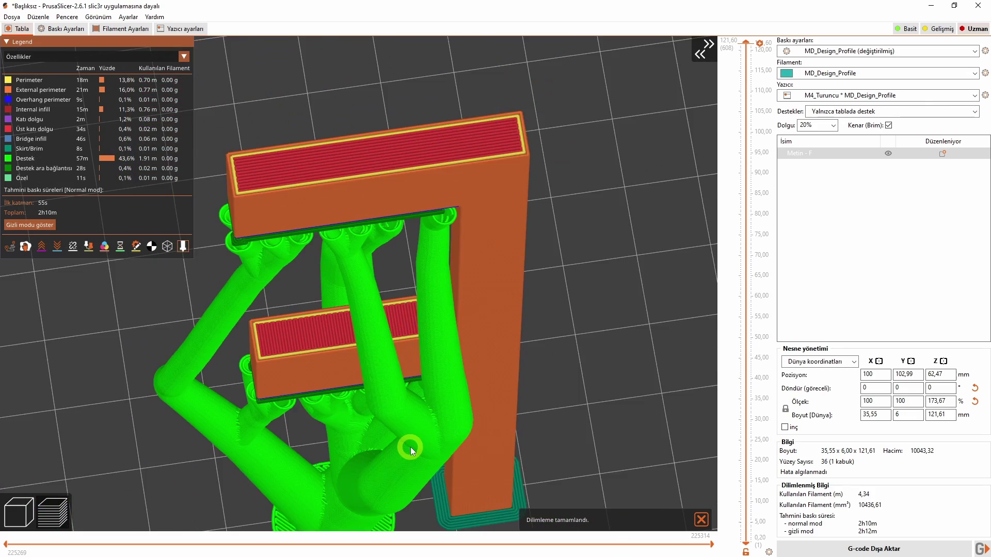
key("1")
scroll(420, 447, "up", 5)
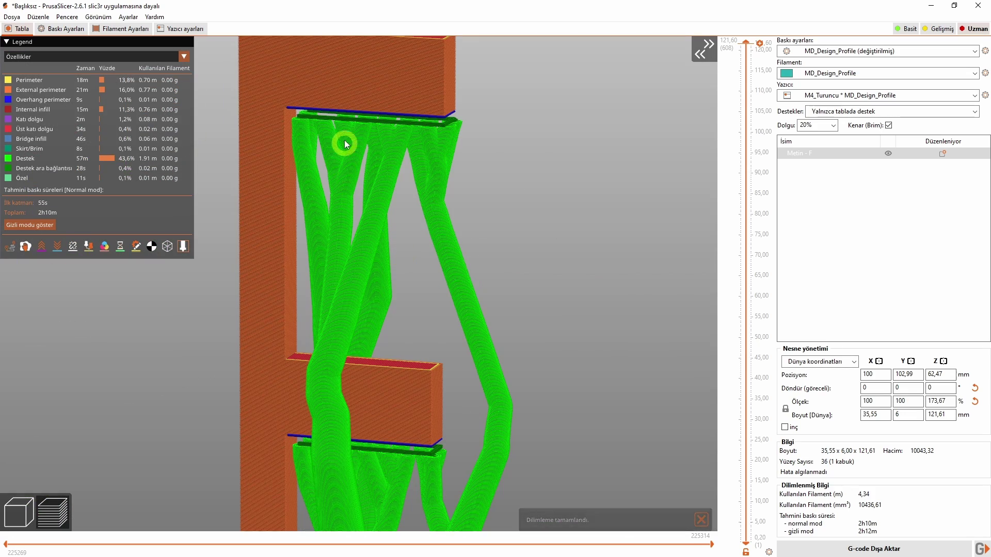
Set the branch density (Dal Yoğunluğu) to 5%, reslice and inspect the branches supporting the F's arms.
left_click(67, 29)
double_click(263, 536)
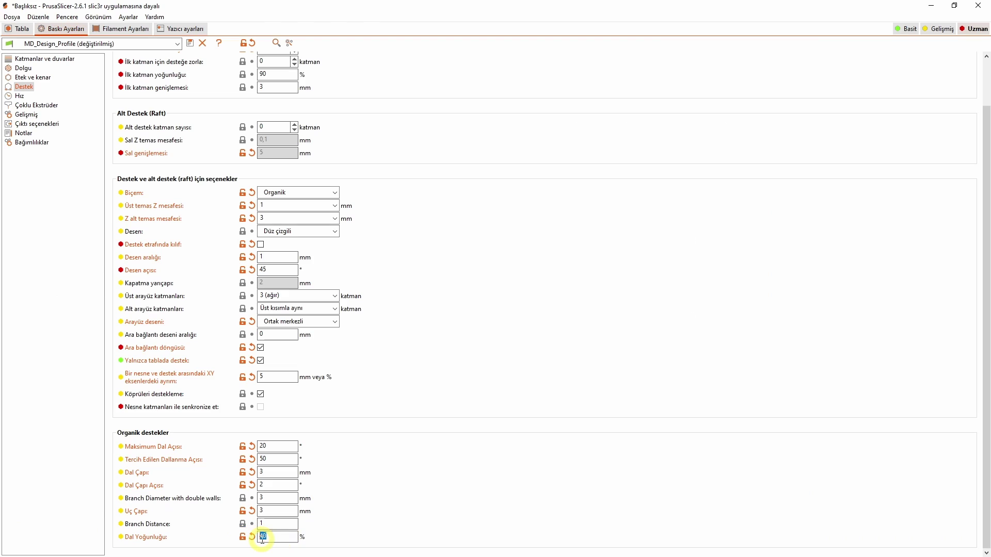
type("5")
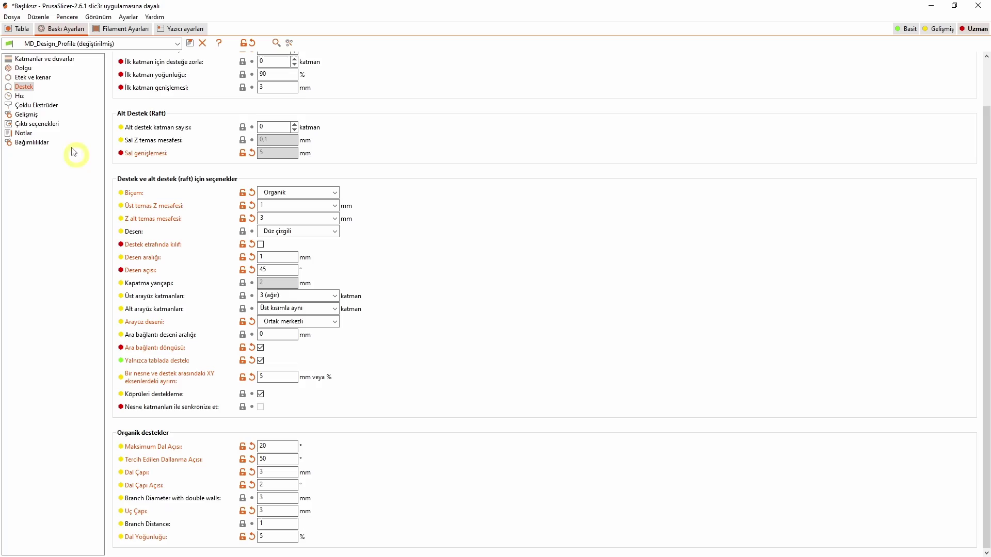
left_click(18, 28)
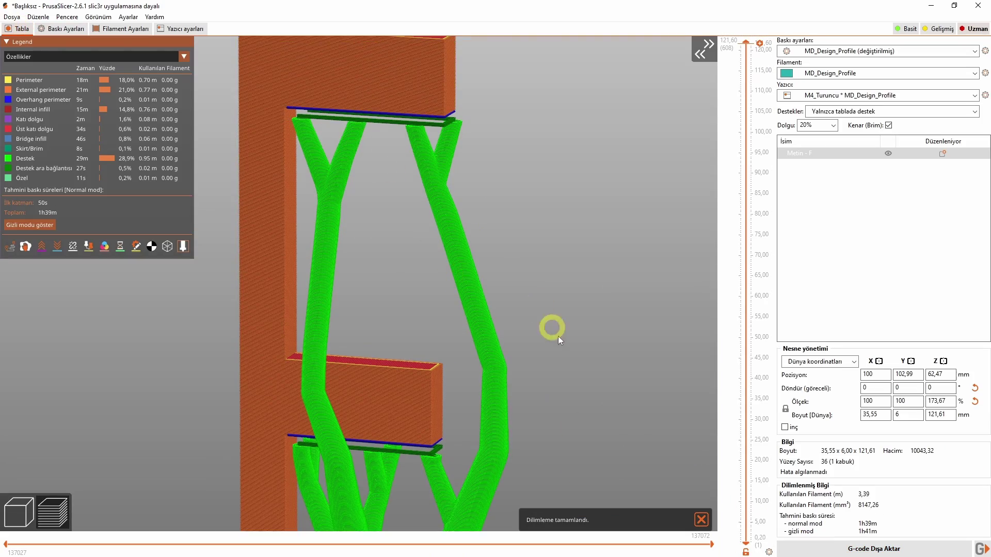
left_click_drag(553, 327, 570, 401)
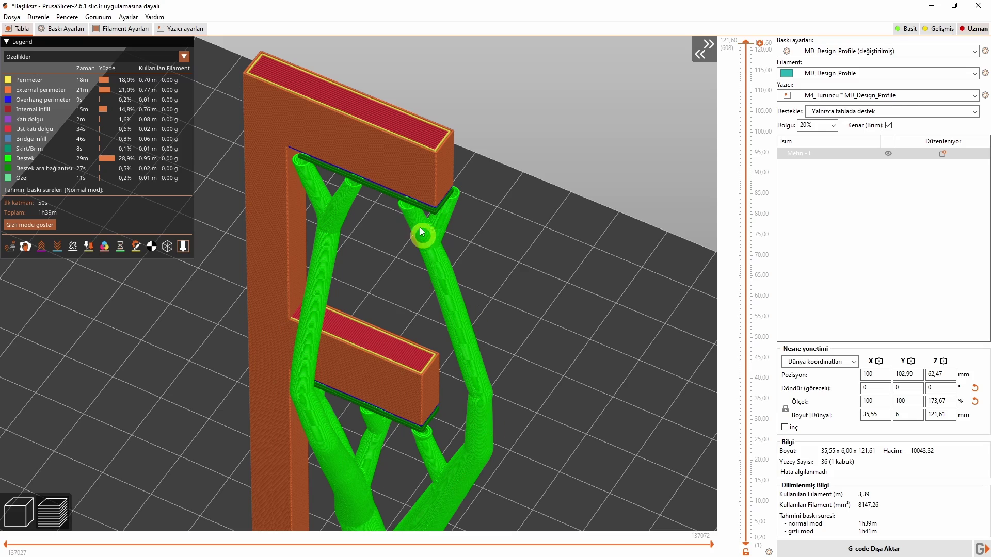
left_click_drag(568, 428, 524, 418)
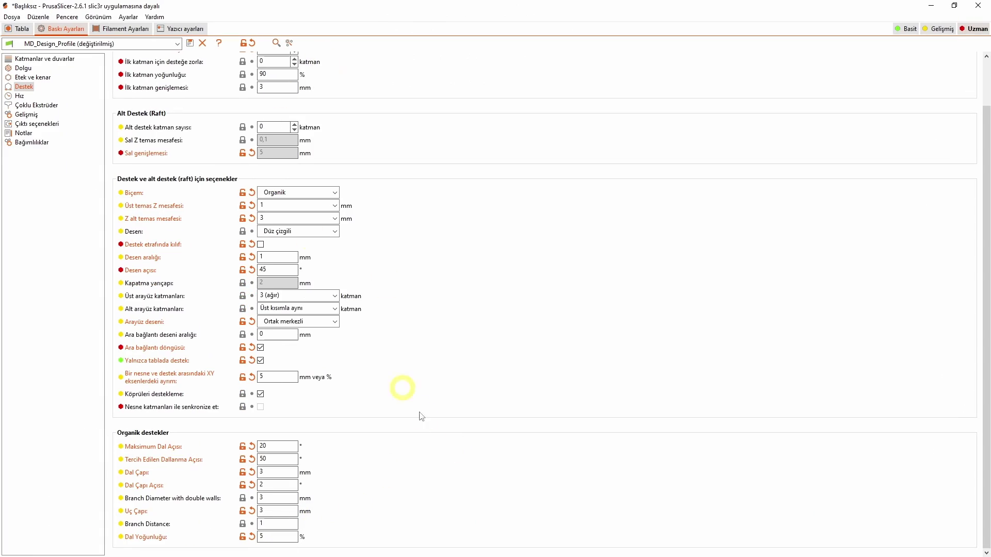
scroll(419, 428, "up", 3)
scroll(426, 435, "down", 2)
scroll(427, 435, "up", 2)
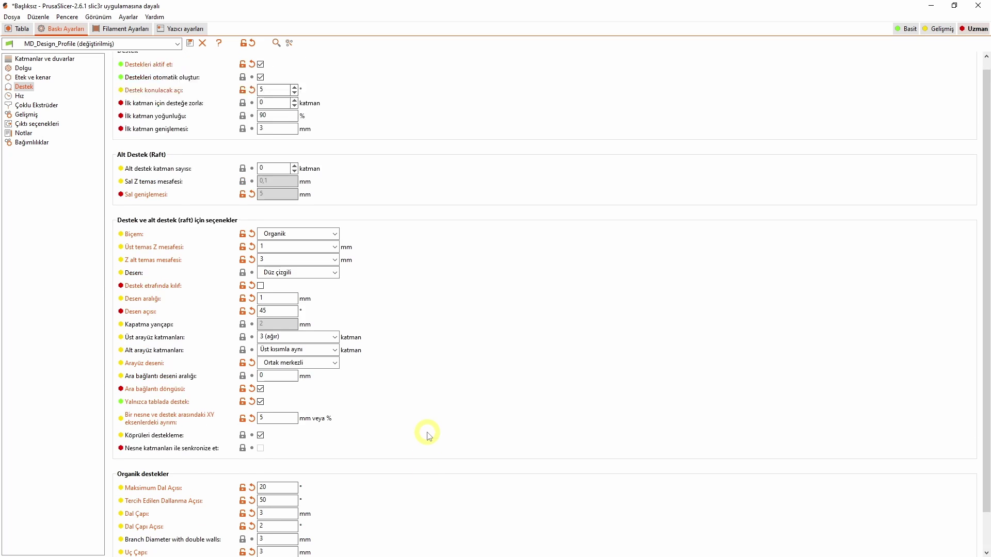